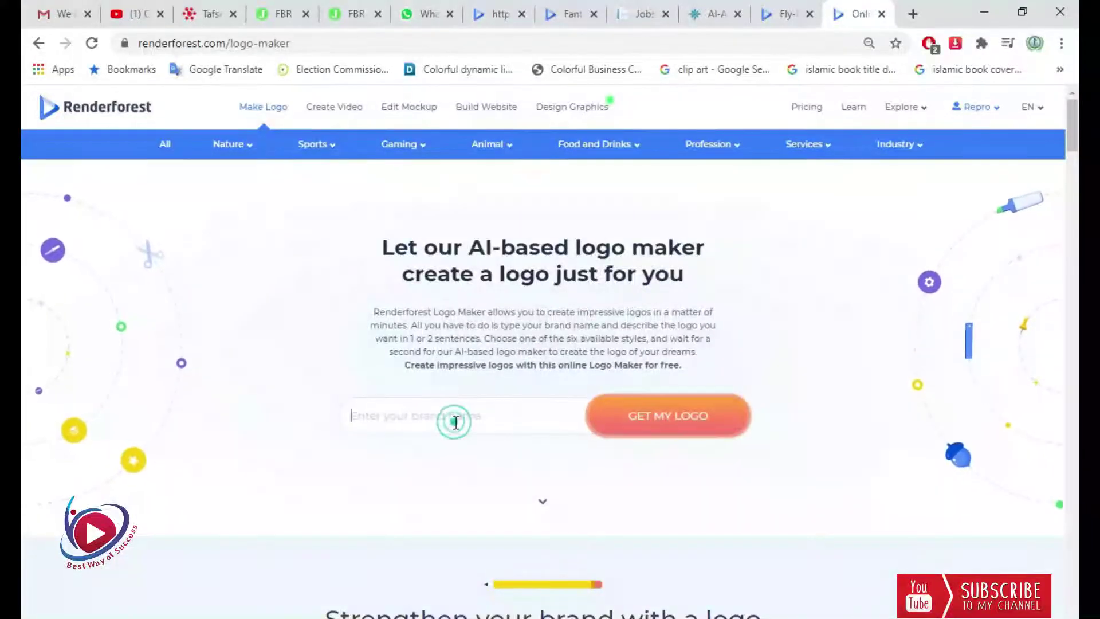
Step: Enter the brand name "Best & Top Videos" and start creating its logo
click(464, 412)
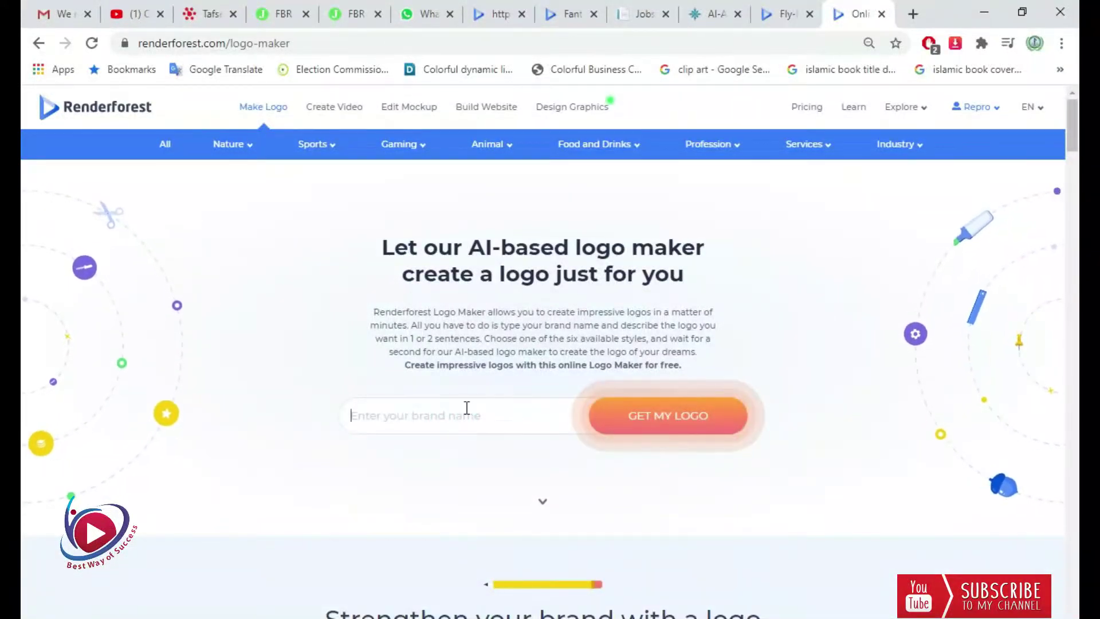
text(Be)
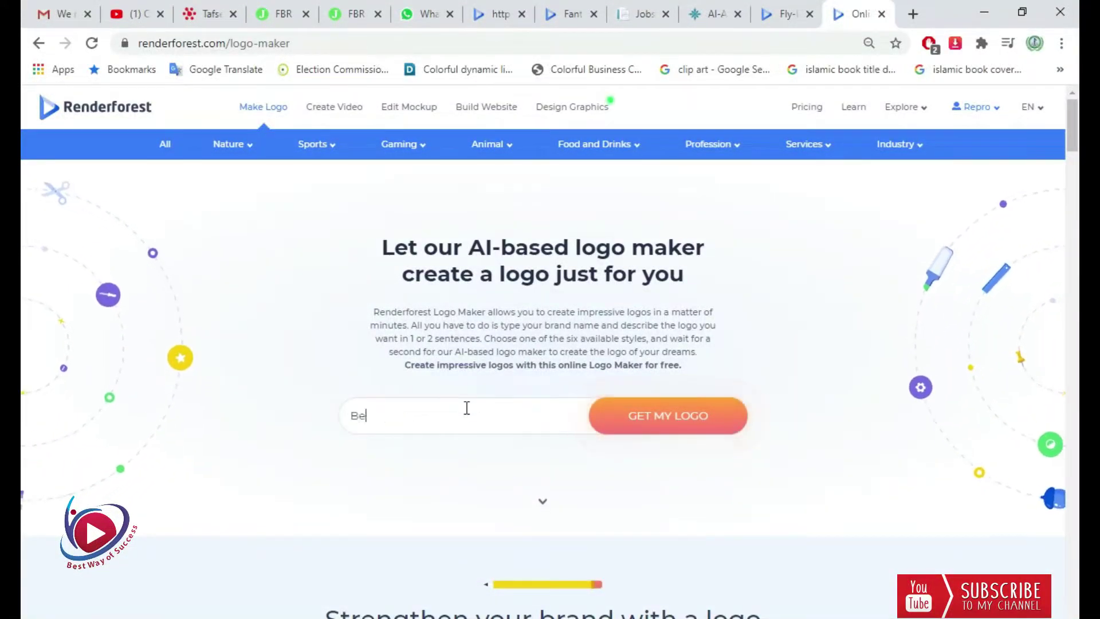
text(st & T)
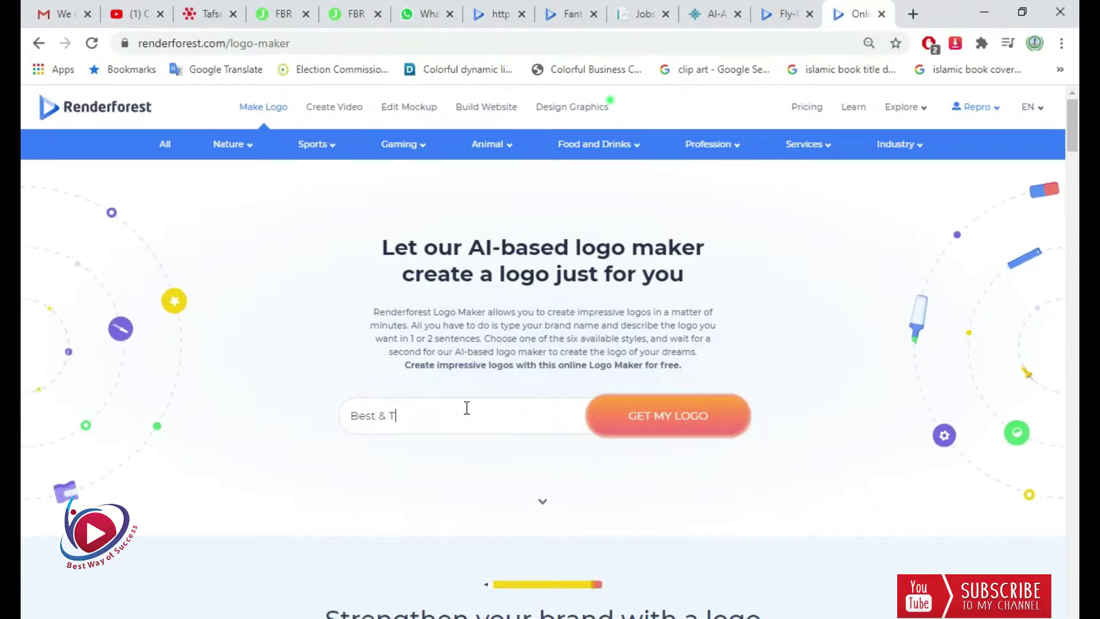
text(op Videos)
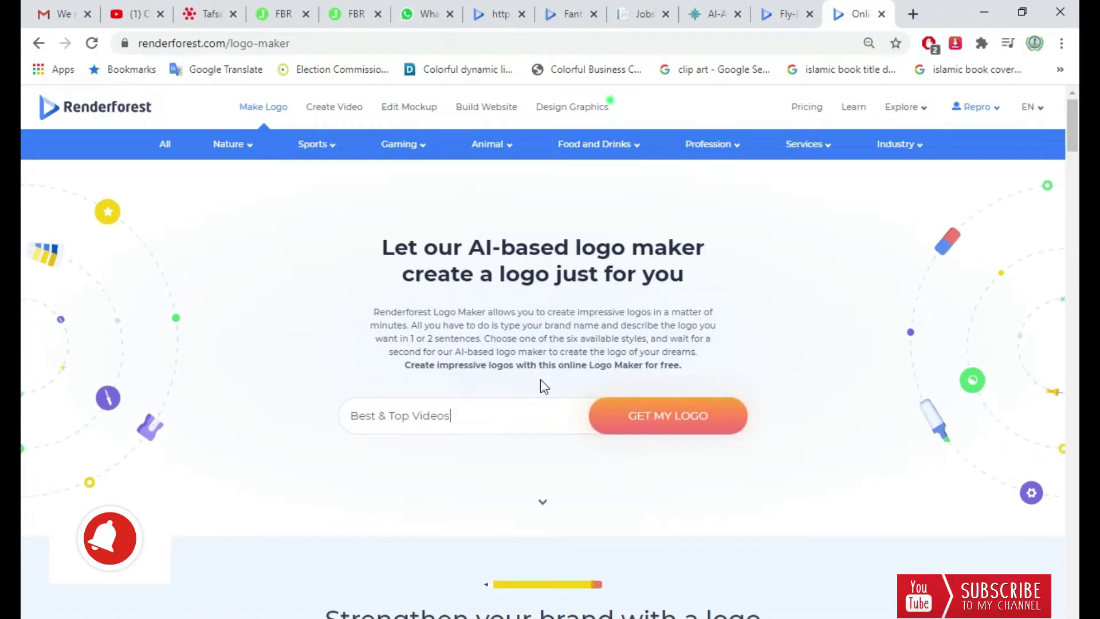
key(ctrl+minus)
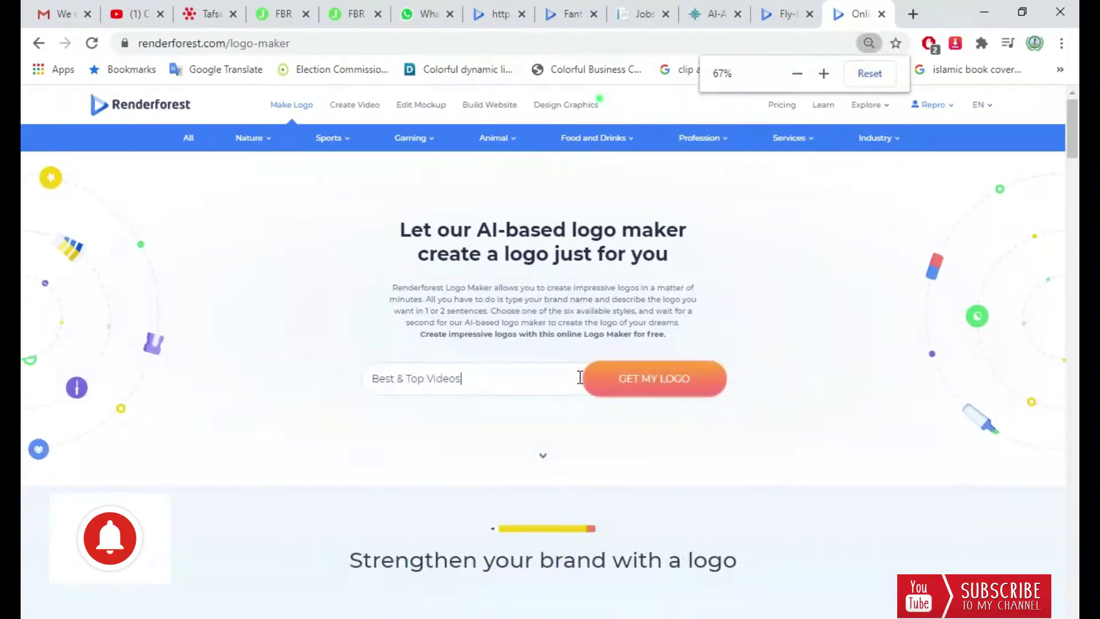
key(ctrl+plus)
key(ctrl+plus)
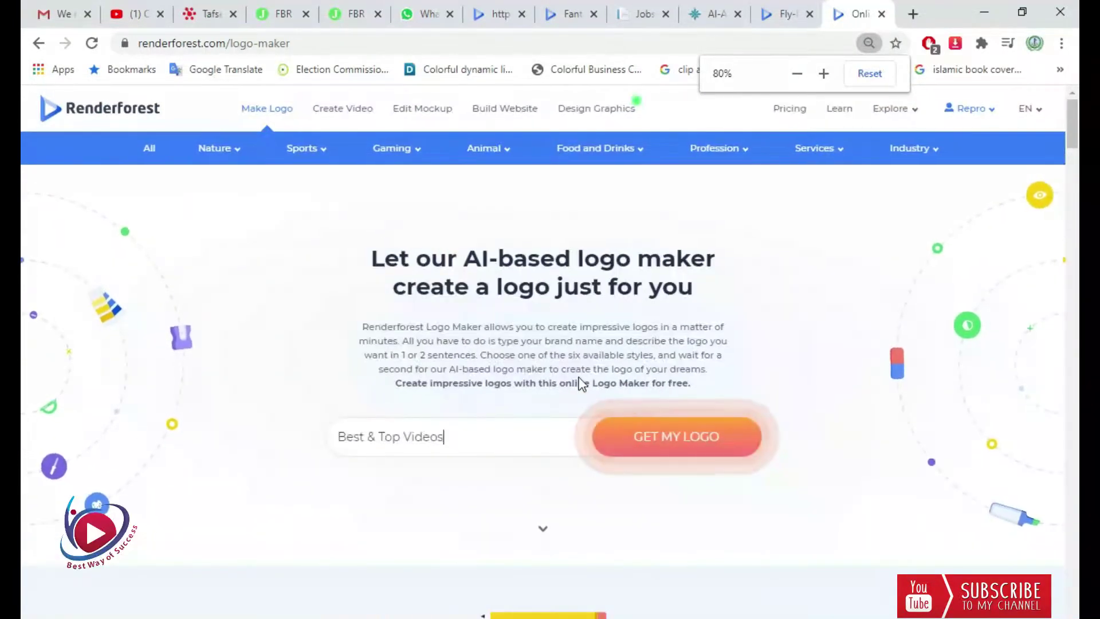
key(ctrl+plus)
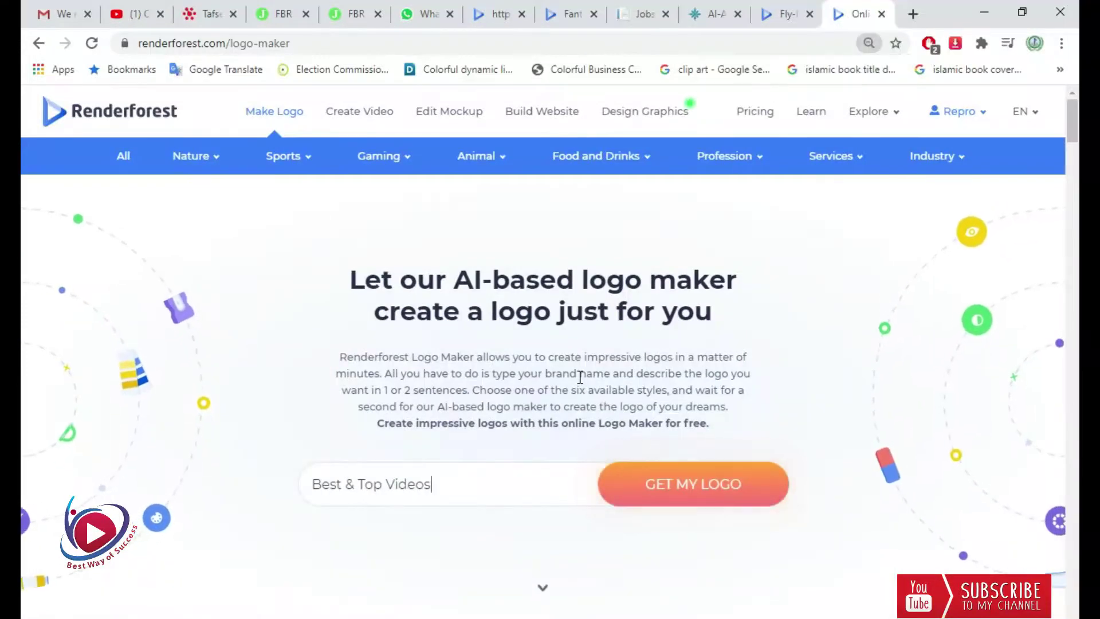
key(ctrl+minus)
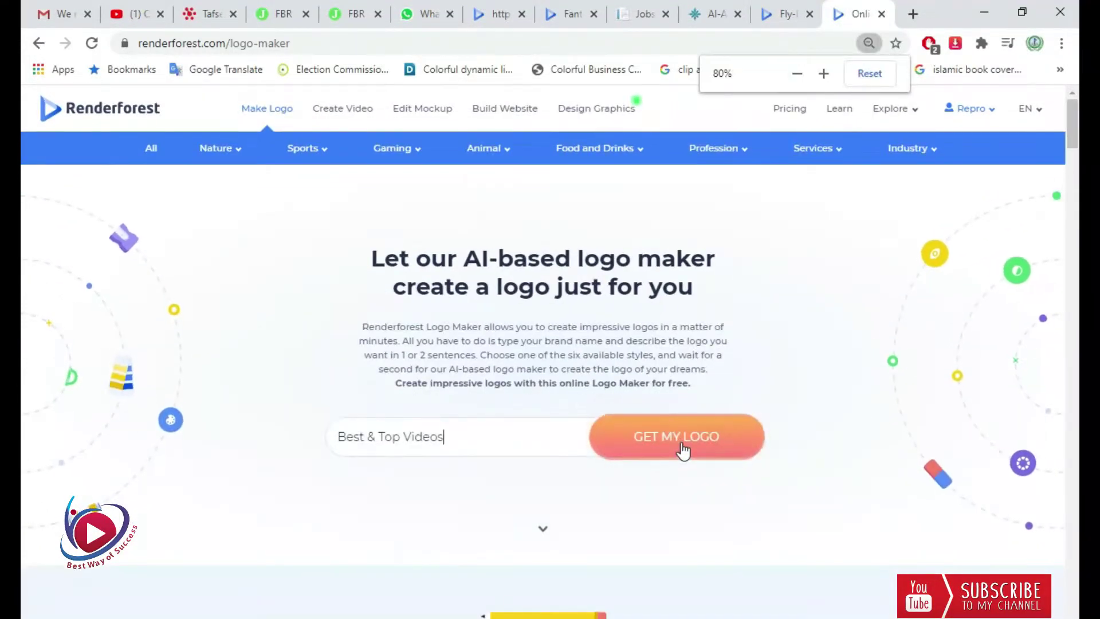
click(681, 449)
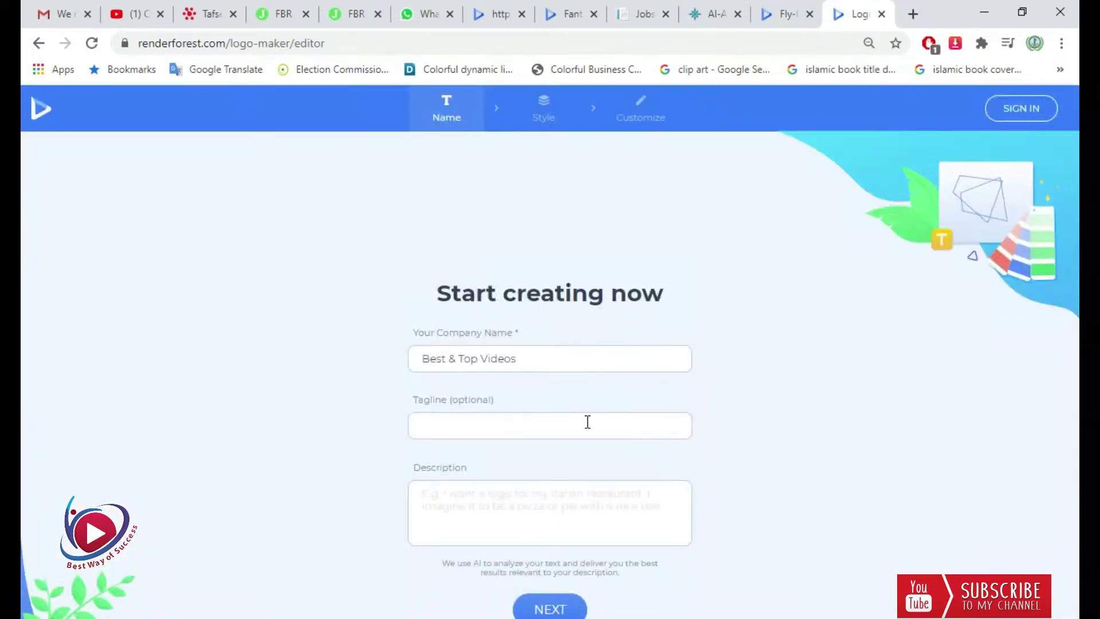
Step: Add the tagline "Please Subscribe this Channel", leave the description empty and continue to the logo styles
click(519, 430)
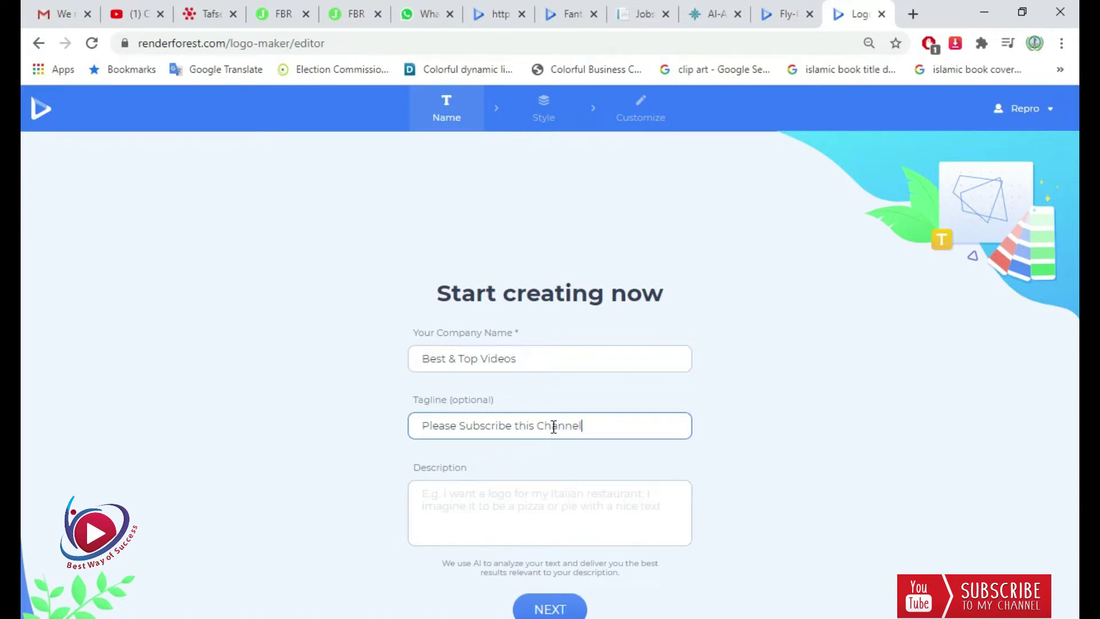
key(ctrl+minus)
key(ctrl+minus)
key(ctrl+minus)
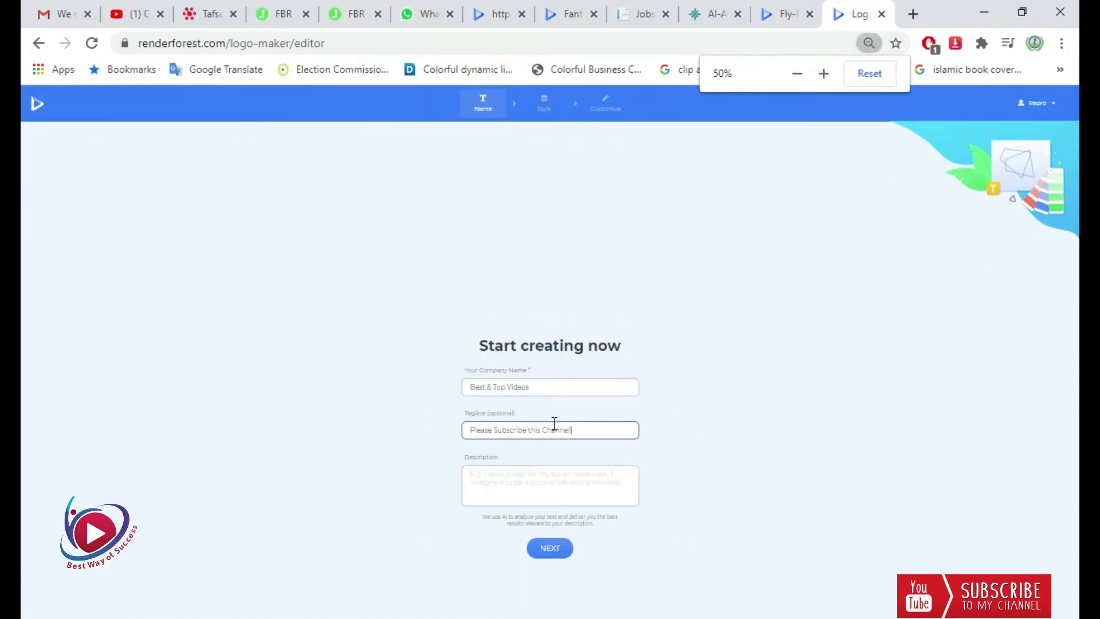
key(ctrl+plus)
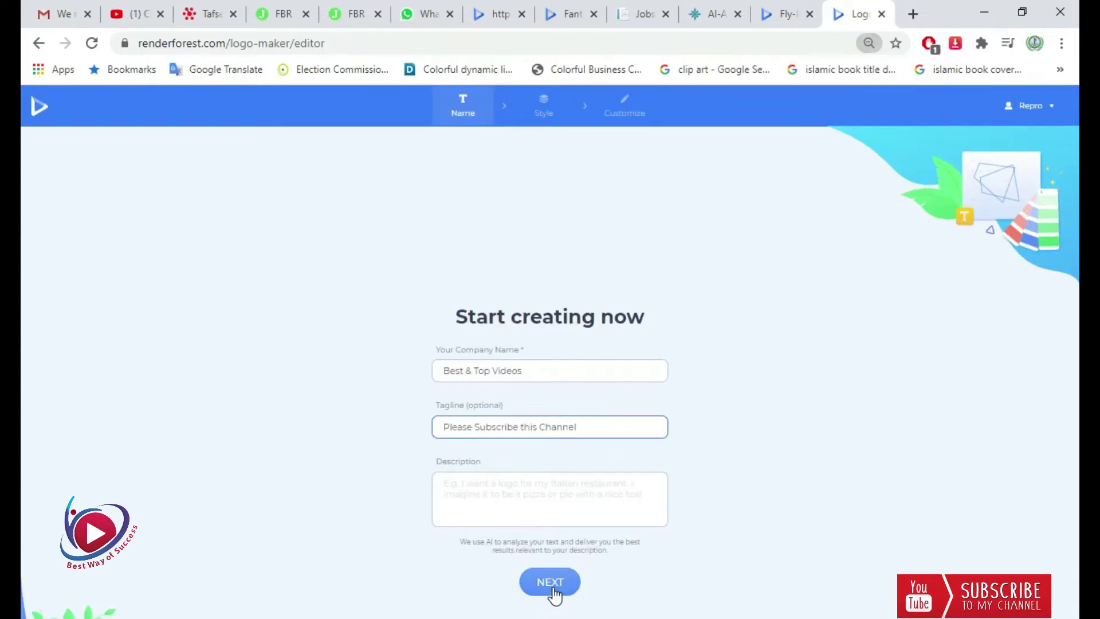
click(550, 583)
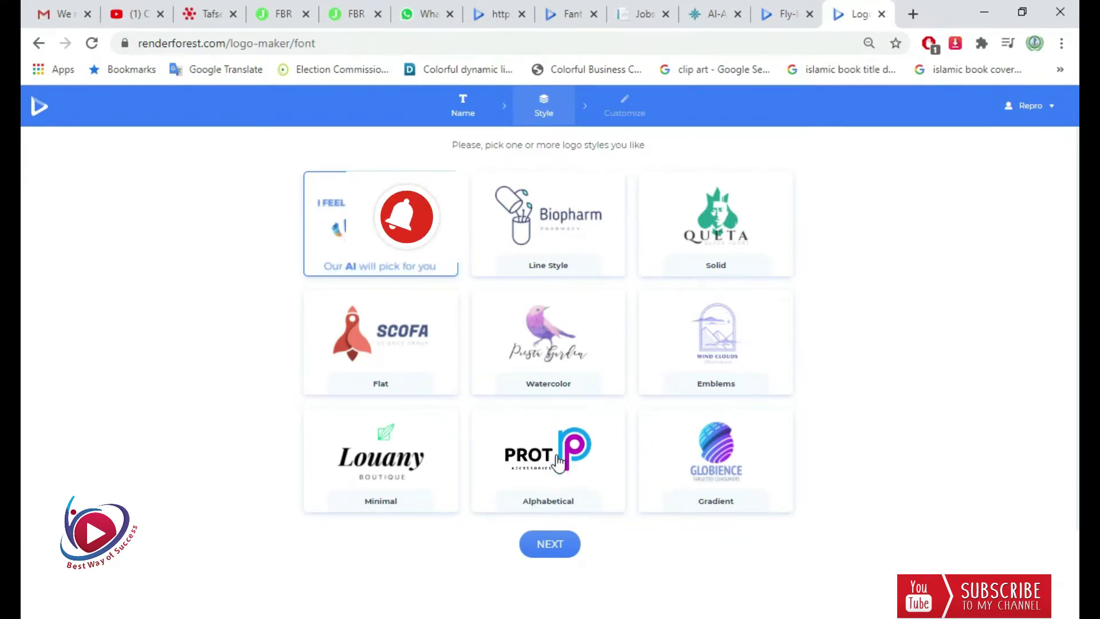
Step: Choose the Emblems logo style and generate the logo designs
key(ctrl+plus)
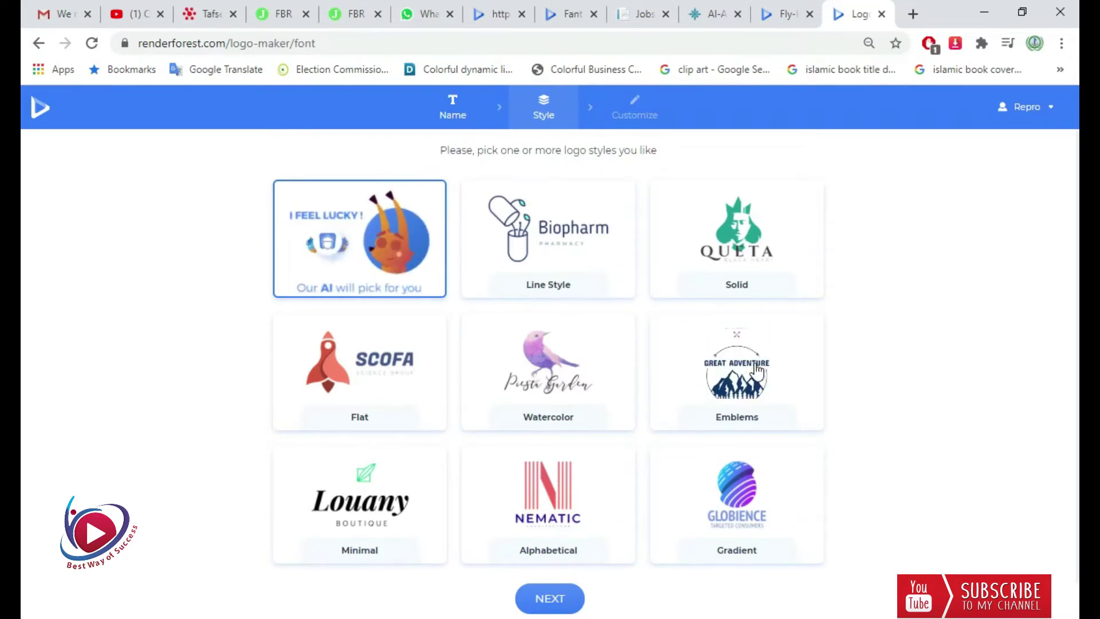
click(756, 371)
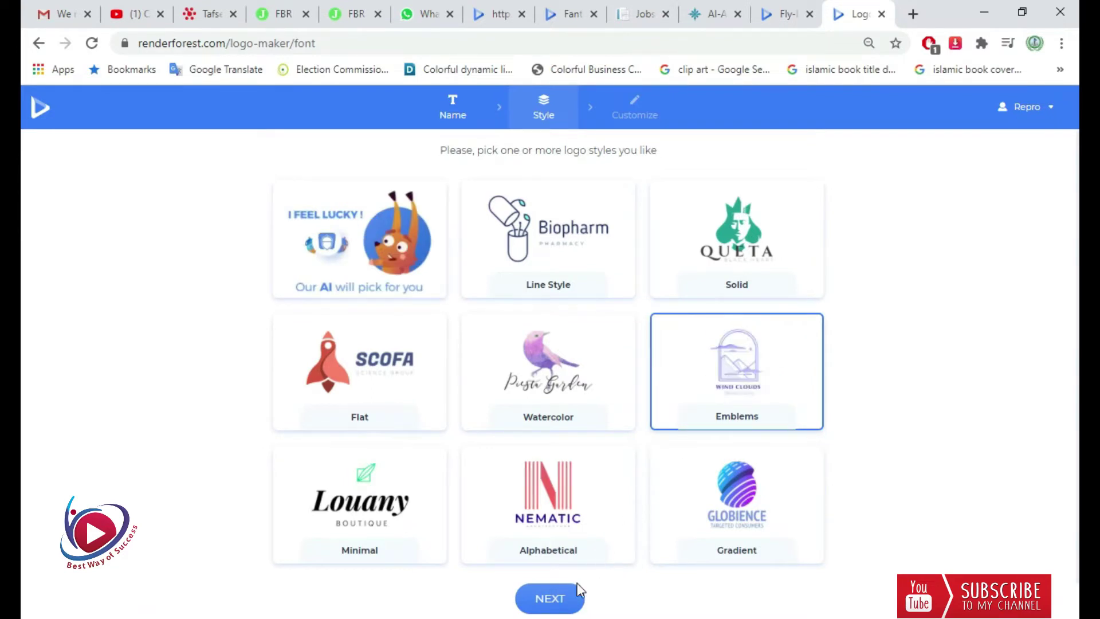
click(565, 596)
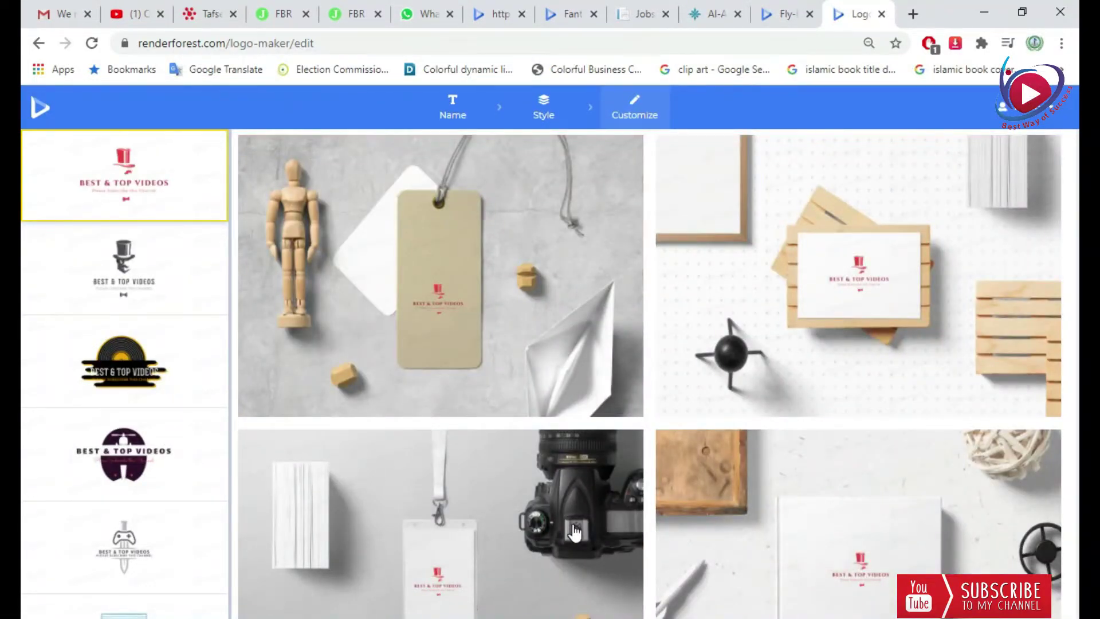
Step: Preview the grey top-hat, vinyl record, dark purple, gamepad-and-sword, car and black mountain logos on the mockups
click(154, 283)
scroll(150, 350, down, 1)
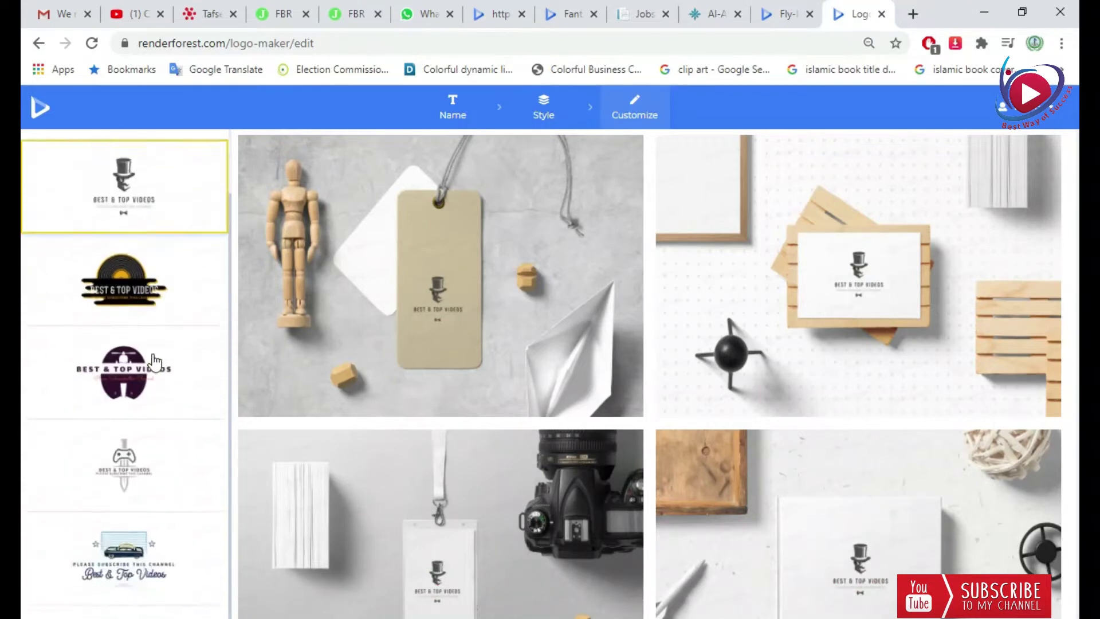
click(139, 296)
click(131, 393)
scroll(131, 393, down, 1)
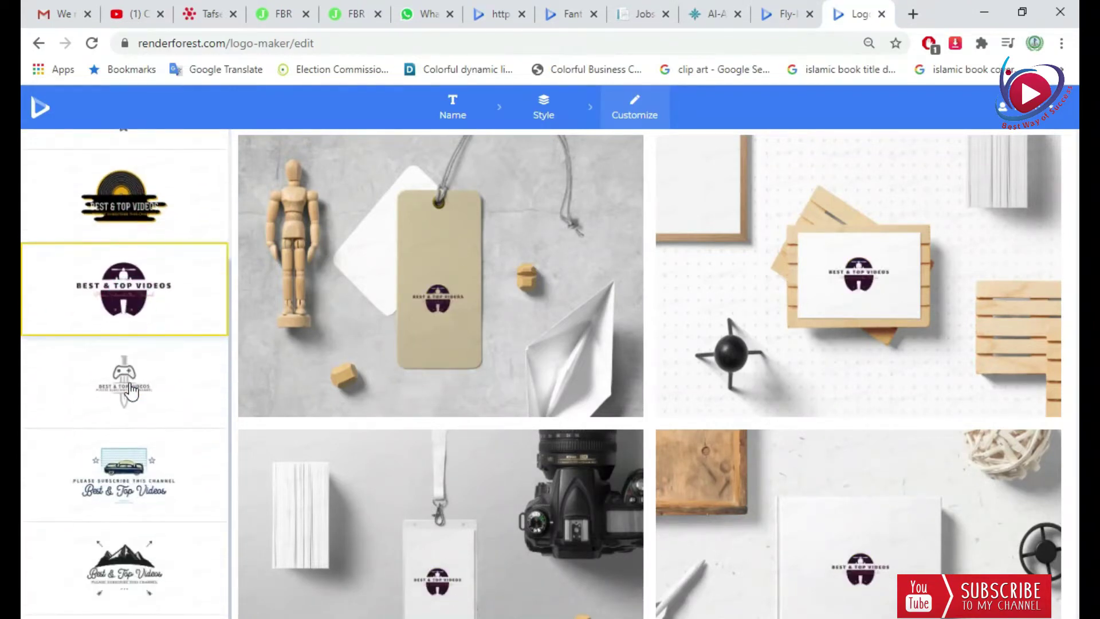
click(132, 404)
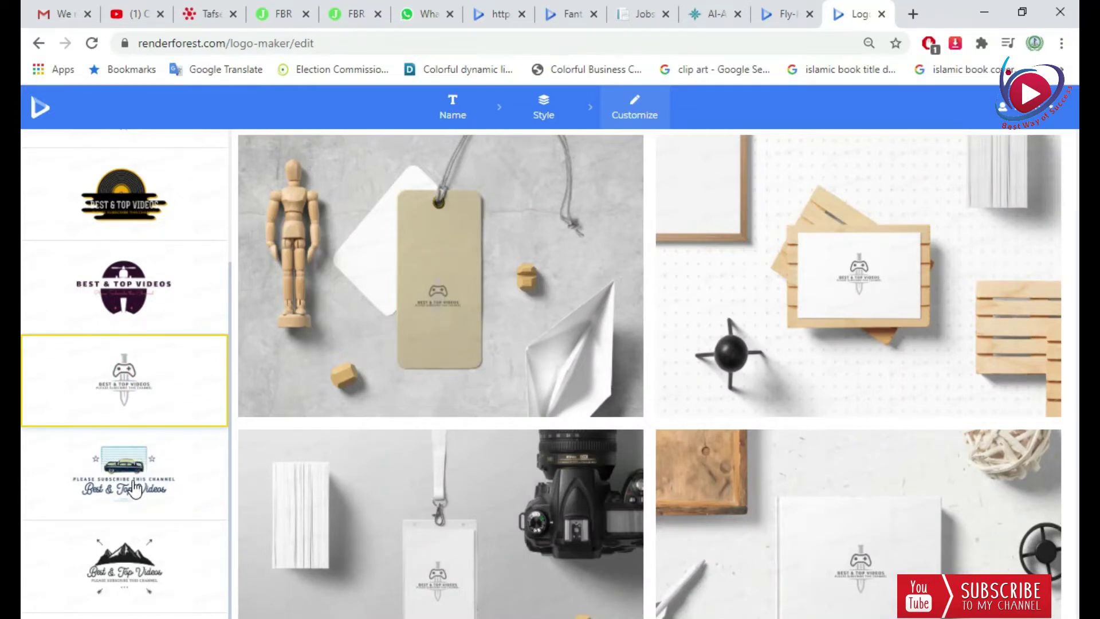
click(136, 481)
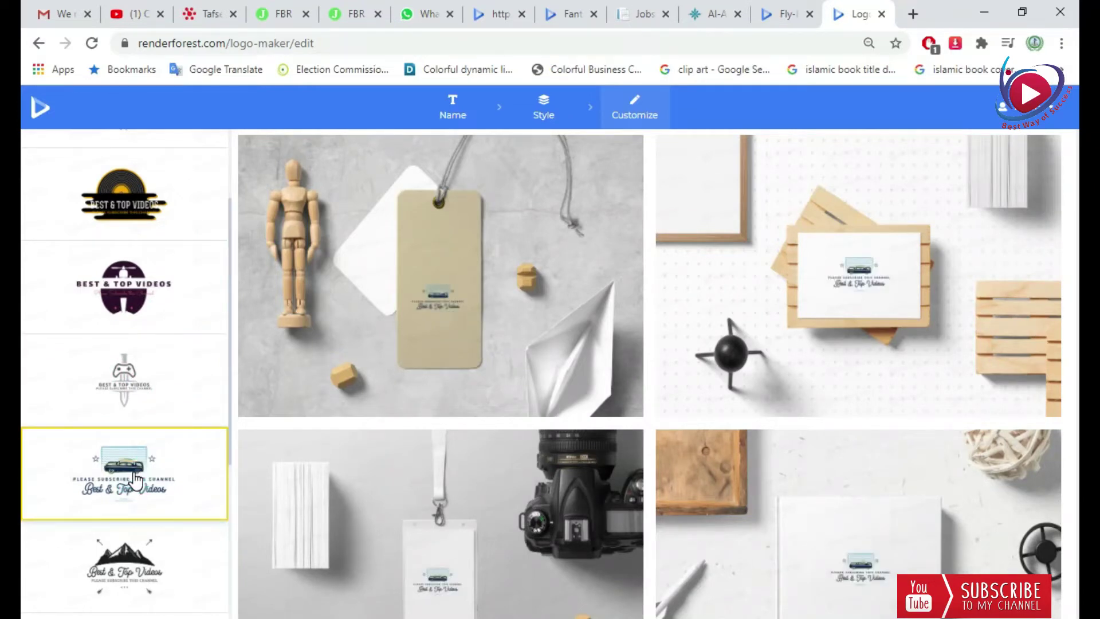
click(131, 571)
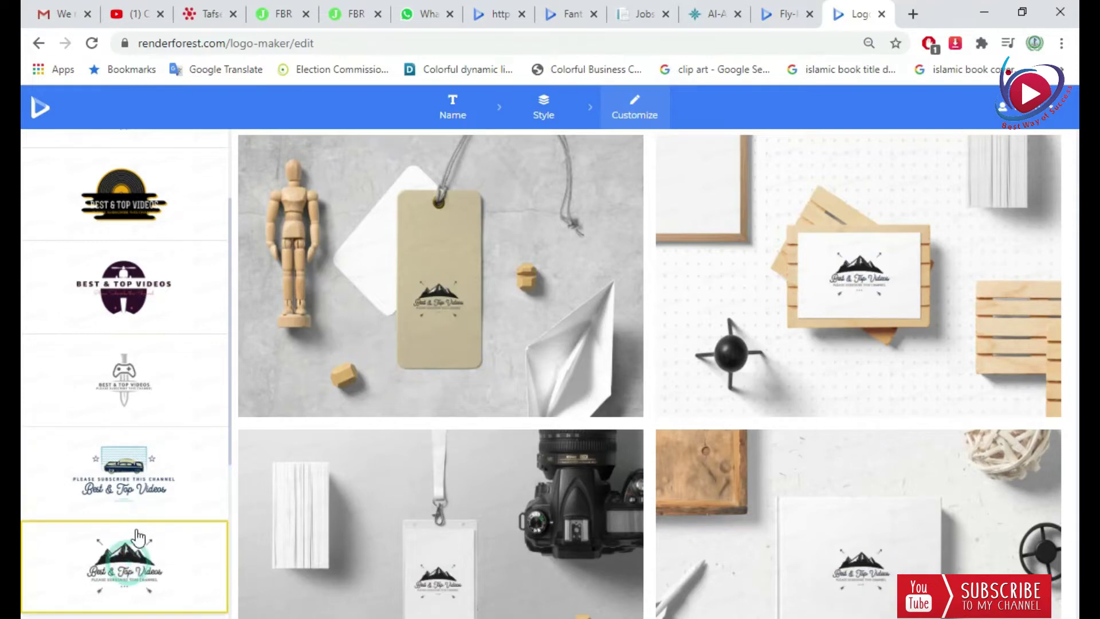
Step: Preview the green round, beige ornamental, red biplane shield and blue mountain hexagon logos on the mockups
scroll(135, 536, down, 5)
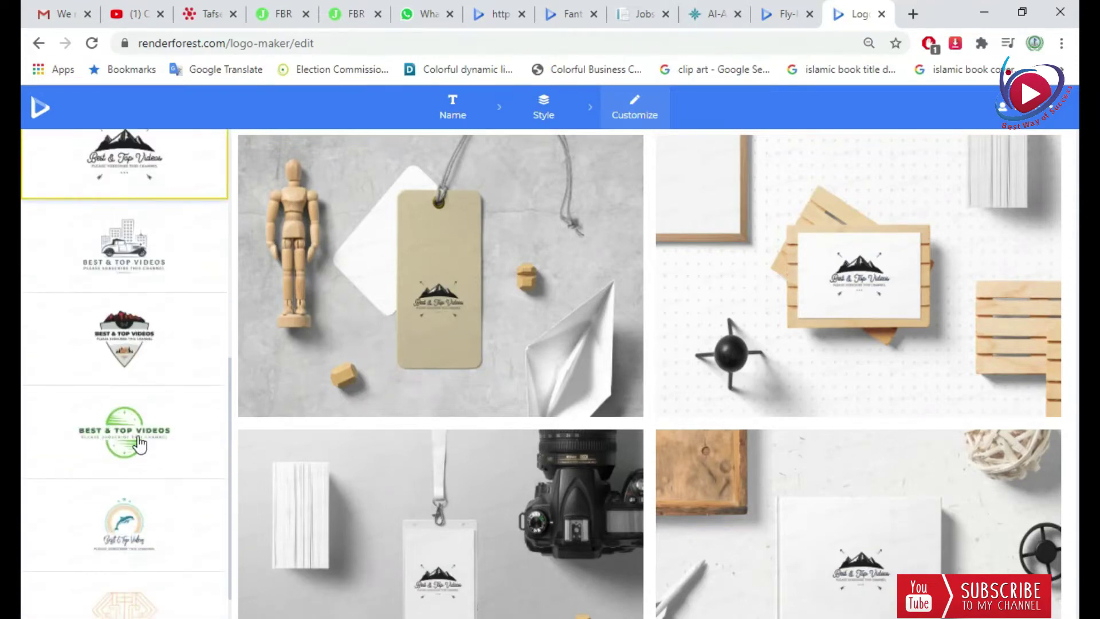
click(138, 442)
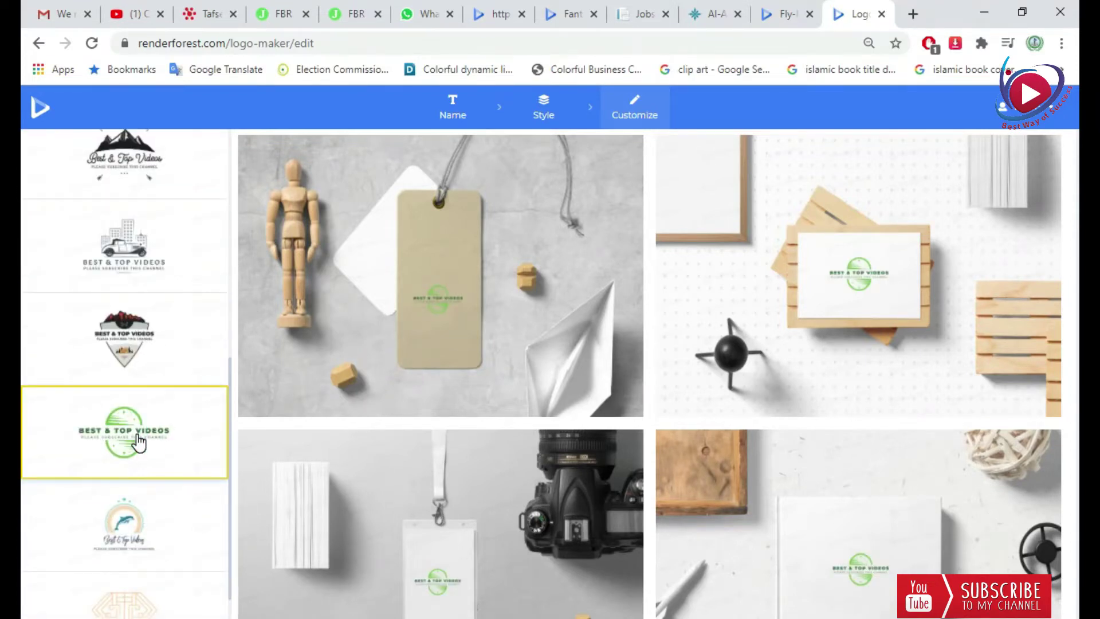
scroll(133, 502, down, 1)
click(138, 545)
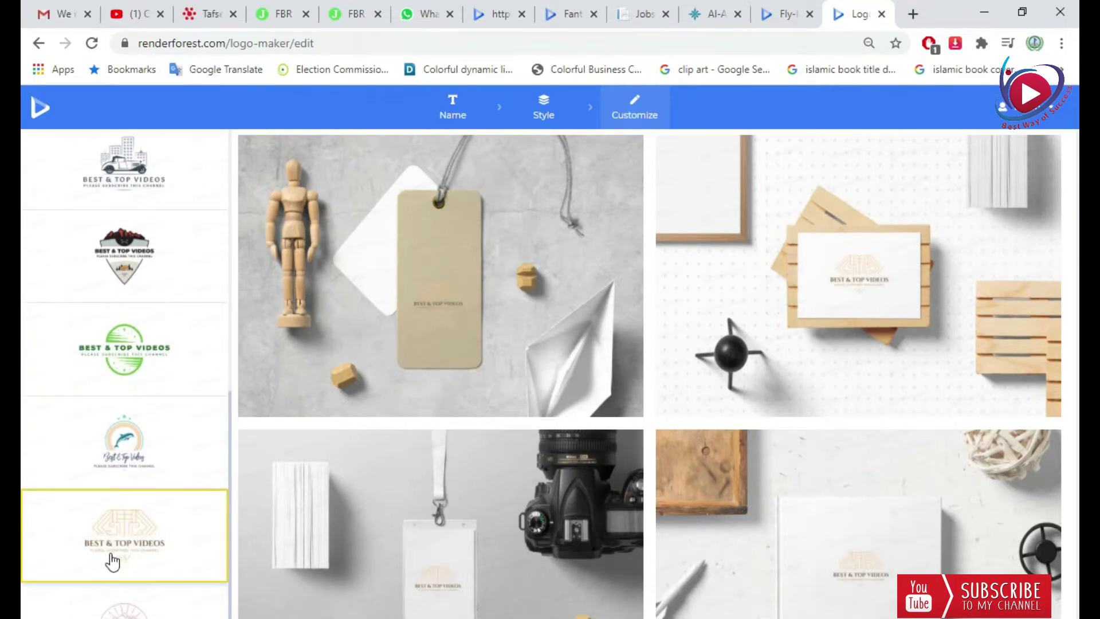
scroll(141, 535, down, 1)
scroll(142, 539, down, 2)
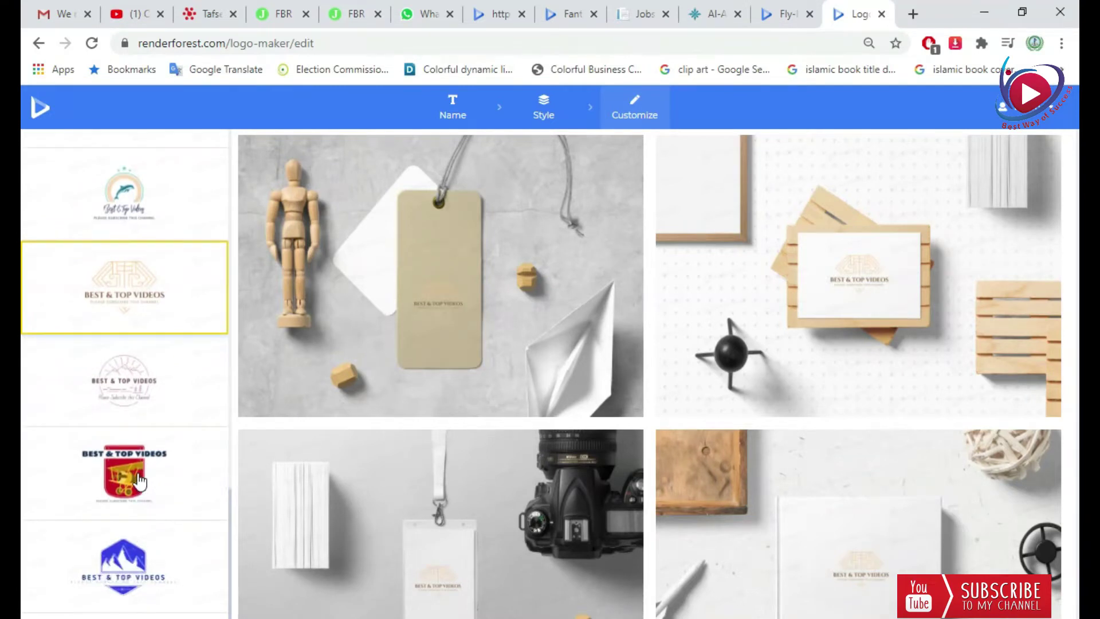
click(140, 480)
scroll(138, 515, down, 1)
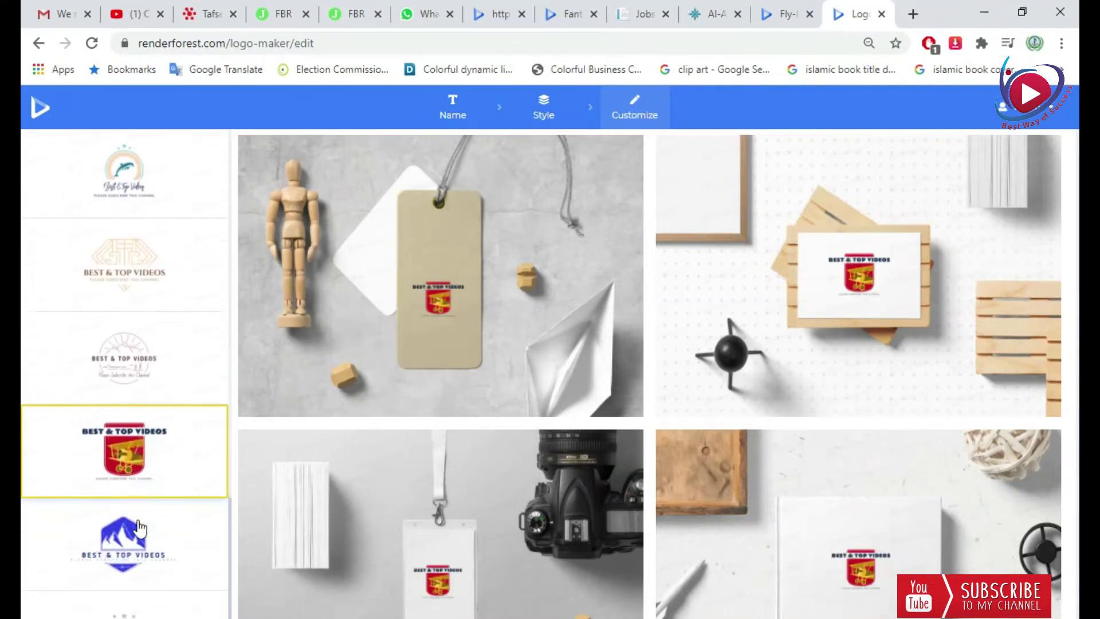
click(138, 547)
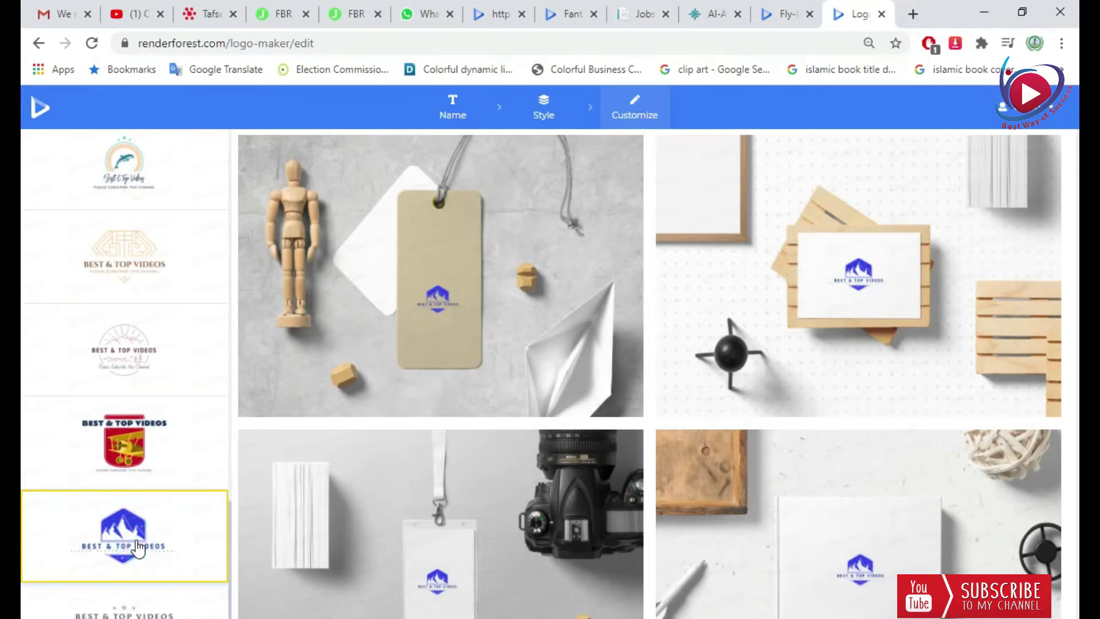
Step: Preview the blue-and-red ball logo and the yellow sunburst keyhole logo on the mockups
scroll(138, 547, down, 6)
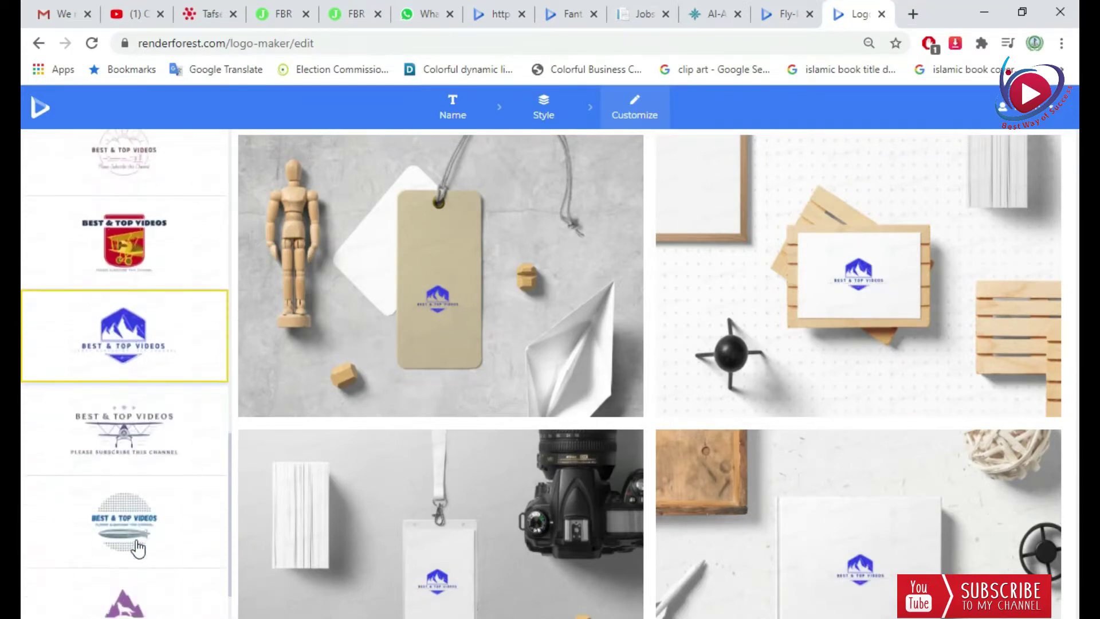
scroll(138, 547, down, 2)
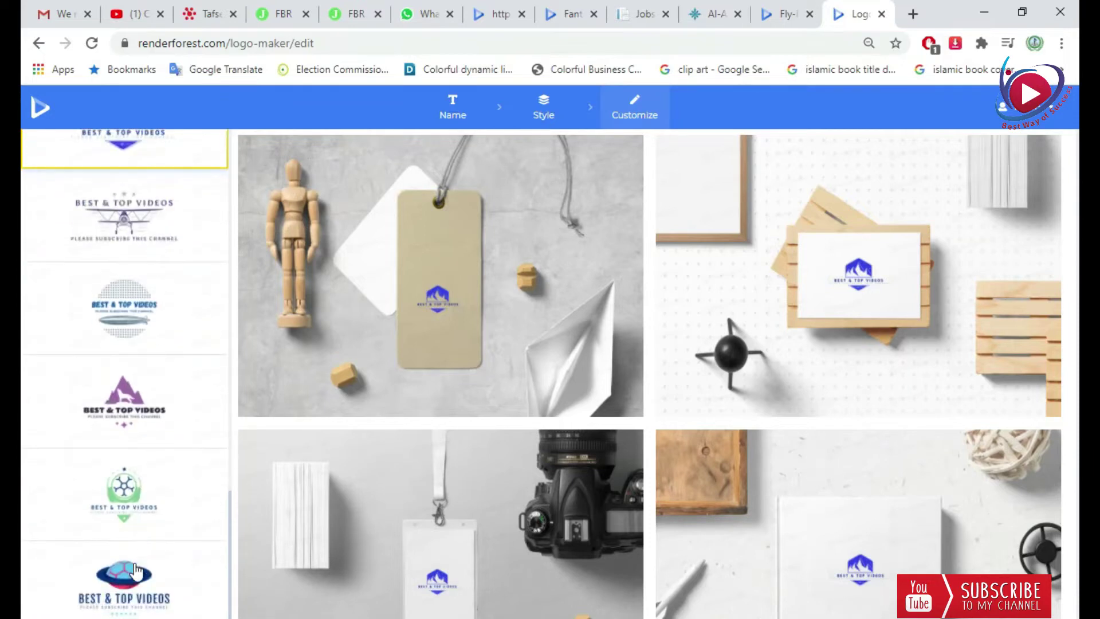
click(132, 585)
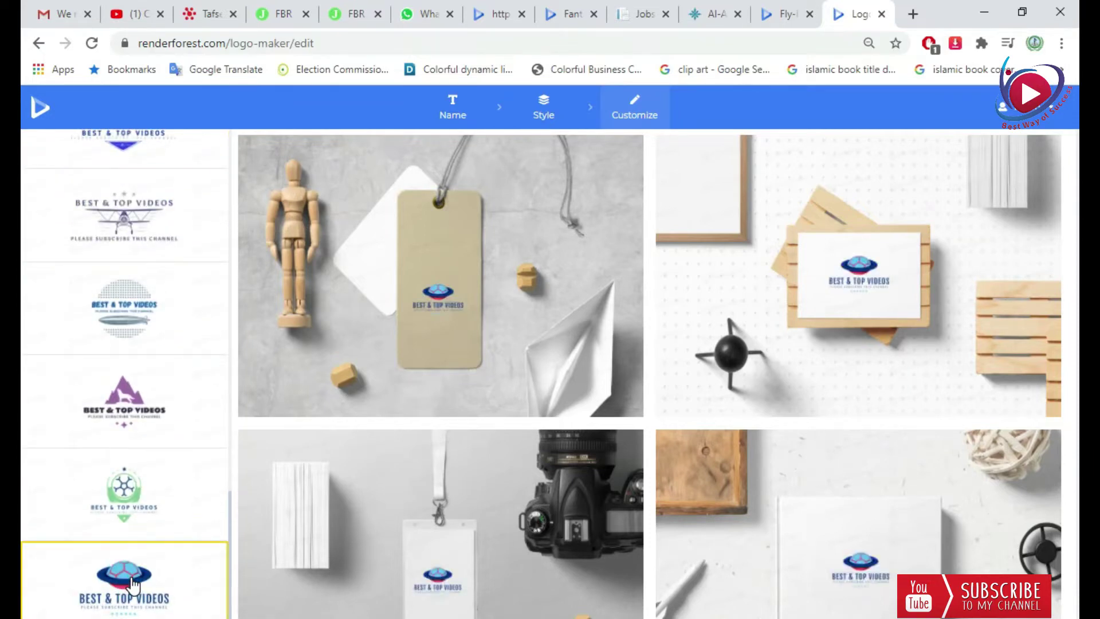
scroll(137, 561, down, 6)
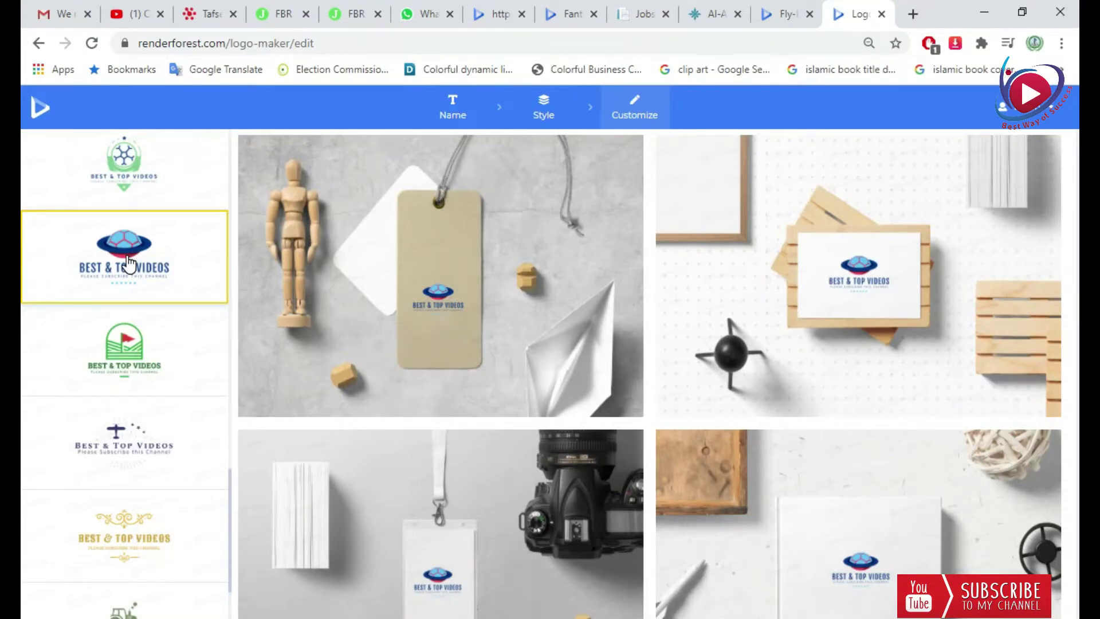
scroll(116, 471, down, 7)
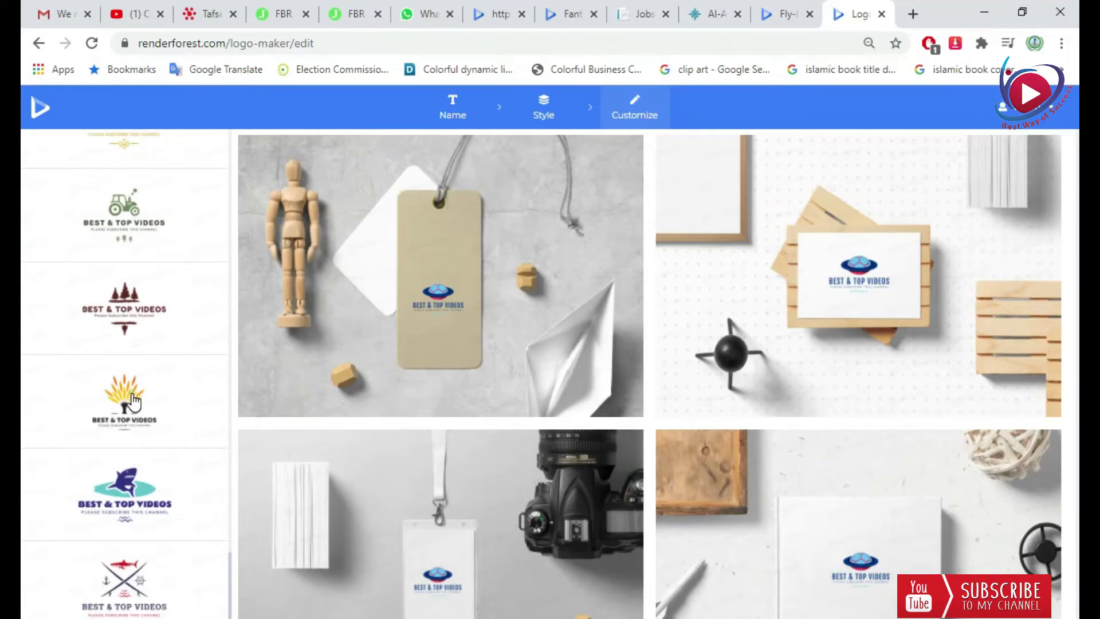
click(133, 401)
scroll(127, 471, down, 3)
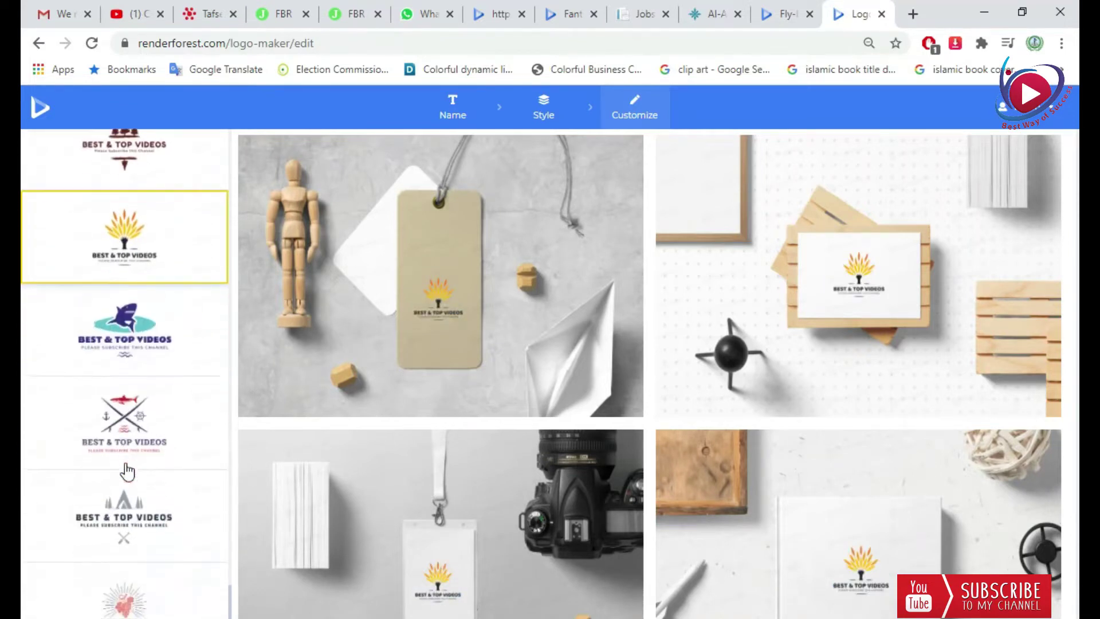
Step: Look through the remaining emblem designs below the sunburst keyhole logo
scroll(127, 472, down, 3)
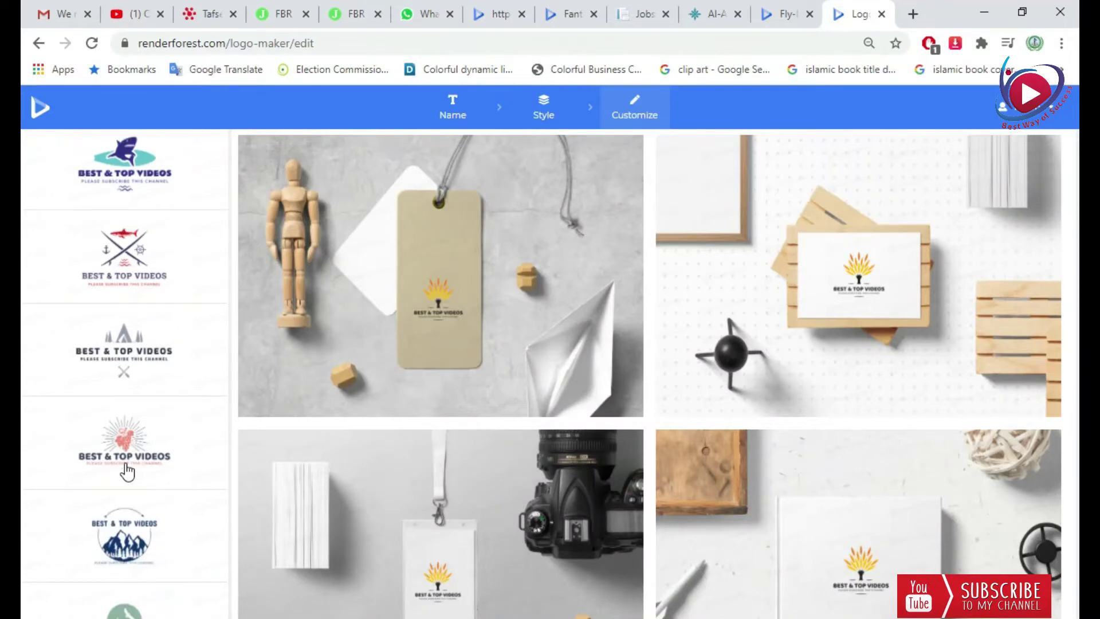
scroll(127, 471, down, 10)
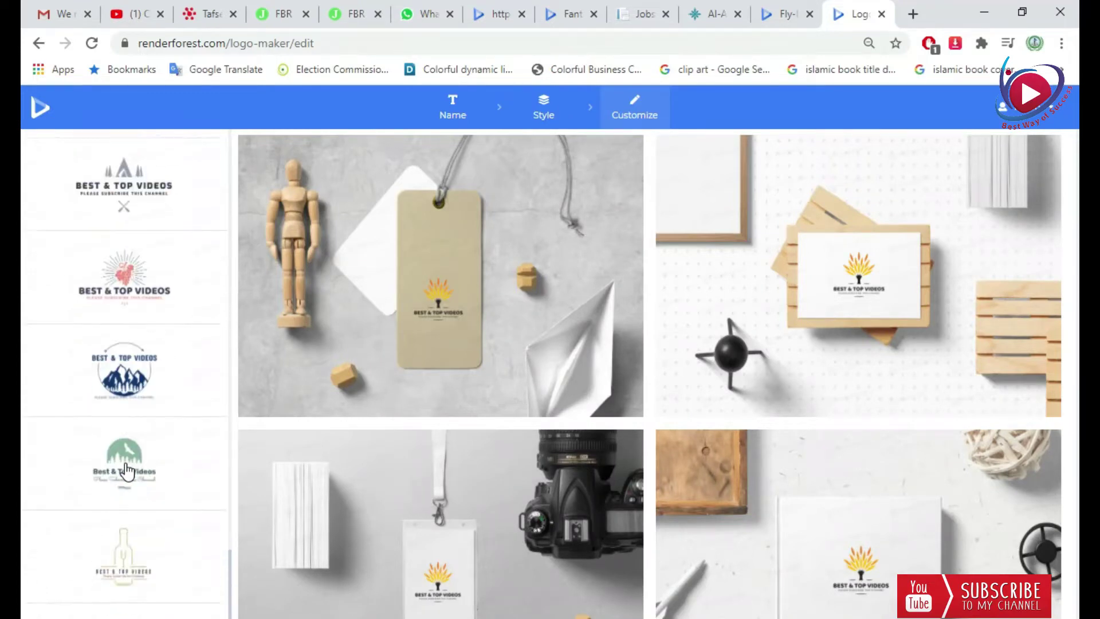
scroll(128, 471, down, 5)
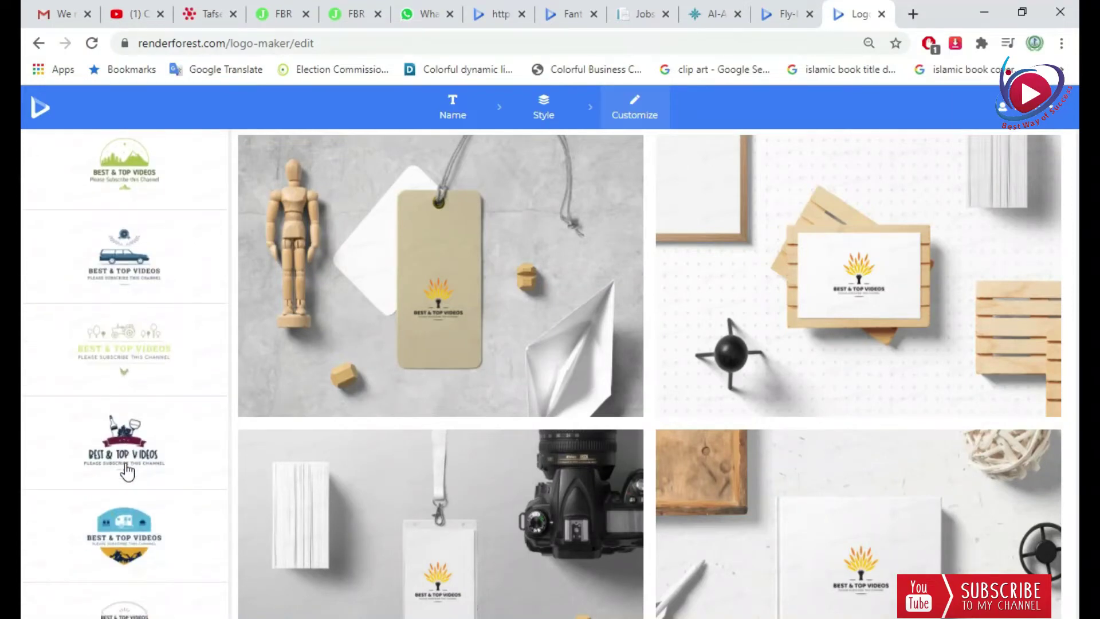
scroll(127, 470, down, 5)
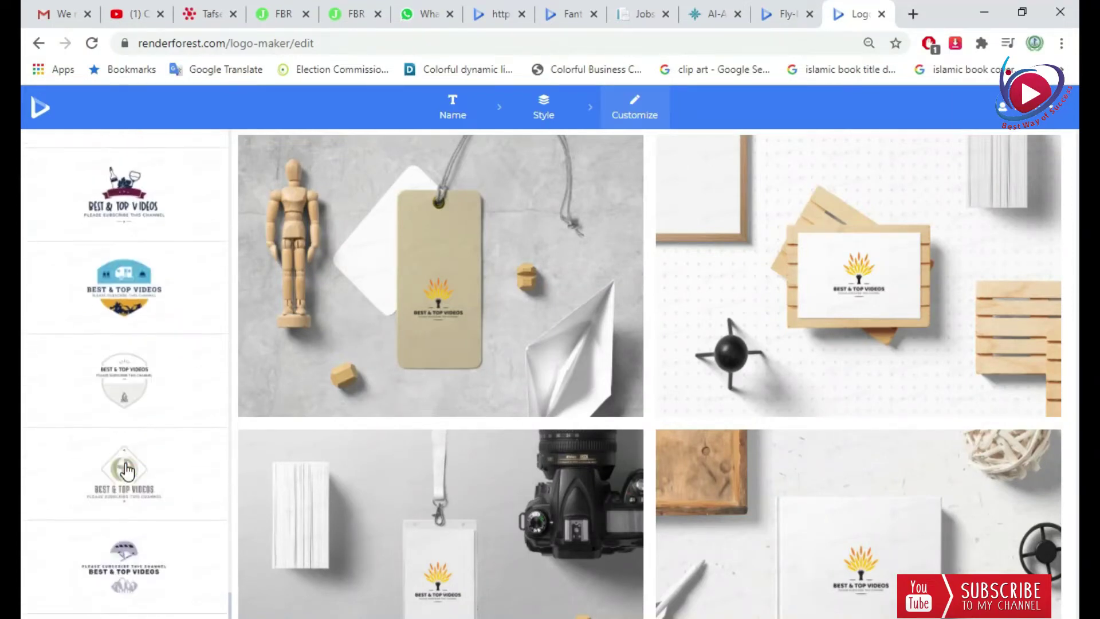
scroll(127, 471, down, 5)
scroll(128, 471, down, 5)
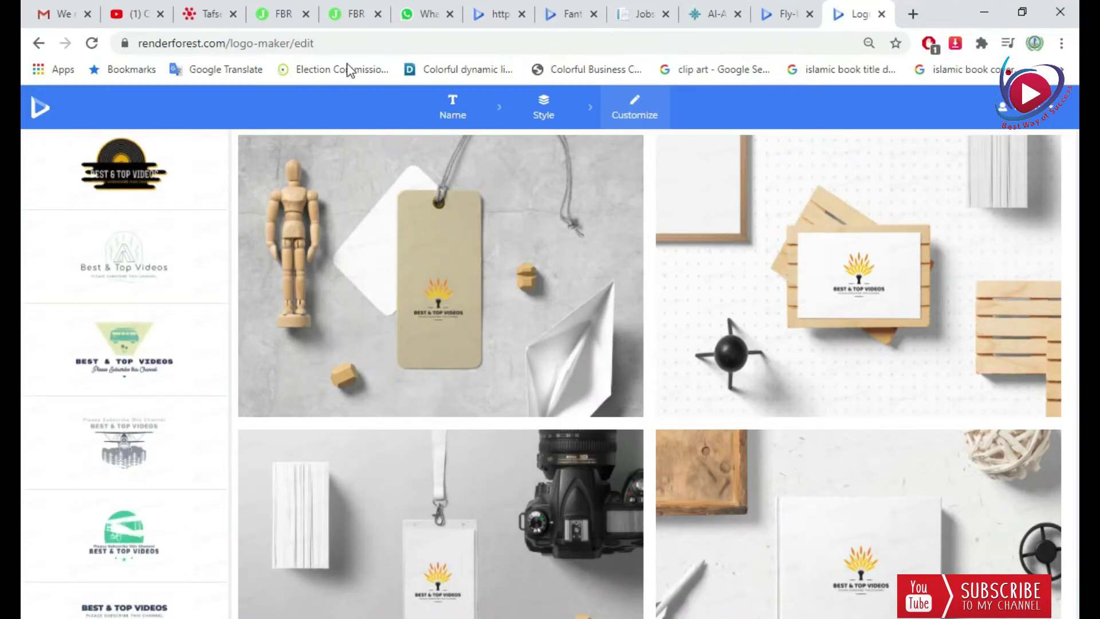
Step: Return to the logo styles, choose the "I feel lucky" AI option instead of Emblems and generate new designs
click(39, 44)
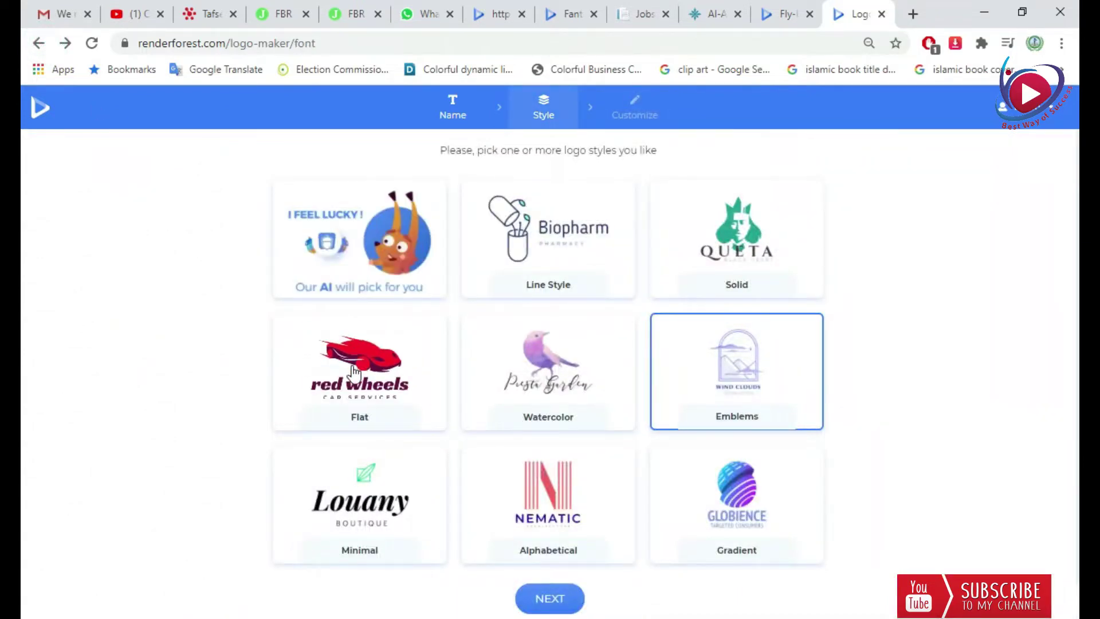
click(351, 279)
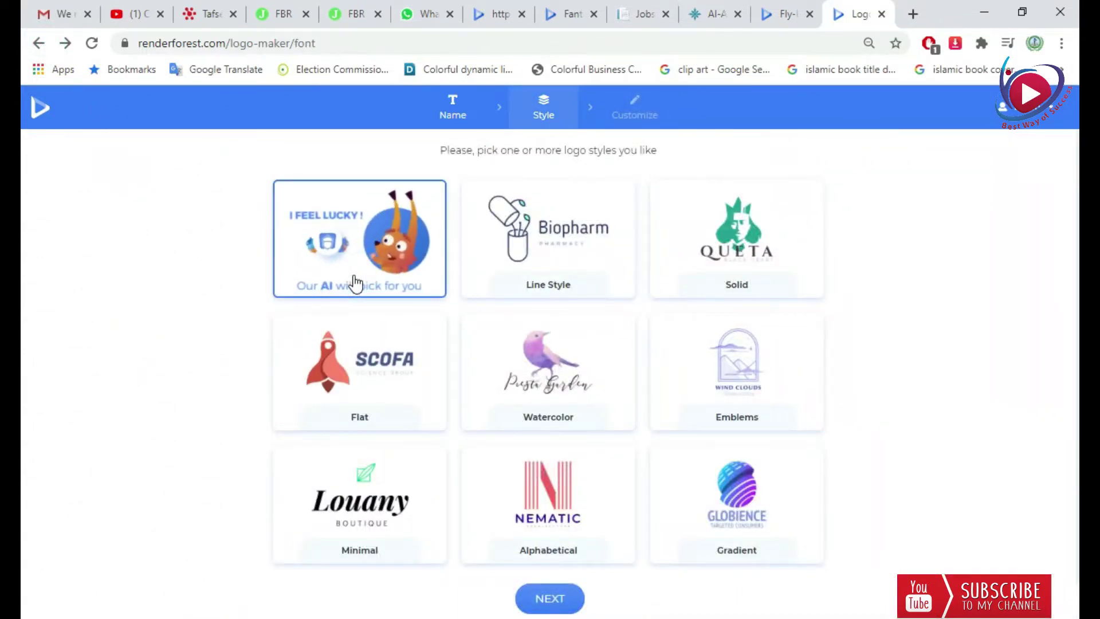
click(570, 599)
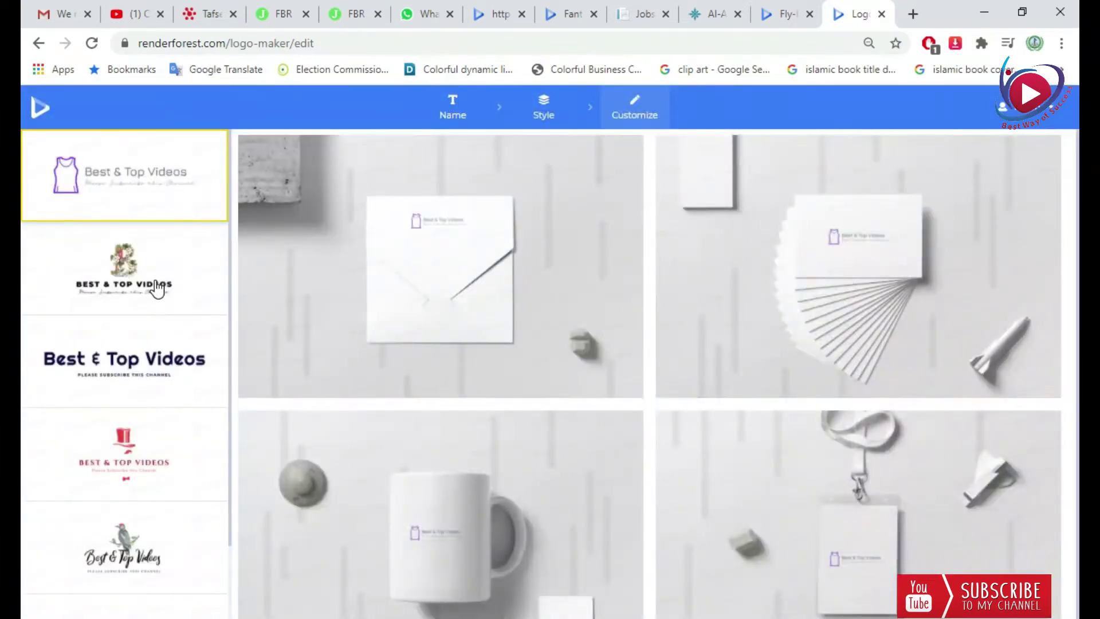
Step: Preview the floral B, pink headphones and navy wordmark with pink squiggle logos on the mockups
click(128, 270)
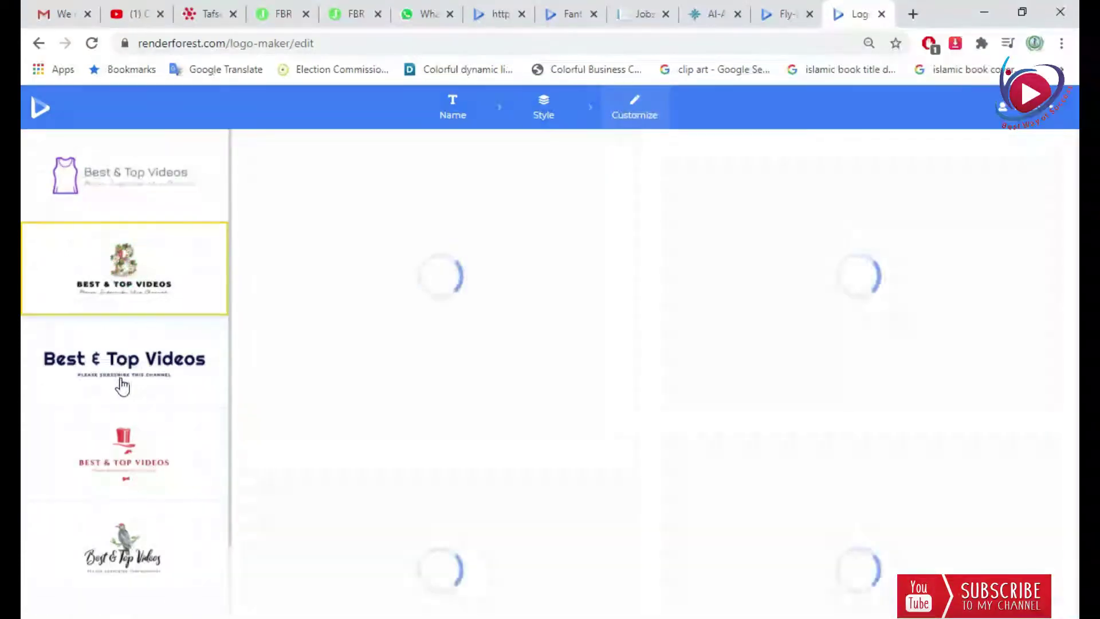
scroll(121, 389, down, 5)
click(124, 438)
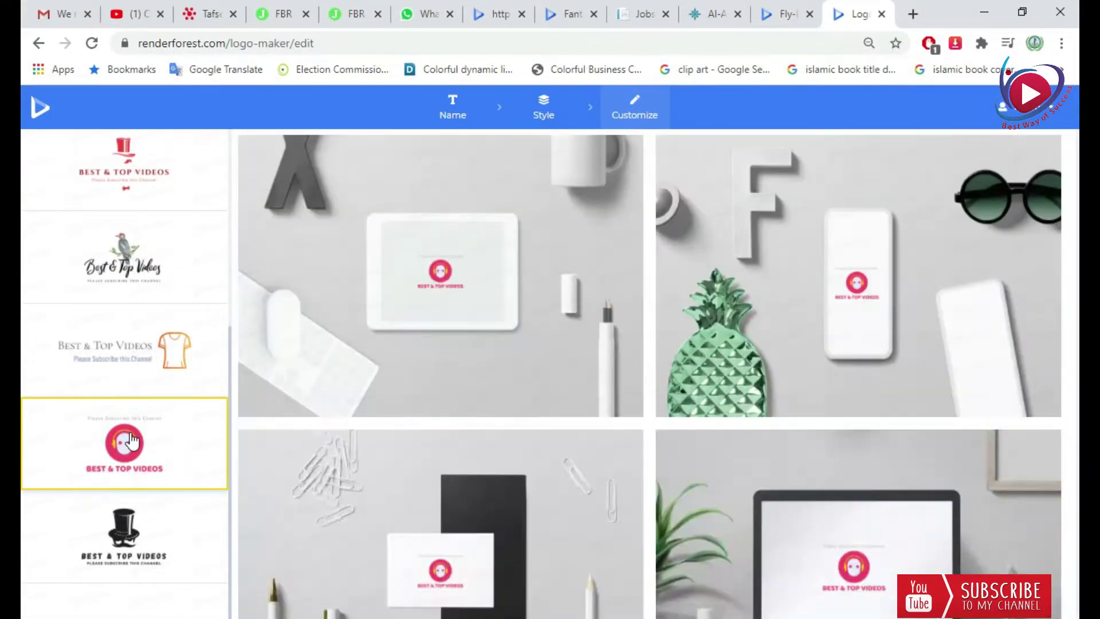
scroll(131, 441, down, 3)
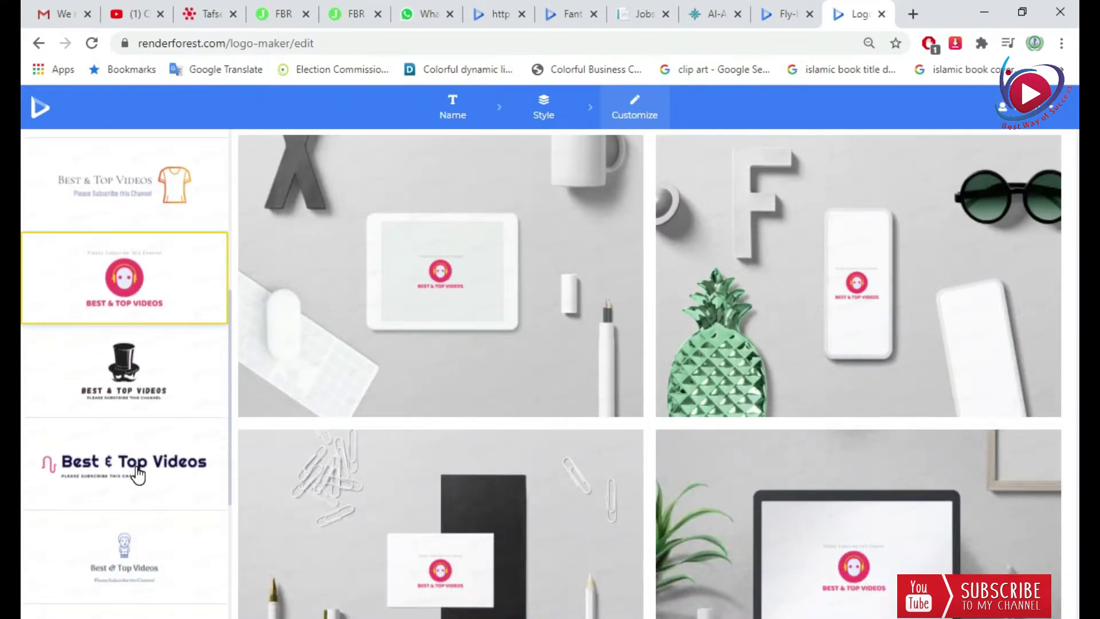
click(138, 474)
Step: Look through the AI-picked designs and select the purple-and-orange play triangle logo with the purple "Best & Top Videos" text
scroll(138, 474, down, 3)
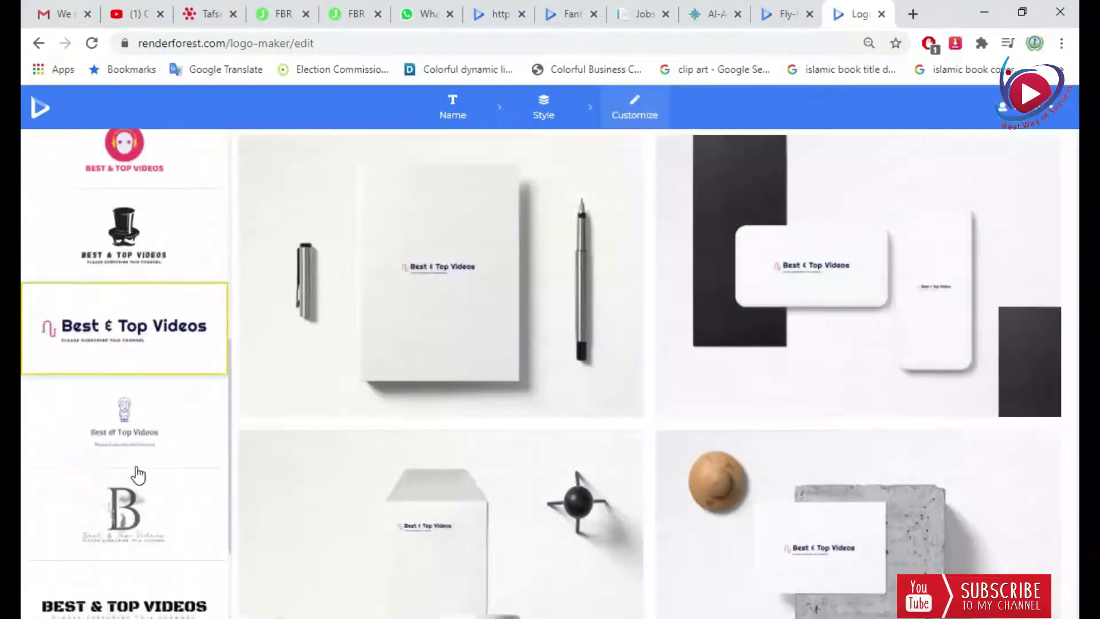
scroll(137, 474, down, 7)
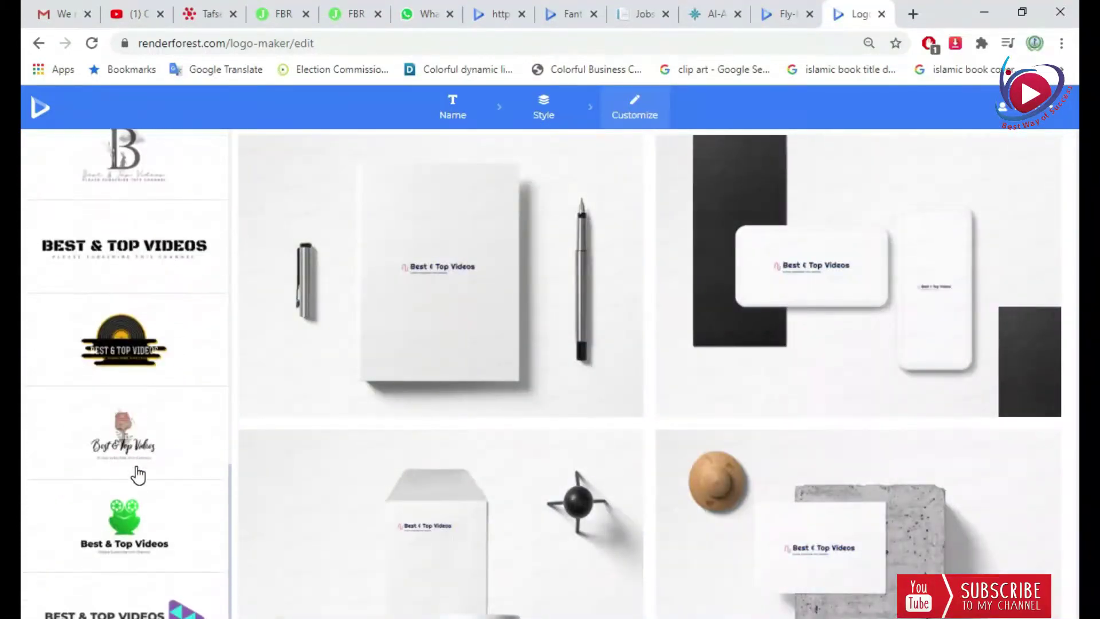
scroll(137, 474, down, 2)
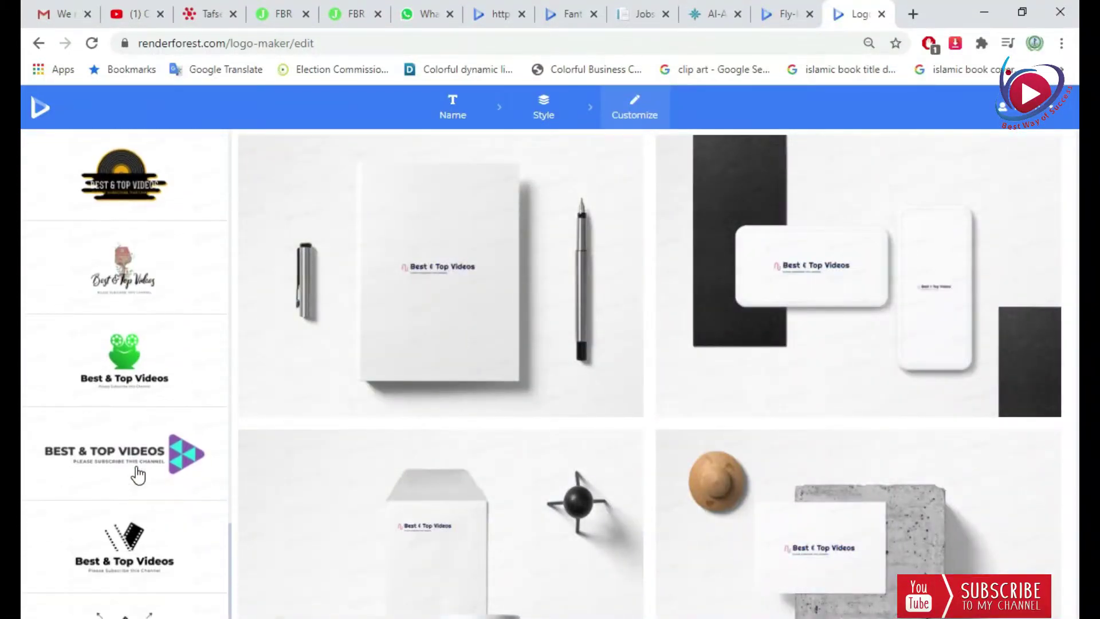
scroll(138, 475, up, 10)
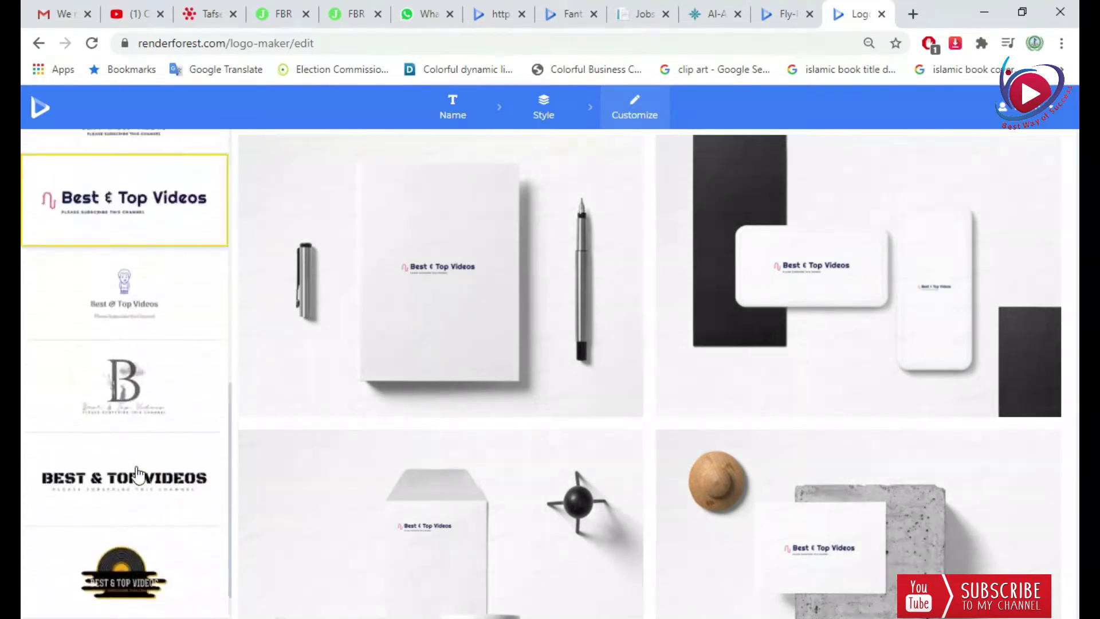
scroll(137, 474, up, 5)
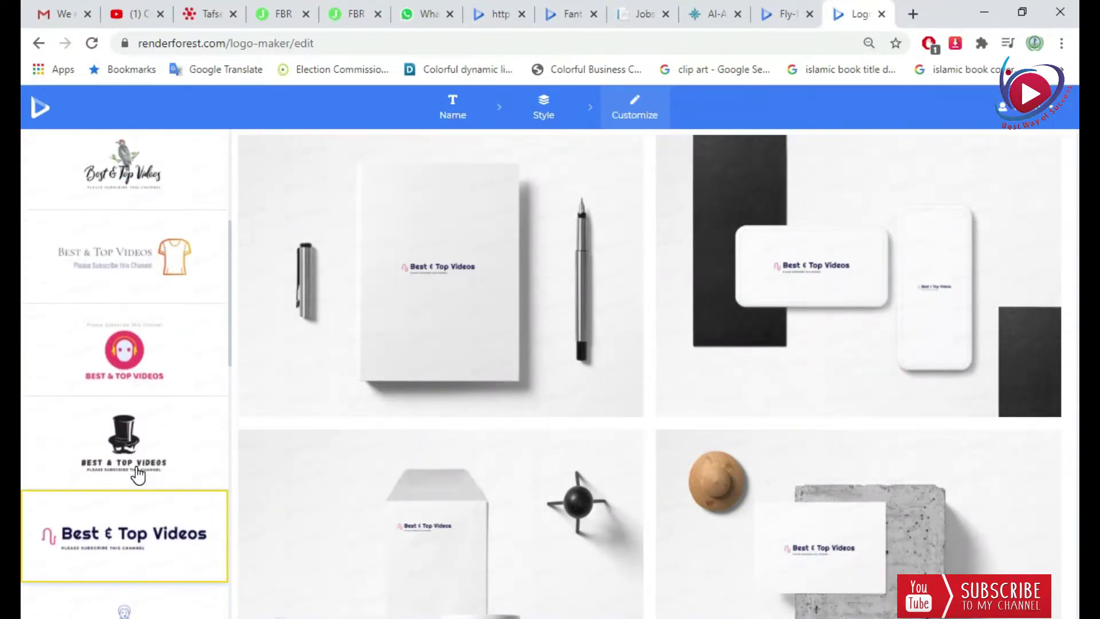
scroll(137, 475, up, 1)
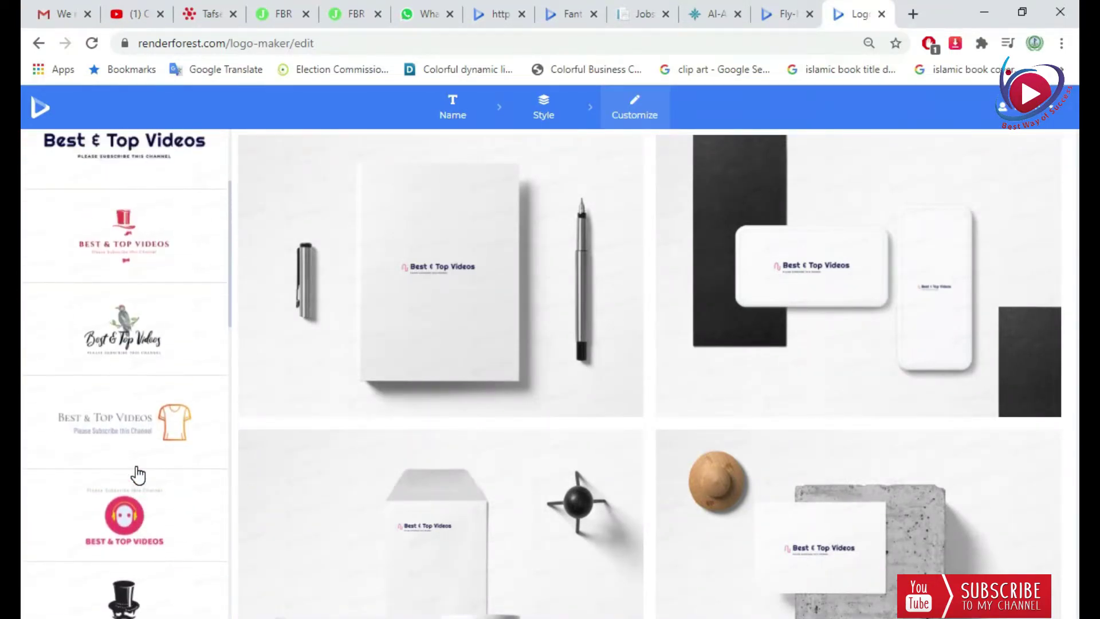
scroll(138, 474, up, 4)
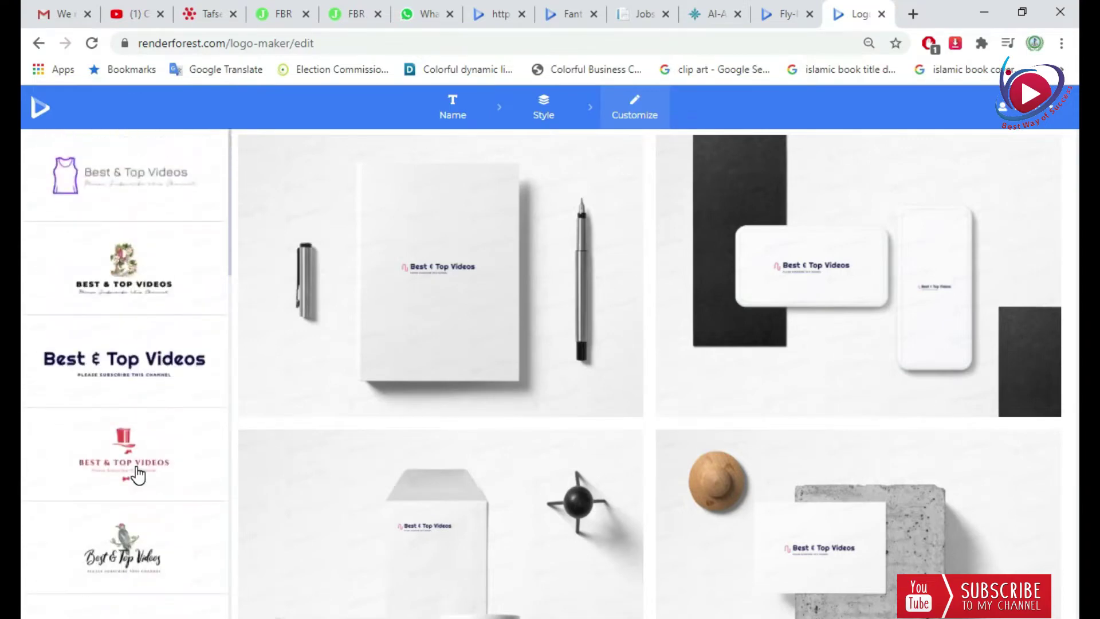
scroll(137, 474, up, 3)
scroll(138, 475, down, 15)
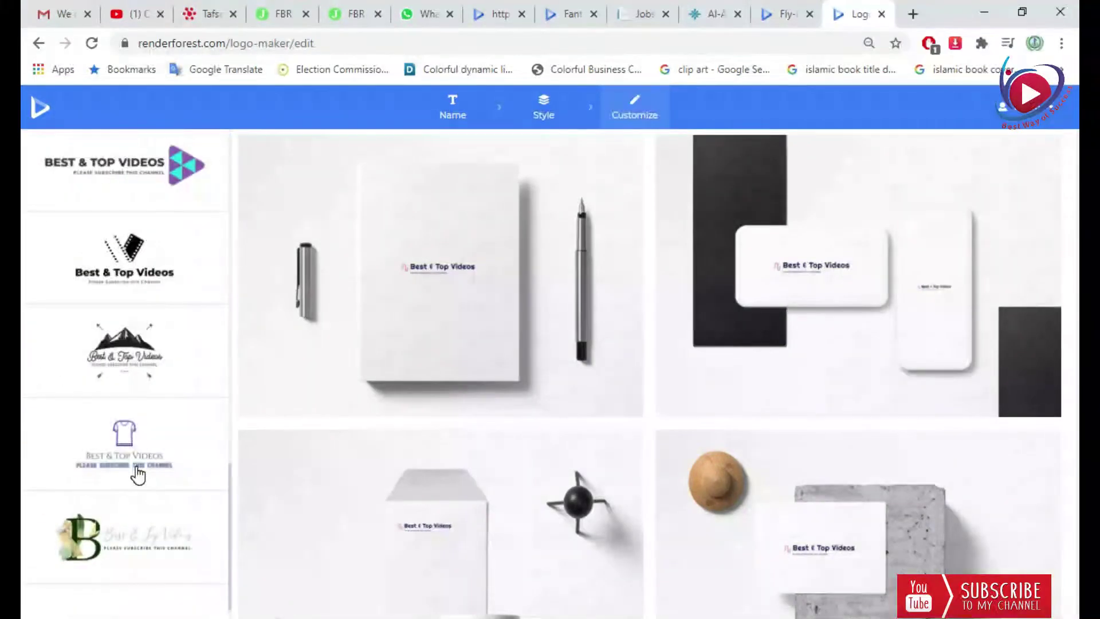
scroll(137, 475, down, 5)
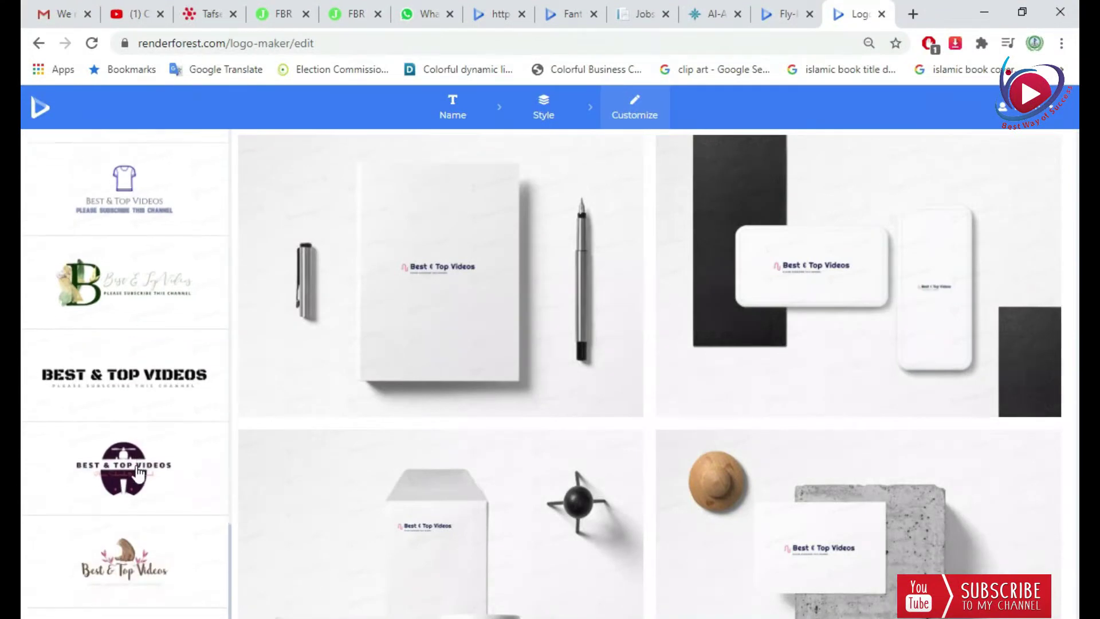
scroll(137, 475, down, 2)
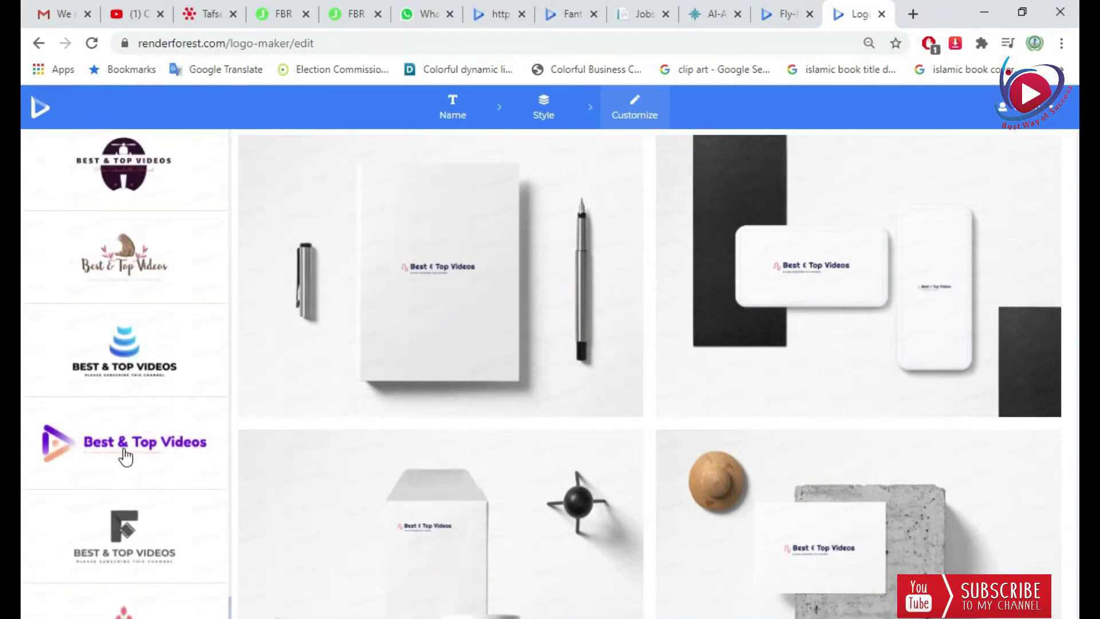
click(125, 455)
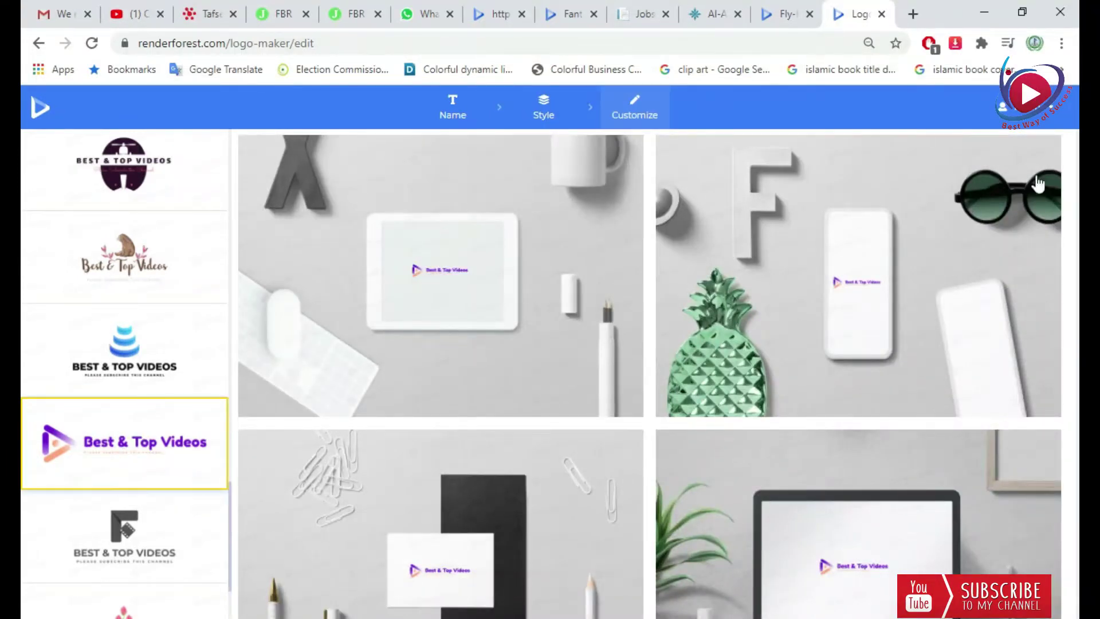
Step: Restore the maximized browser window, then reposition and stretch it to fit the screen with the logo maker's edit-and-download bar in view
double_click(953, 20)
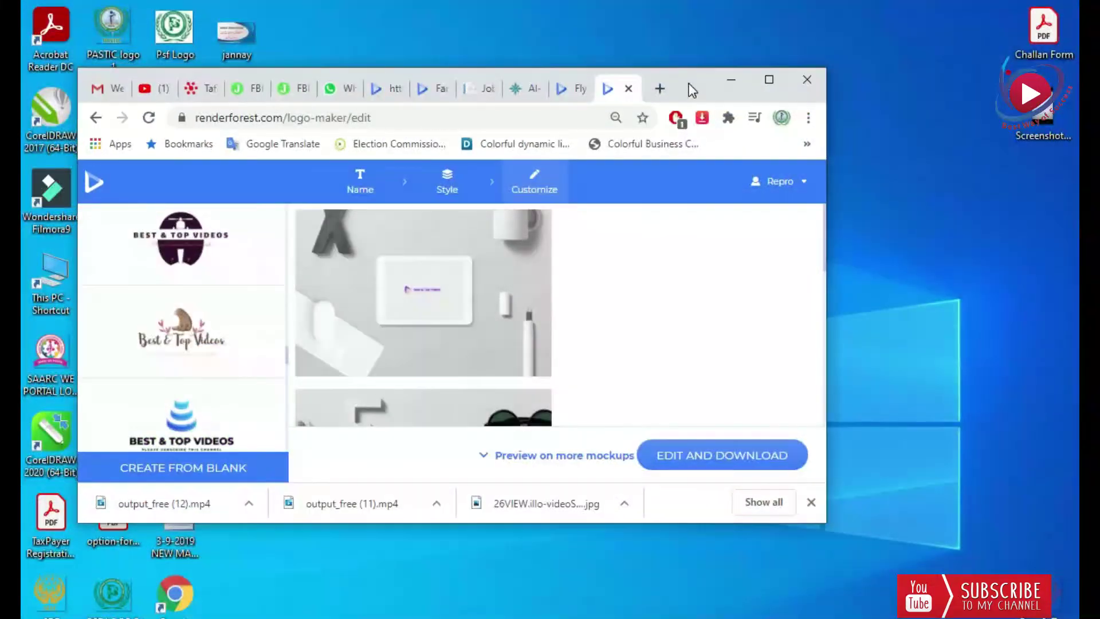
drag(688, 84, 731, 1)
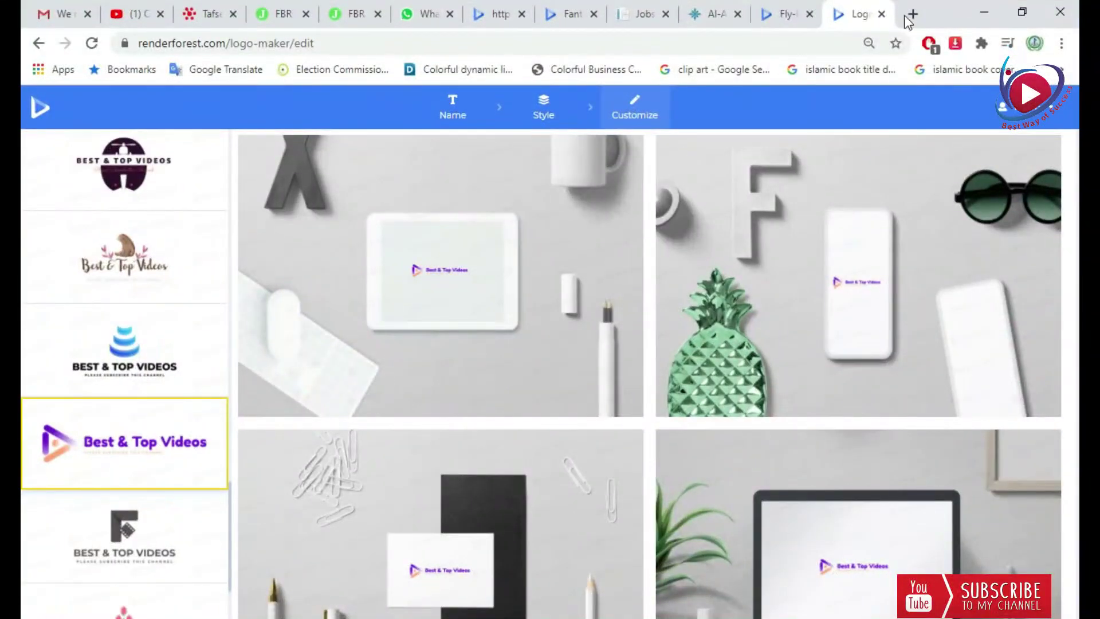
click(1022, 13)
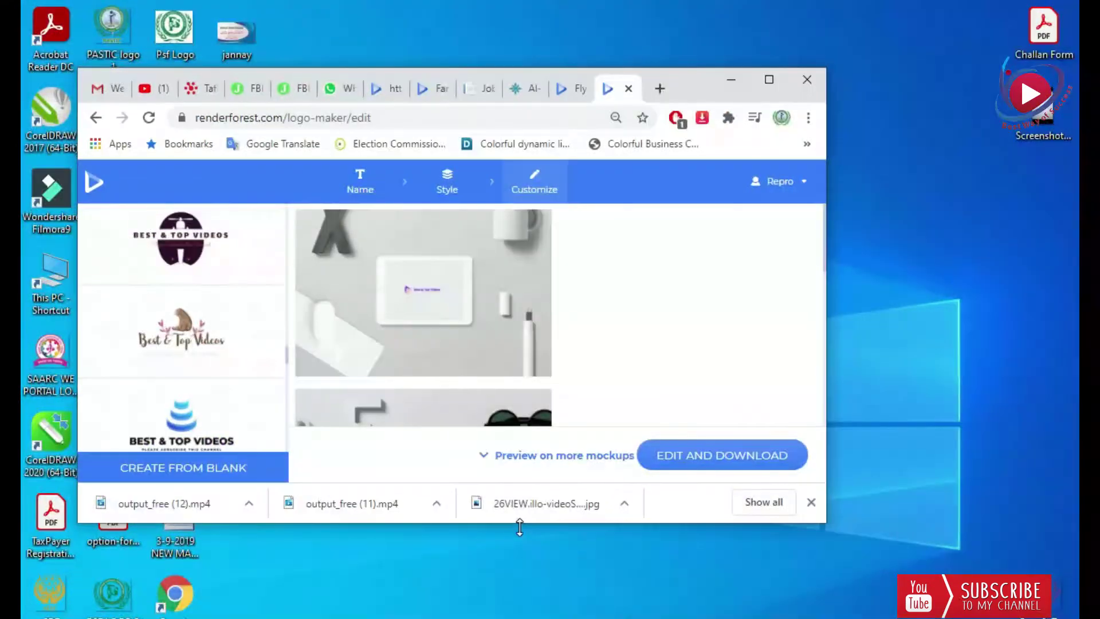
drag(826, 285, 1075, 285)
drag(582, 68, 579, 5)
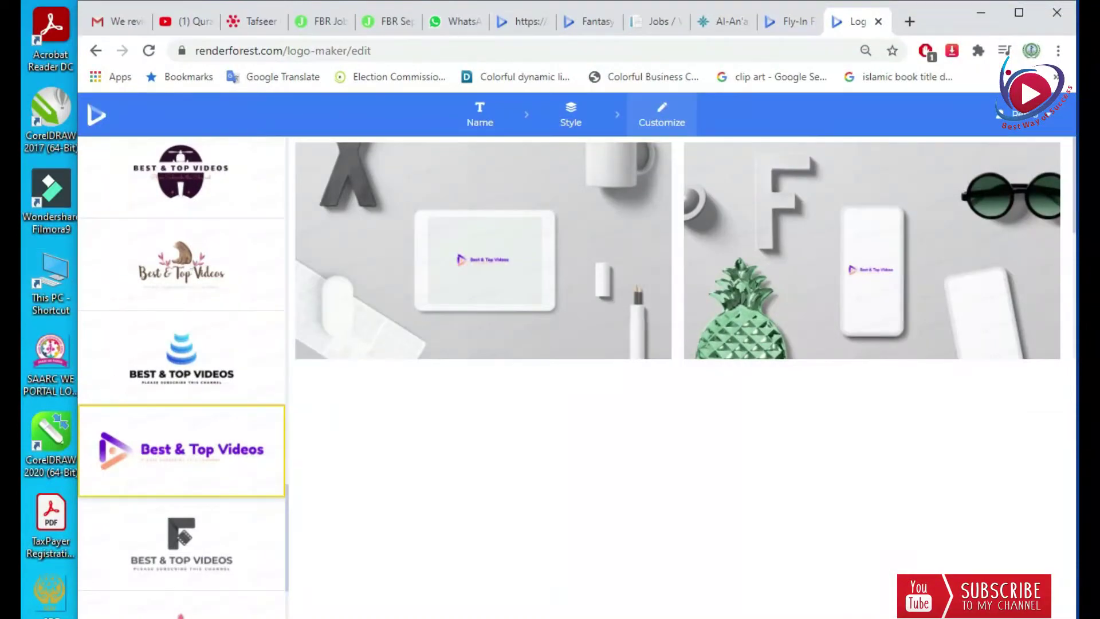
double_click(953, 22)
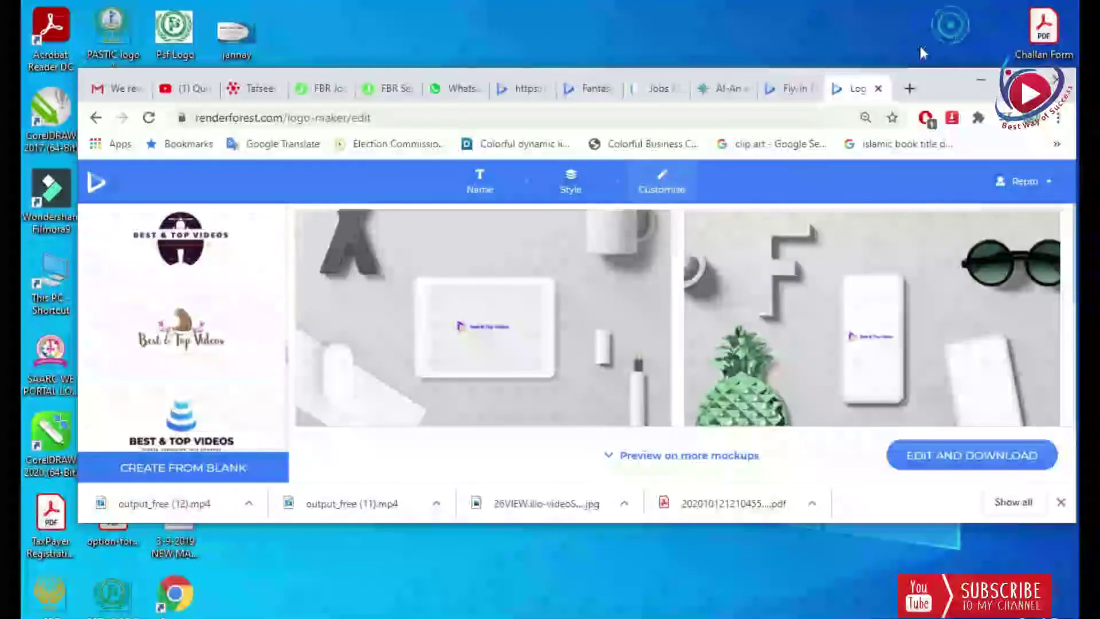
drag(946, 84, 894, 11)
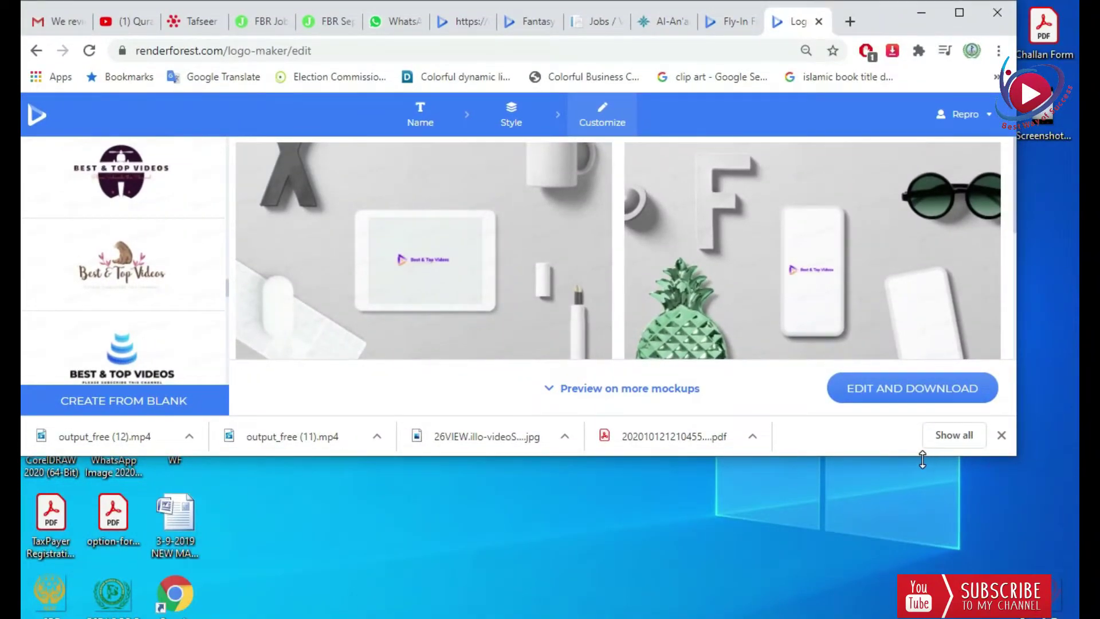
drag(922, 459, 925, 618)
drag(1019, 311, 1074, 309)
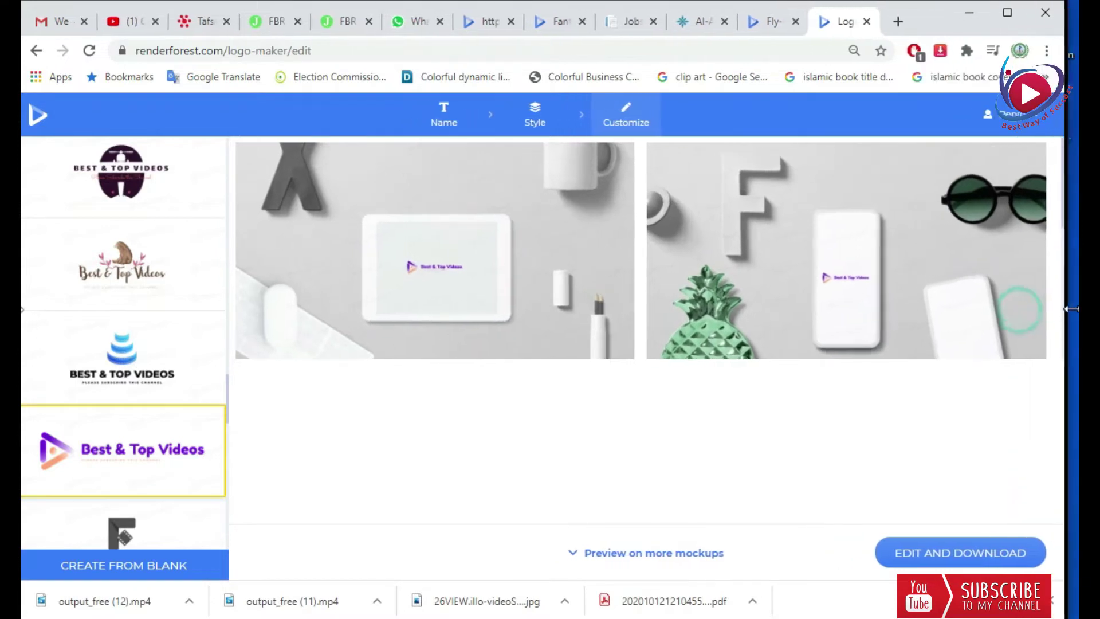
Step: Open the play triangle logo for editing, then move its title below the tagline and its icon above the tagline
click(949, 557)
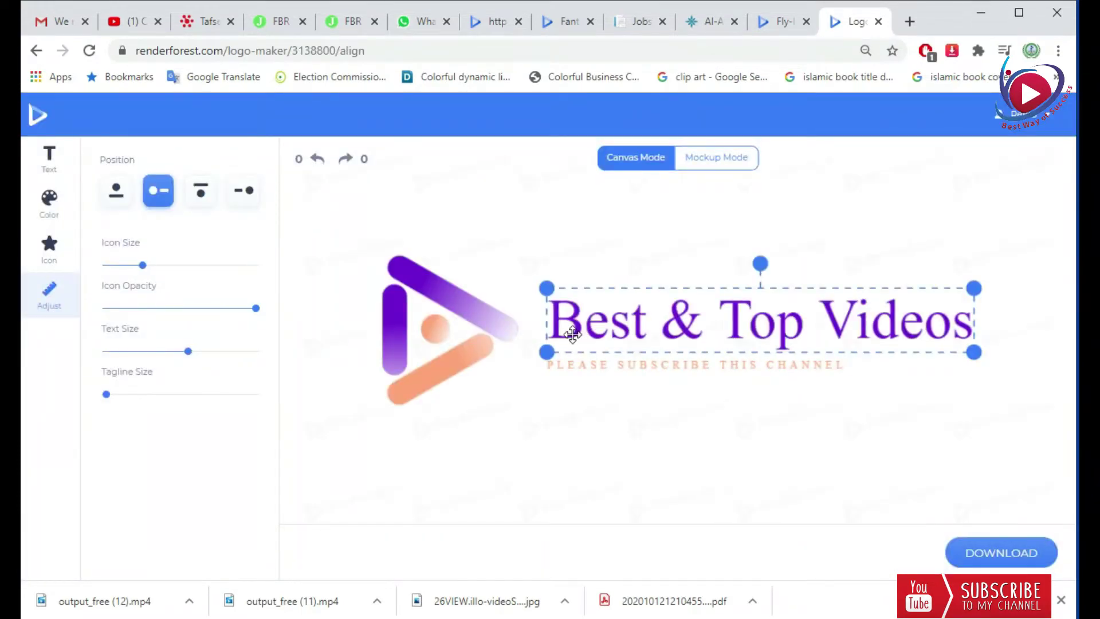
click(654, 366)
drag(685, 366, 838, 378)
click(495, 319)
click(781, 327)
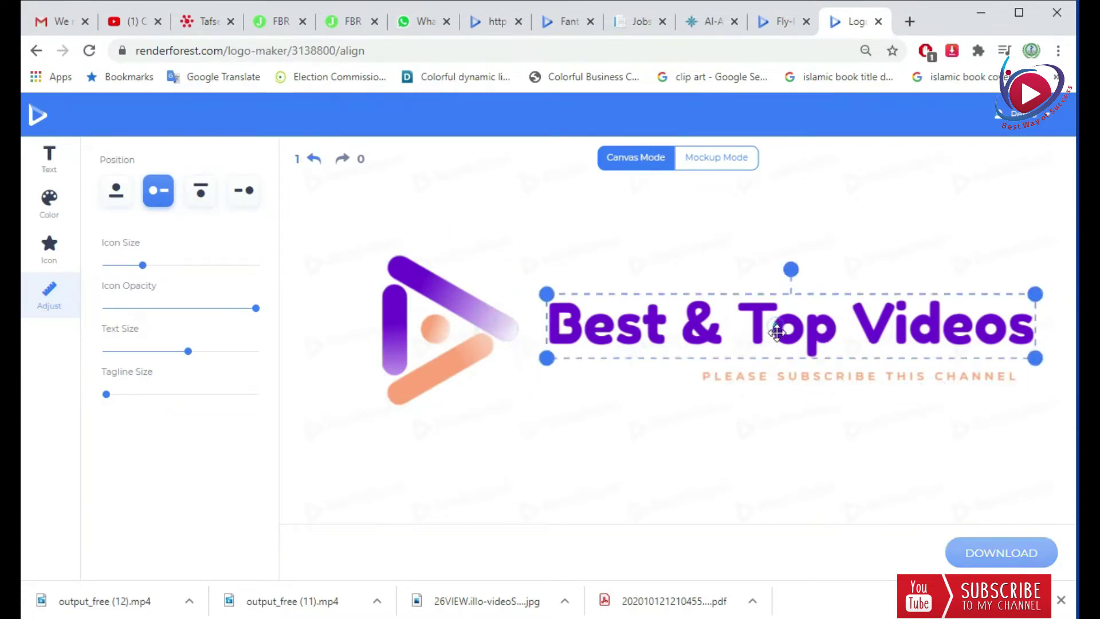
drag(781, 327, 693, 459)
drag(498, 331, 734, 265)
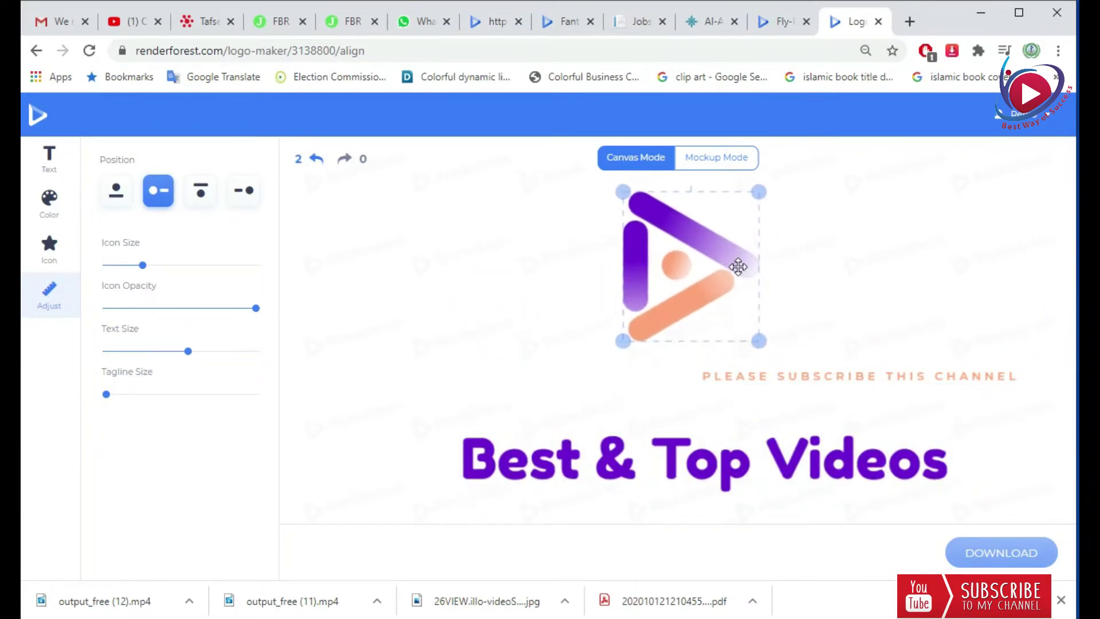
Step: Stack the "Best & Top Videos" title directly under the icon with the tagline beneath it, and centre the icon above the title
click(786, 452)
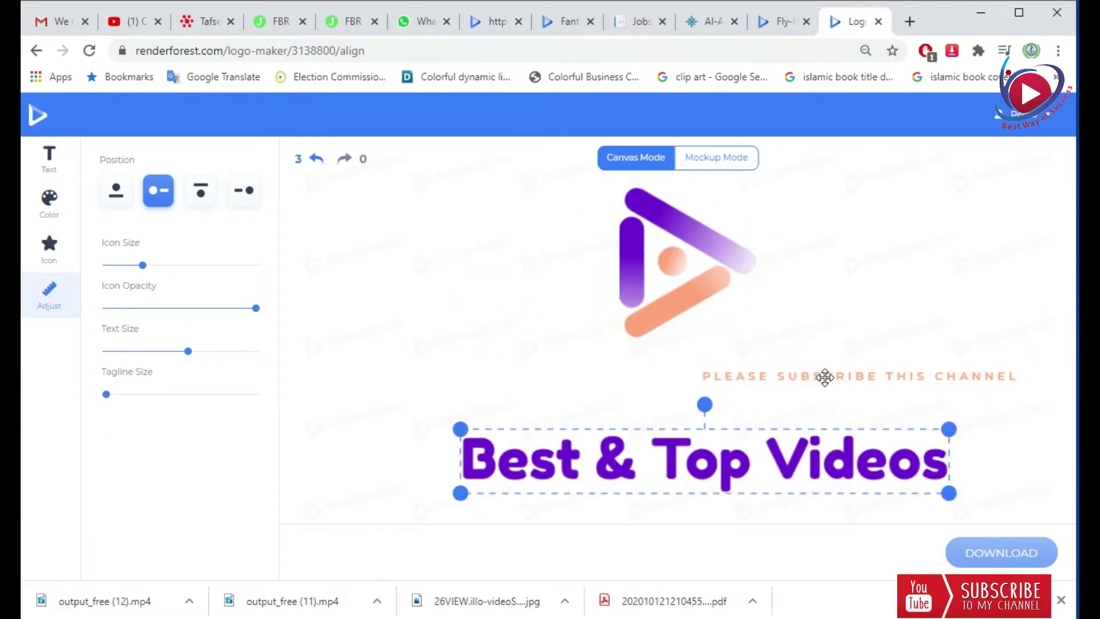
click(830, 375)
drag(832, 376, 828, 392)
click(785, 448)
drag(786, 448, 779, 370)
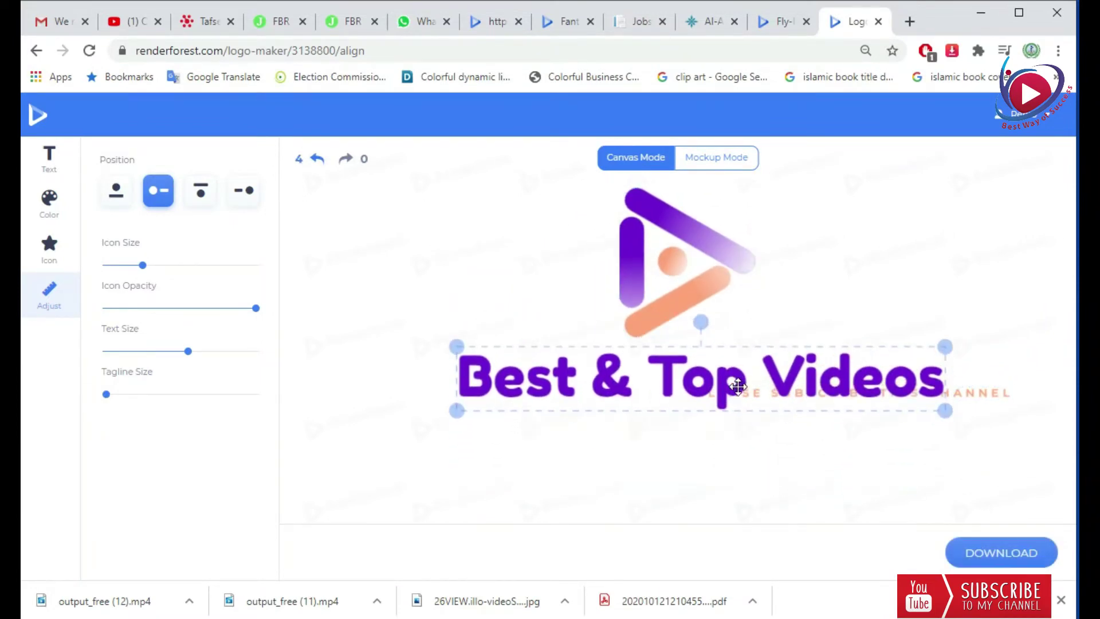
drag(975, 390, 905, 417)
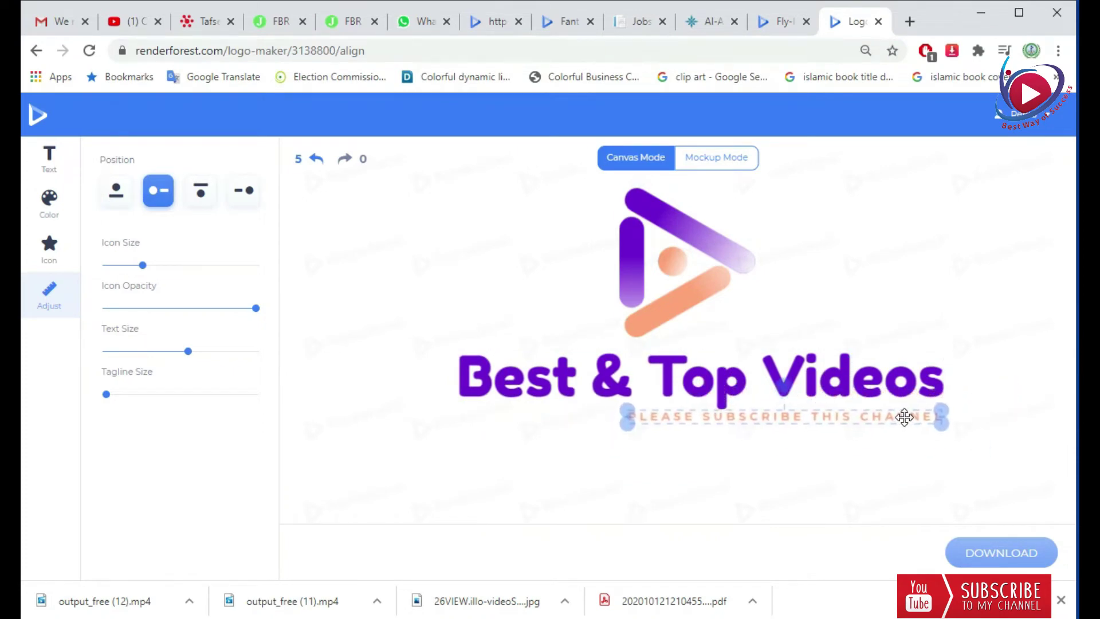
click(724, 248)
drag(724, 248, 758, 253)
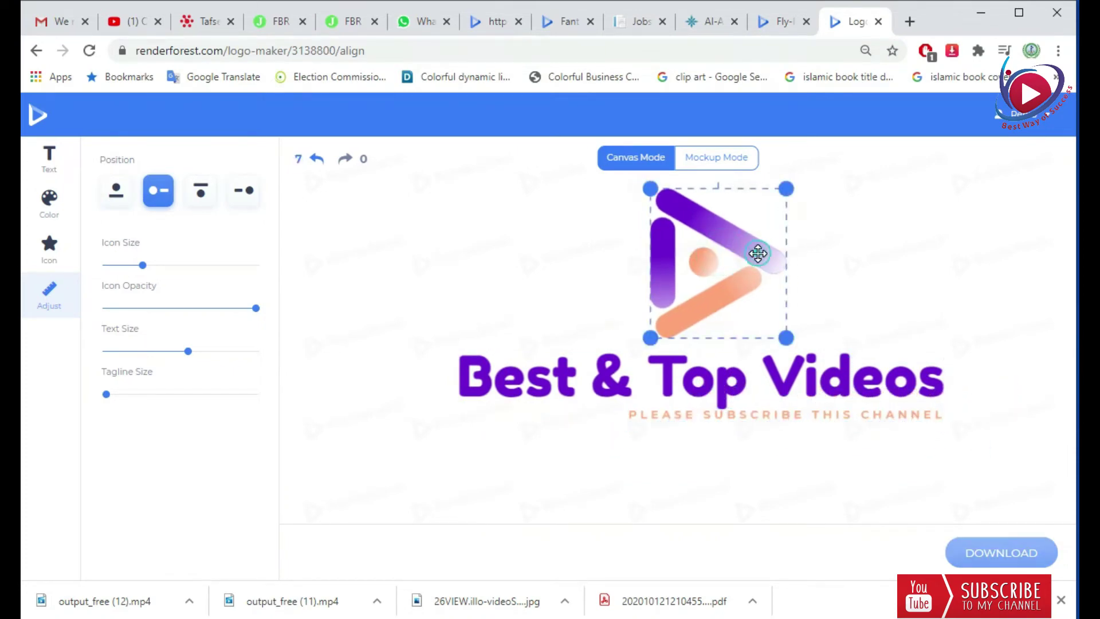
Step: Enlarge the icon slightly, lower its opacity a little and reduce the text size of the title
mouse_move(147, 274)
mouse_down()
mouse_move(165, 274)
mouse_move(139, 275)
mouse_move(148, 275)
mouse_up()
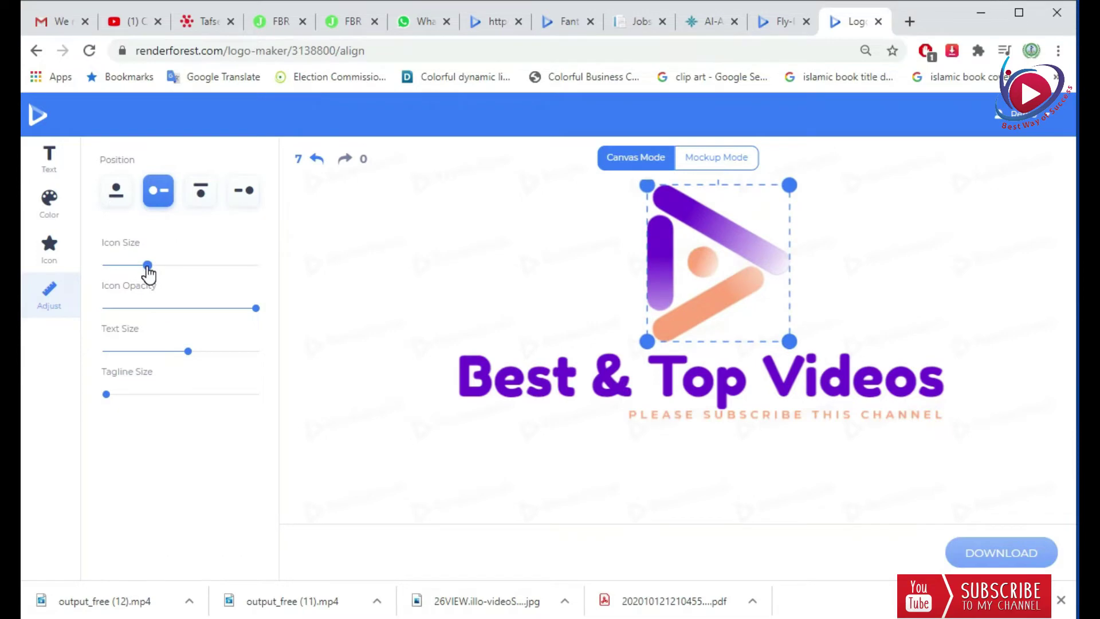
drag(255, 308, 230, 308)
click(549, 373)
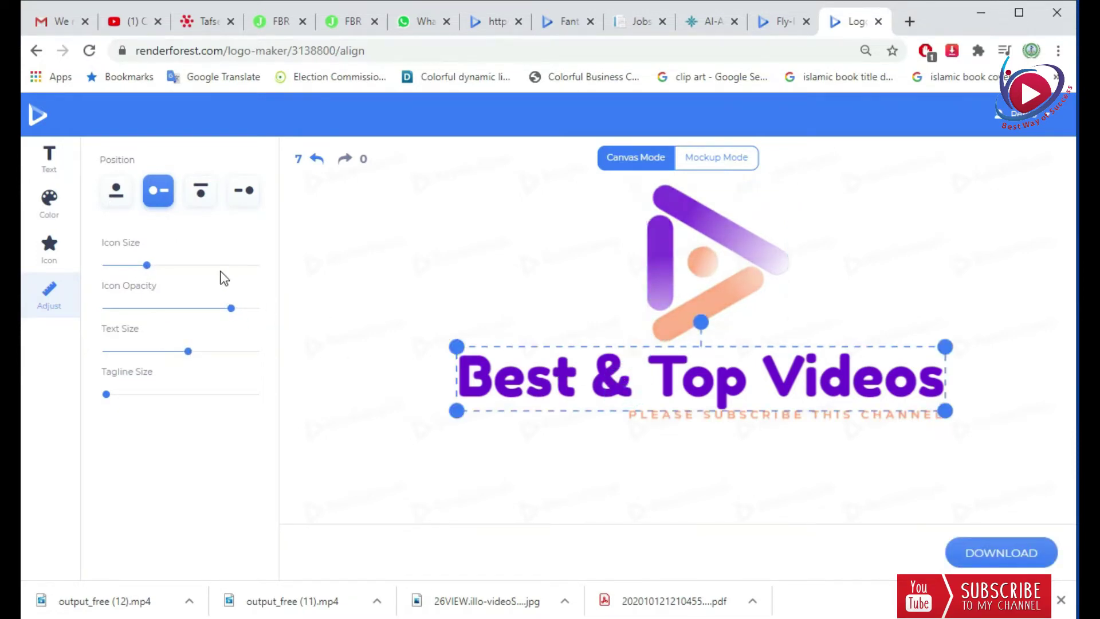
mouse_move(232, 309)
mouse_down()
mouse_move(182, 308)
mouse_move(238, 315)
mouse_up()
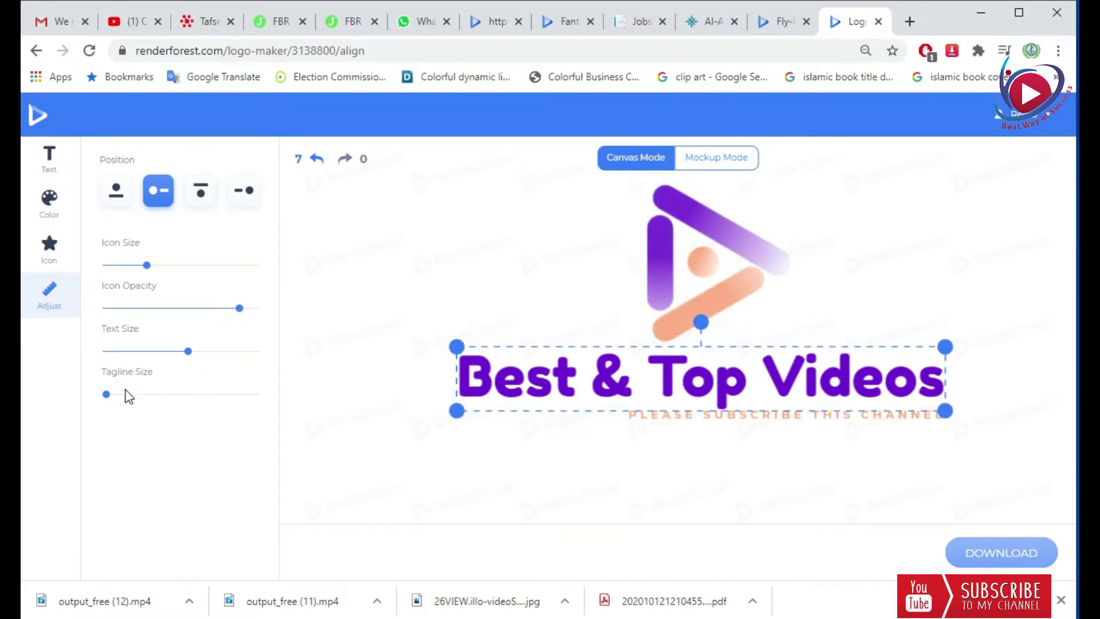
drag(188, 351, 168, 361)
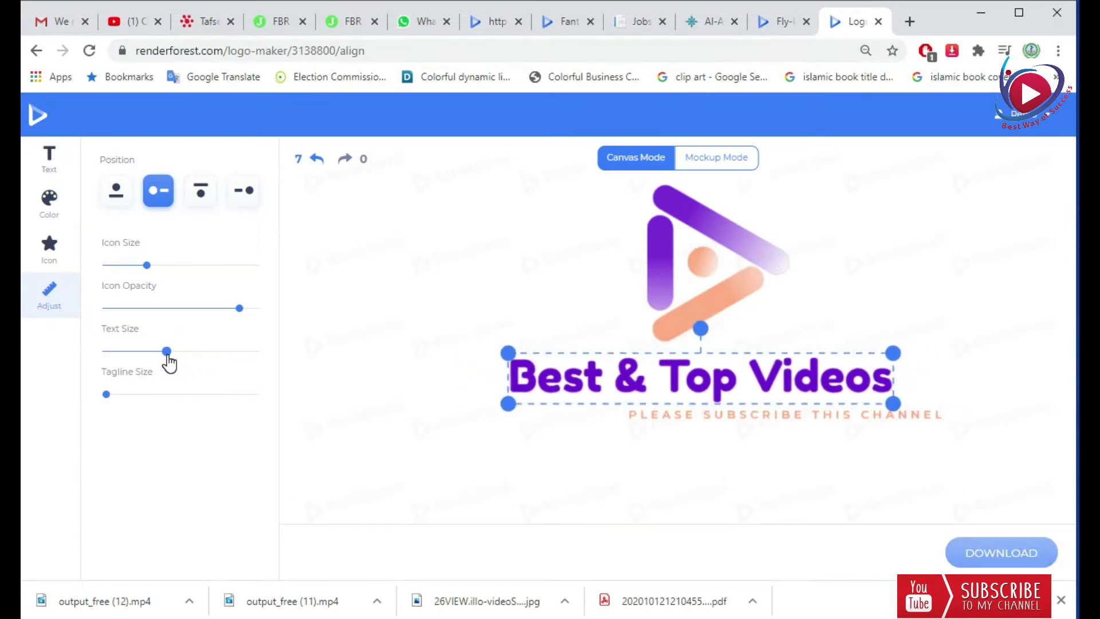
Step: Centre the "Please subscribe this channel" tagline under the title and deselect it
click(732, 413)
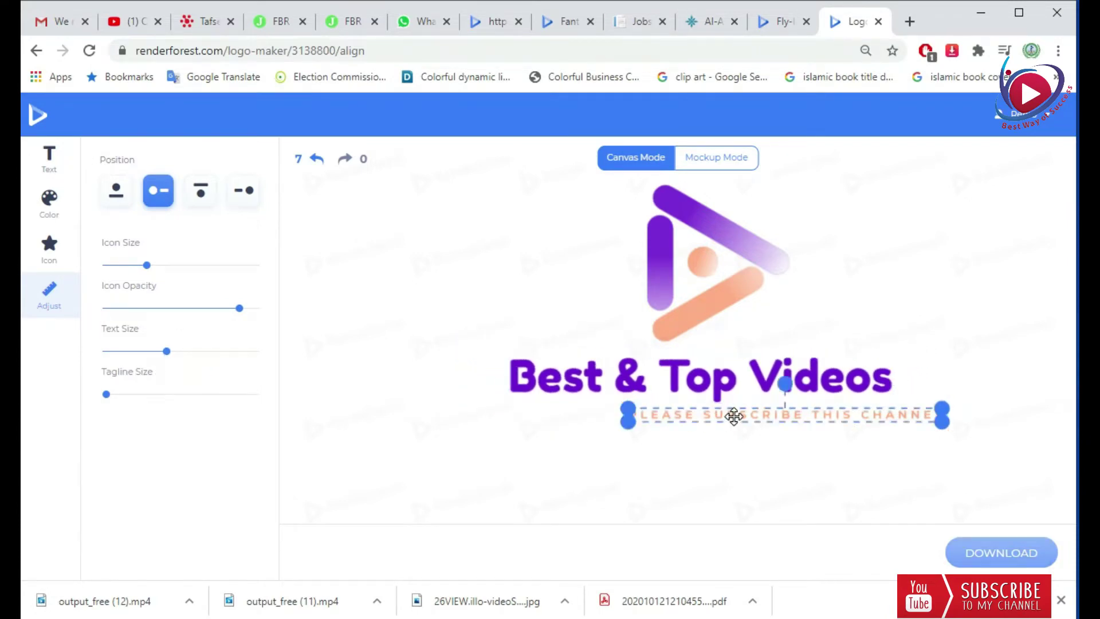
drag(731, 413, 650, 411)
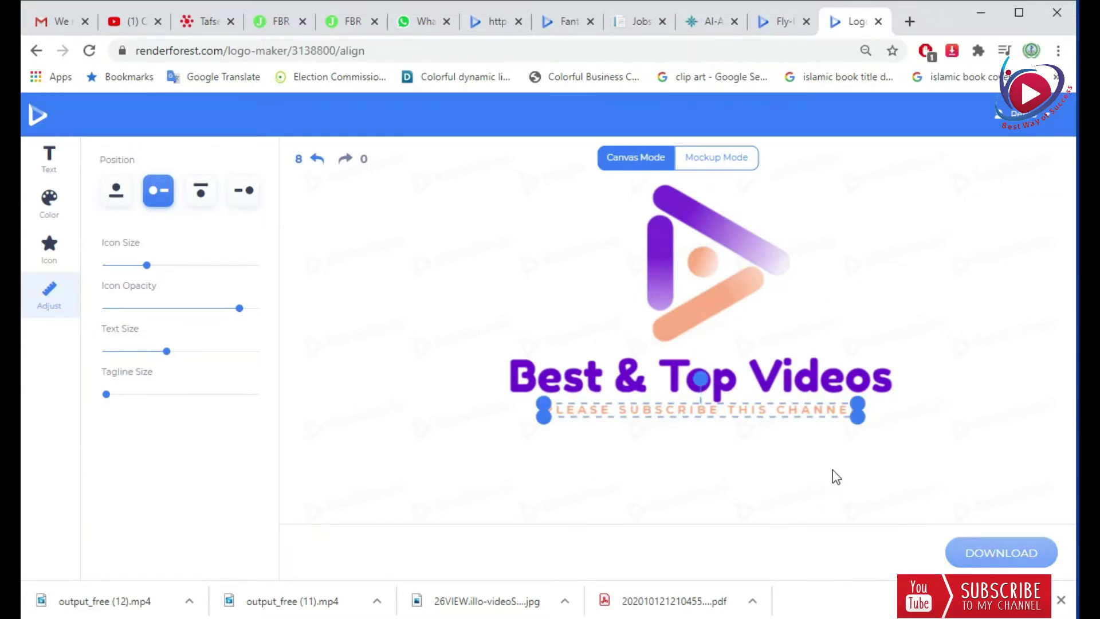
click(786, 467)
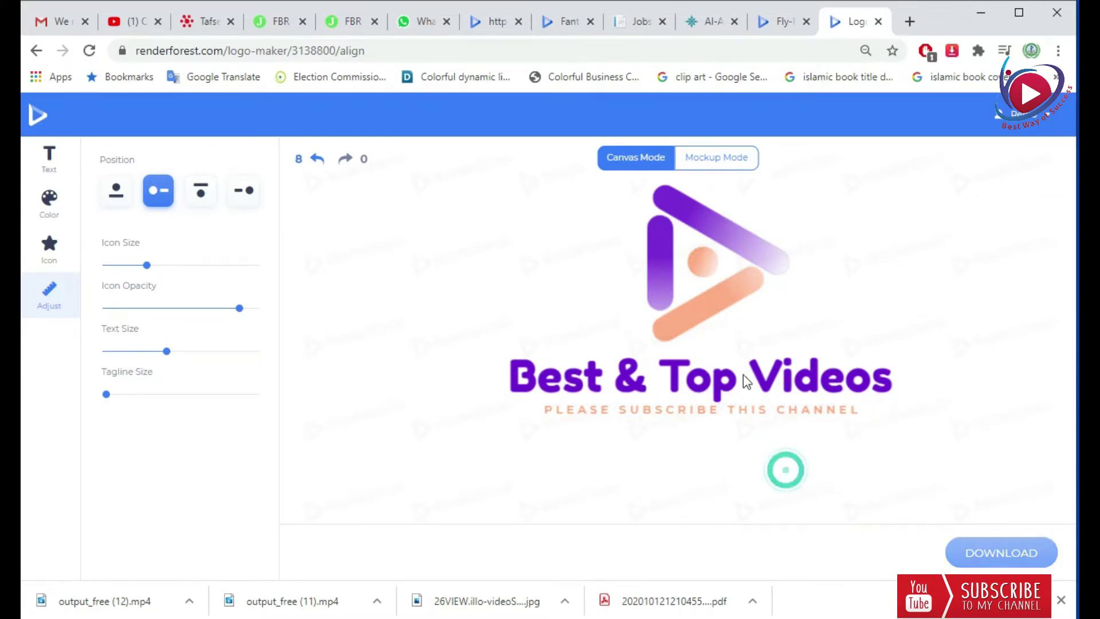
Step: Download the finished logo with the Free option as a low quality PNG
click(993, 554)
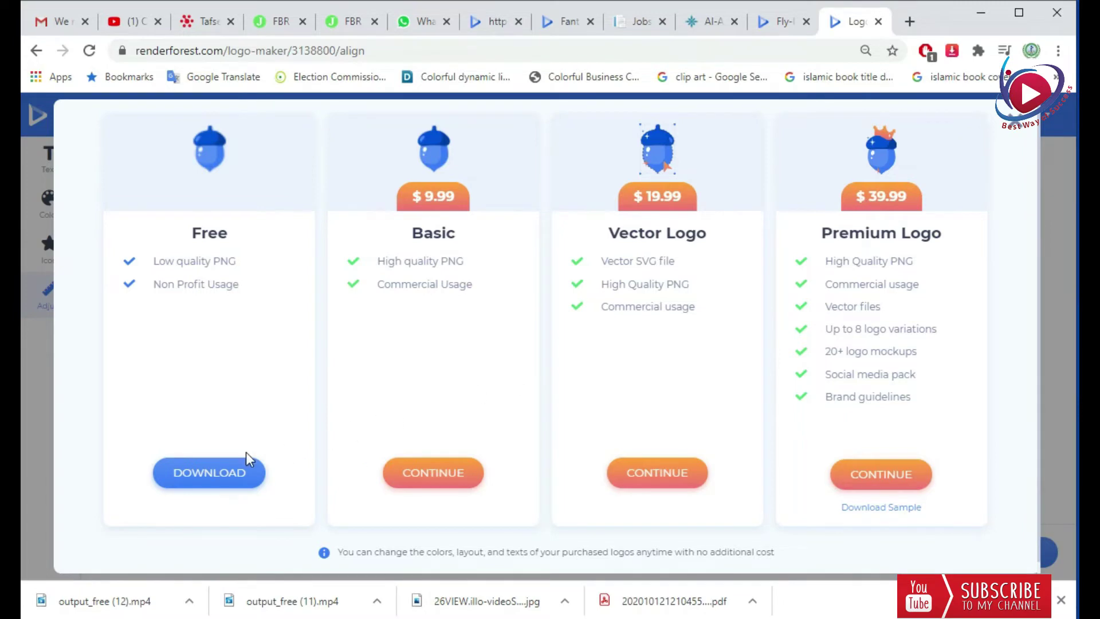
click(198, 472)
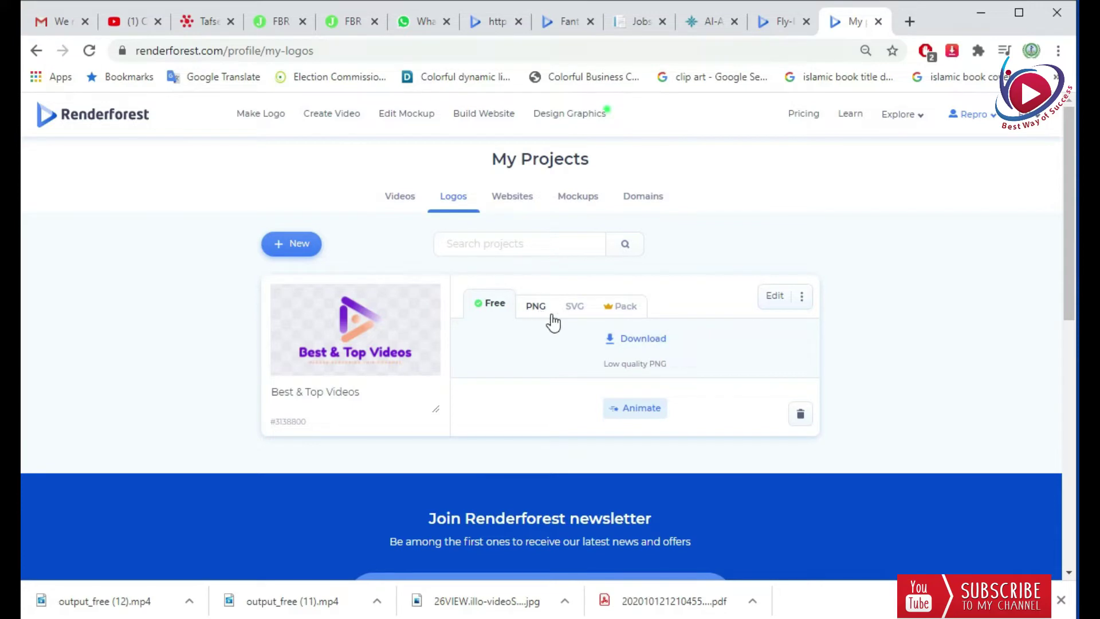
click(644, 340)
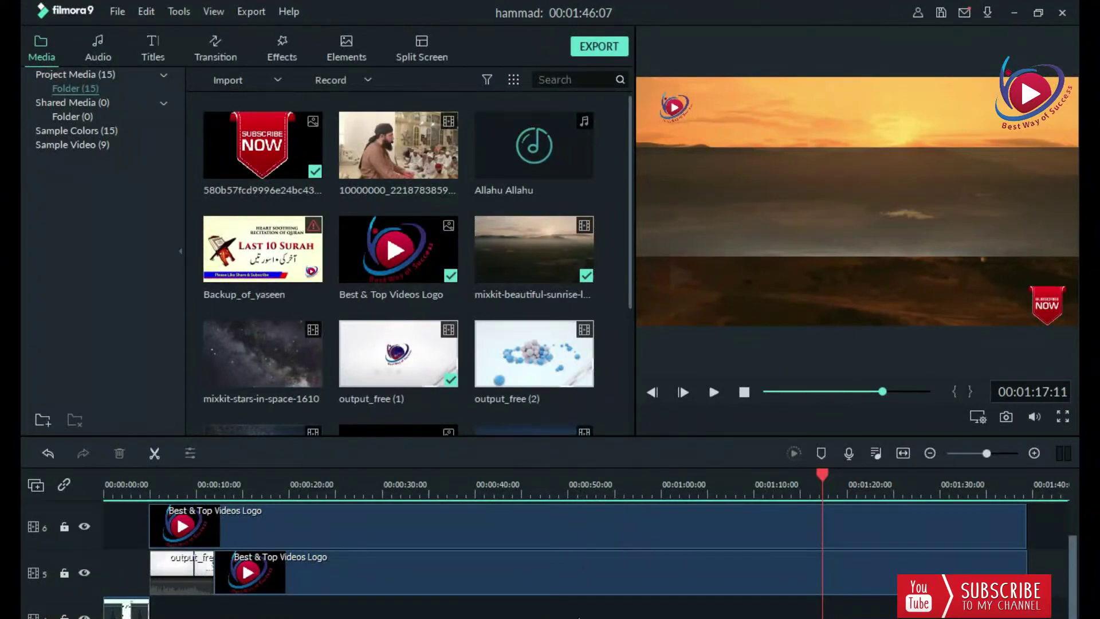
Step: Switch to Filmora9, restore its window and resize it so the browser's downloaded files stay accessible below it
double_click(842, 15)
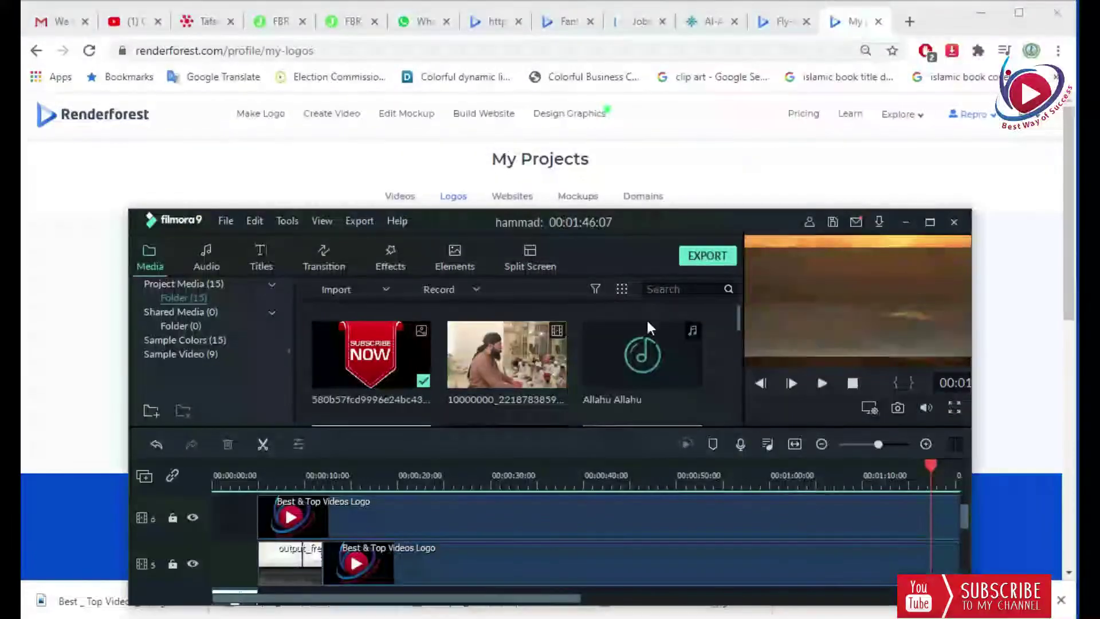
drag(678, 221, 577, 15)
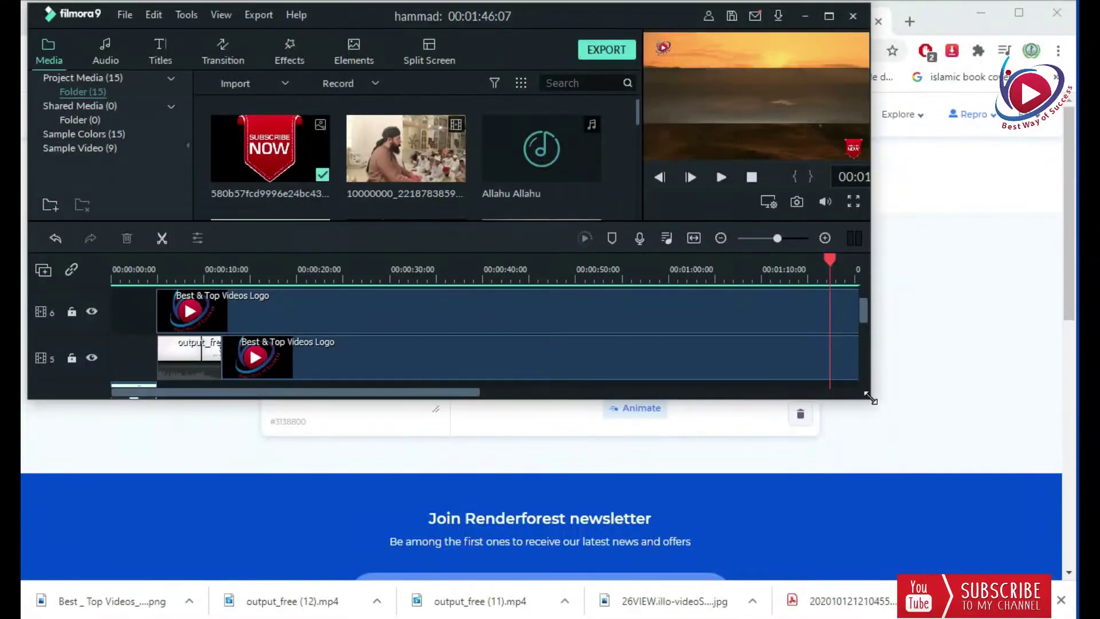
drag(870, 398, 1028, 572)
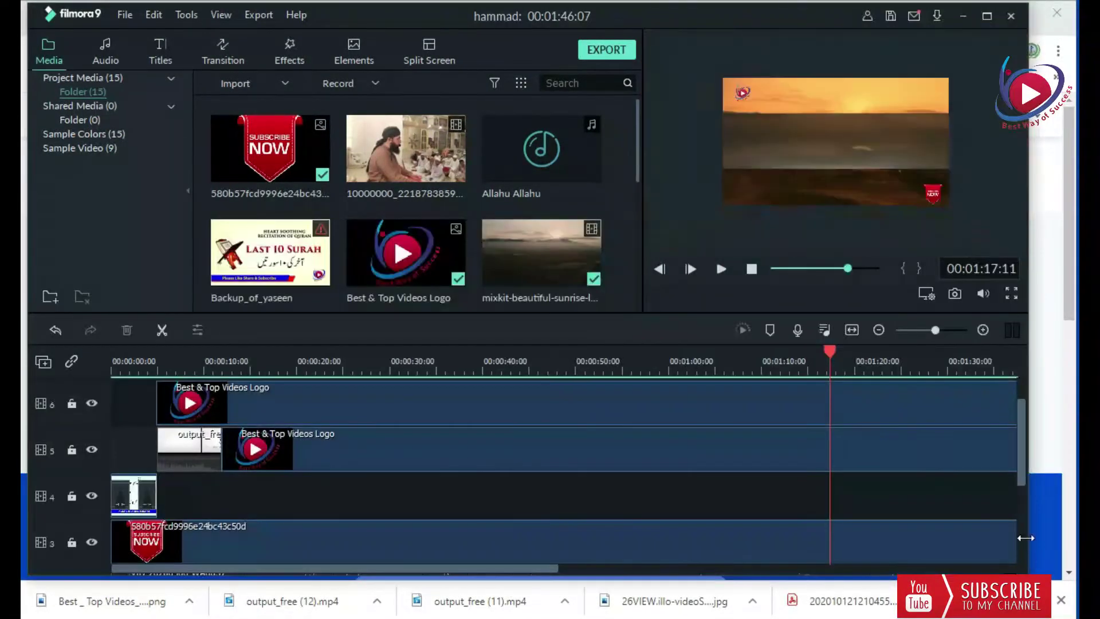
drag(1028, 299, 1072, 298)
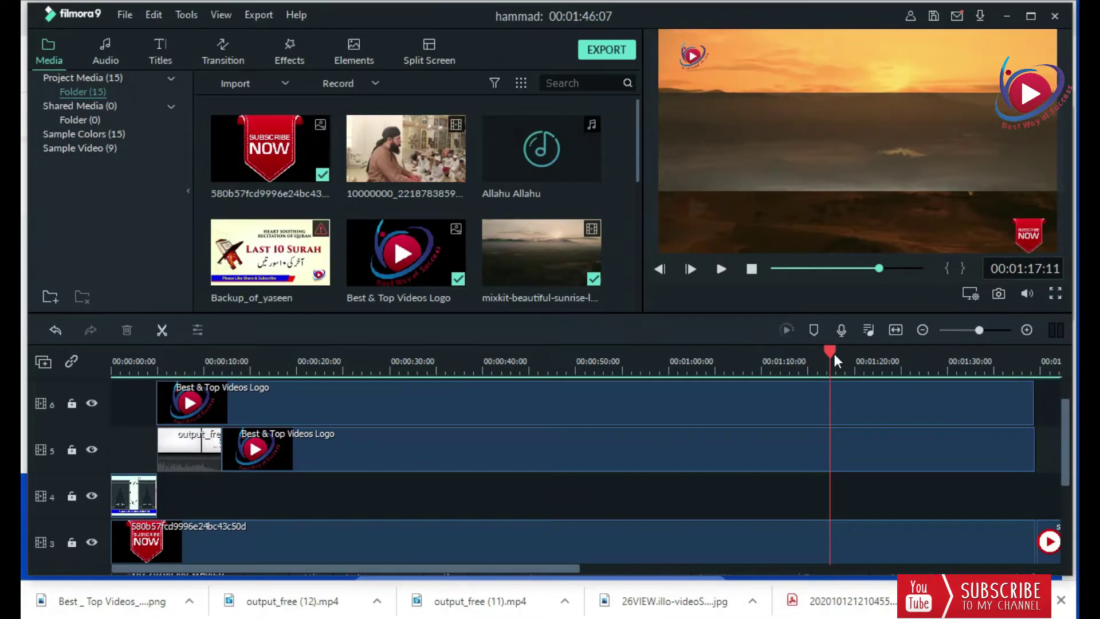
Step: Insert the downloaded "Best & Top Videos" logo PNG into the opening clip on track 4 at 00:00:02:14
drag(832, 353, 167, 358)
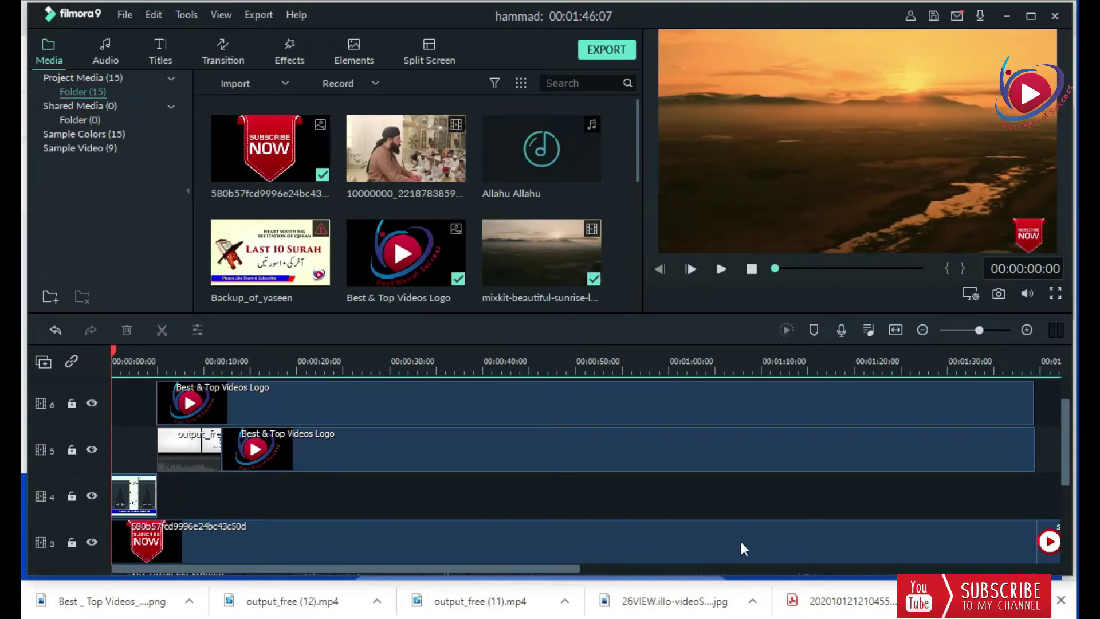
drag(1066, 421, 1057, 475)
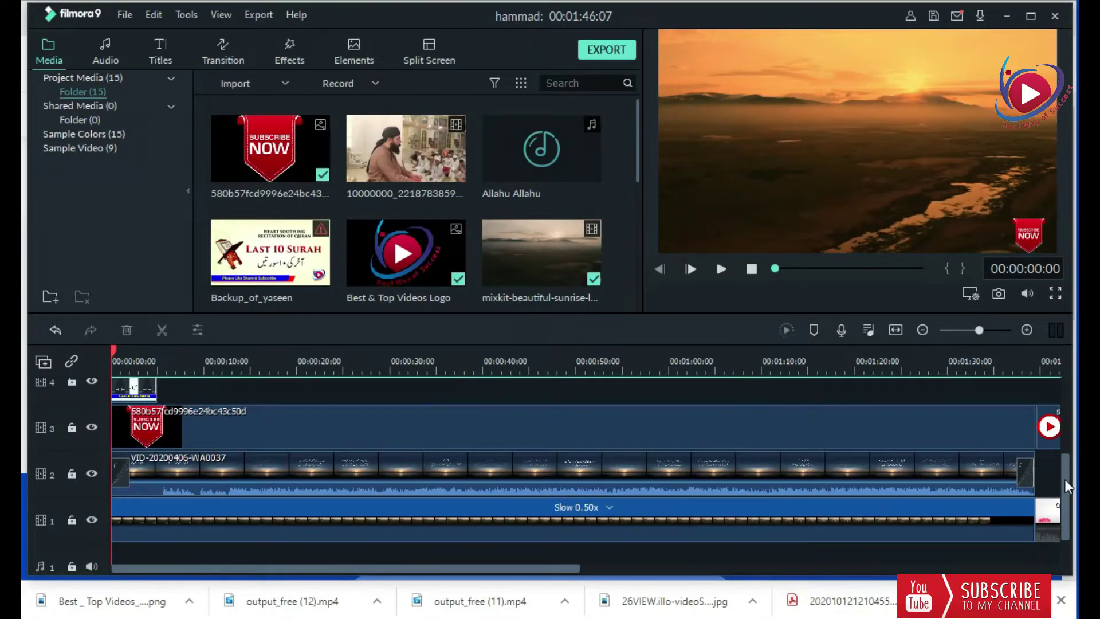
drag(1066, 487, 1069, 452)
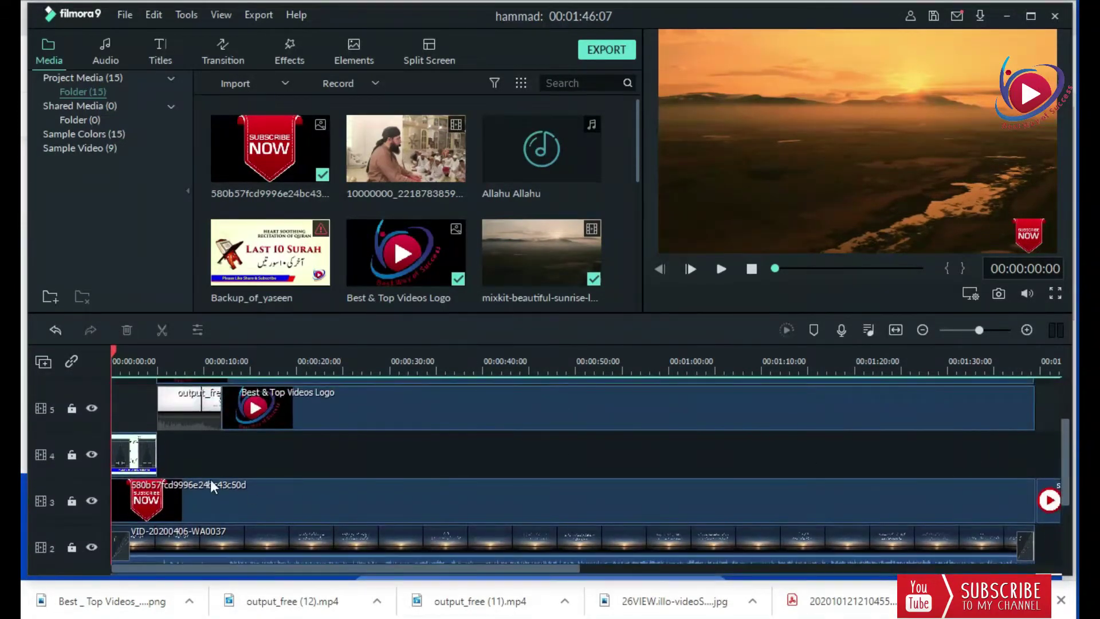
click(133, 456)
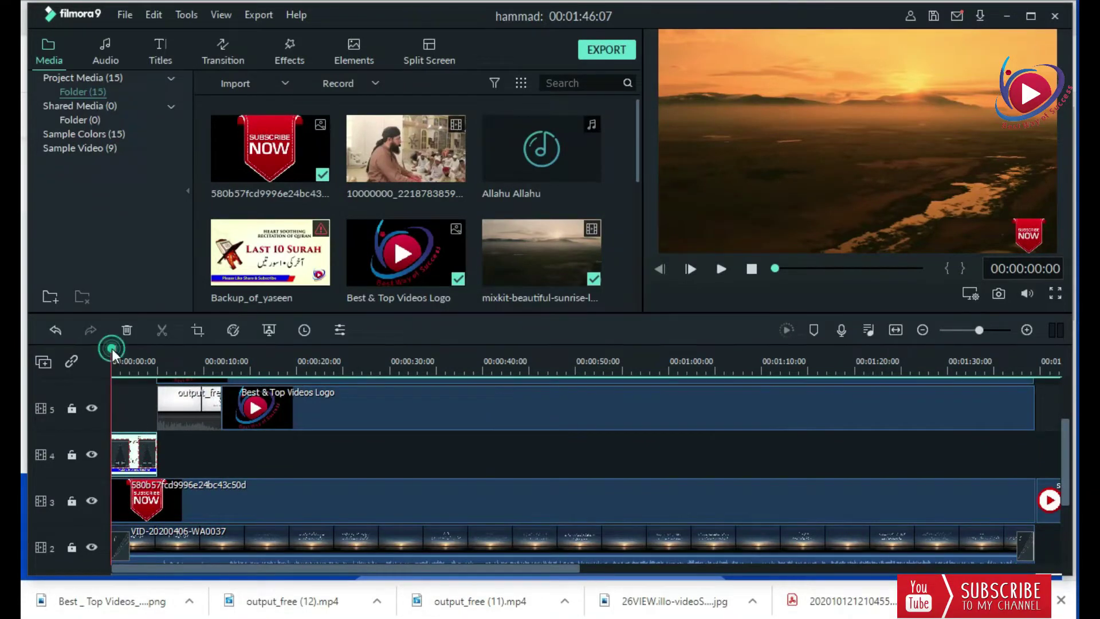
drag(112, 348, 136, 356)
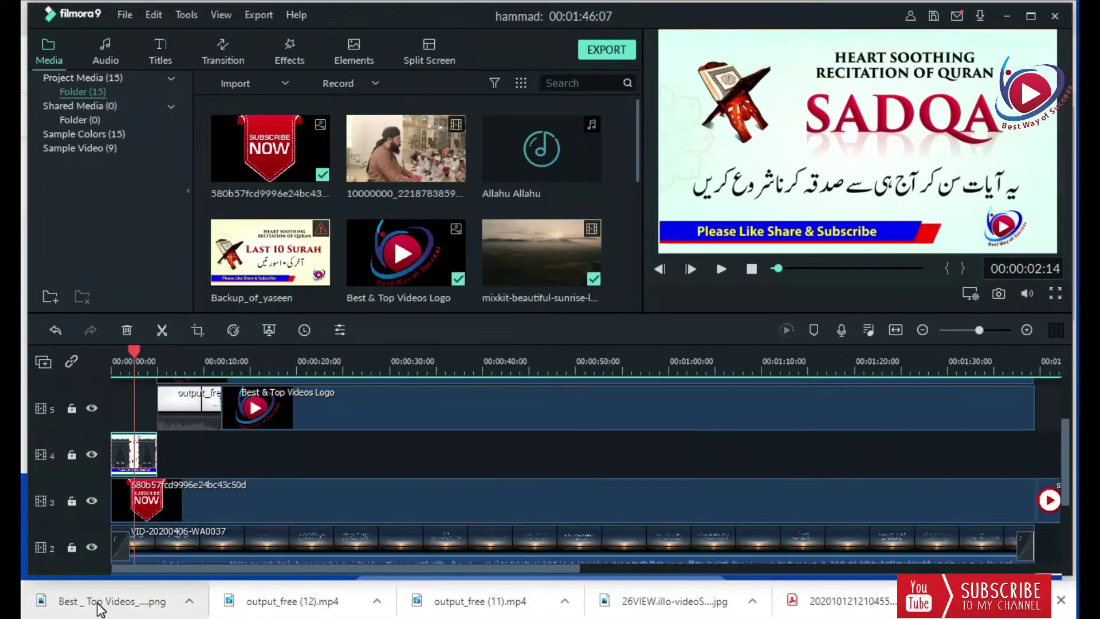
drag(100, 608, 593, 452)
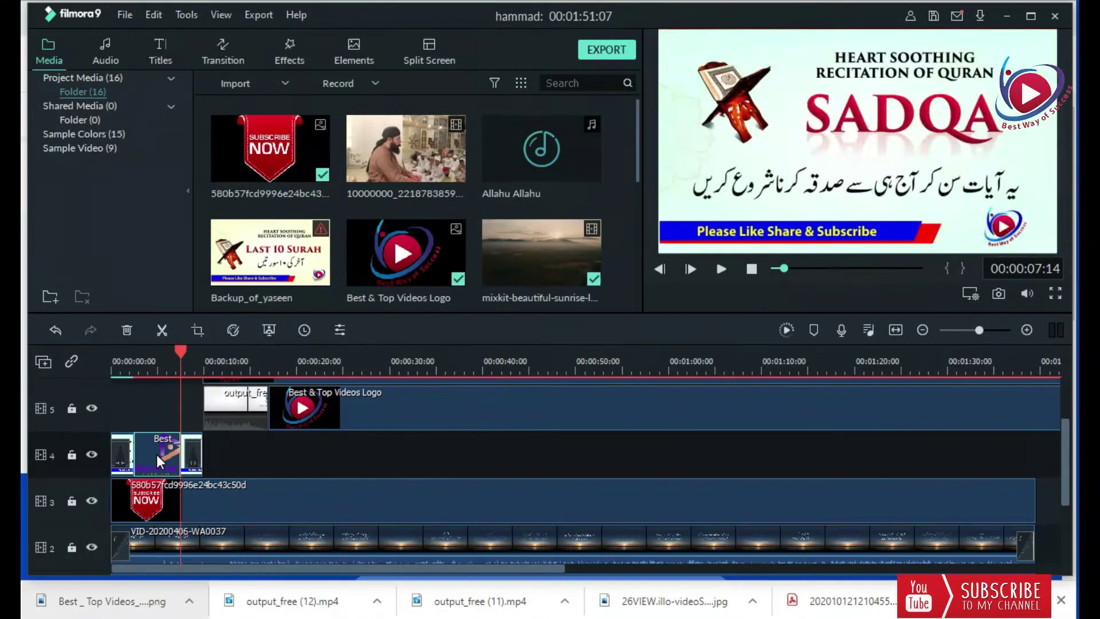
Step: At 00:00:03:20, scale the logo overlay down to 19.54% and place it near the lower-left corner of the video frame
drag(180, 350, 147, 352)
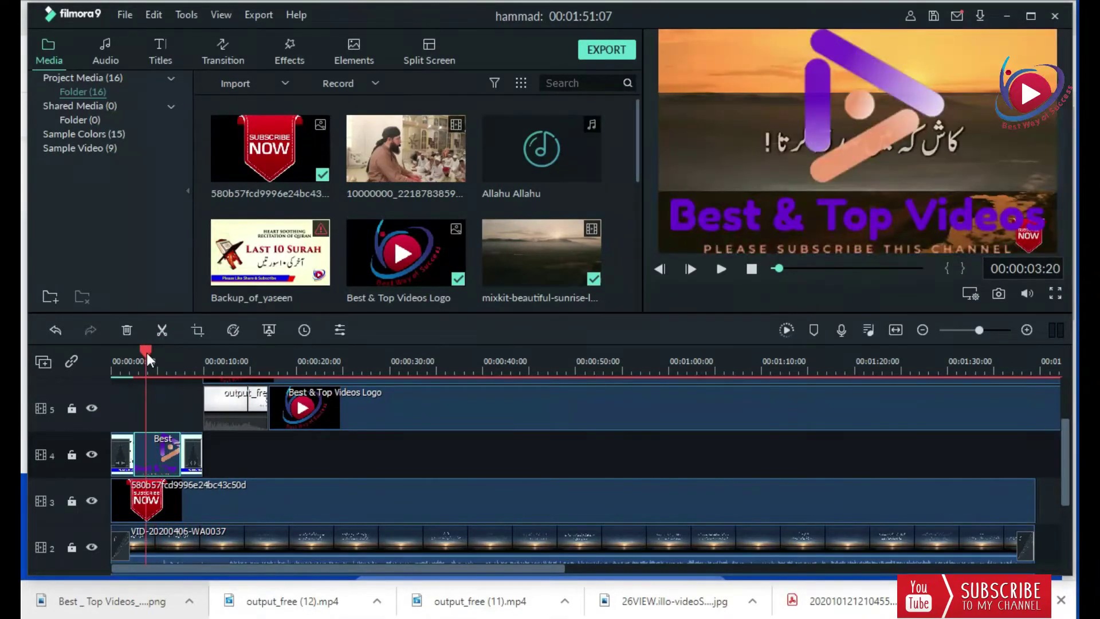
click(827, 215)
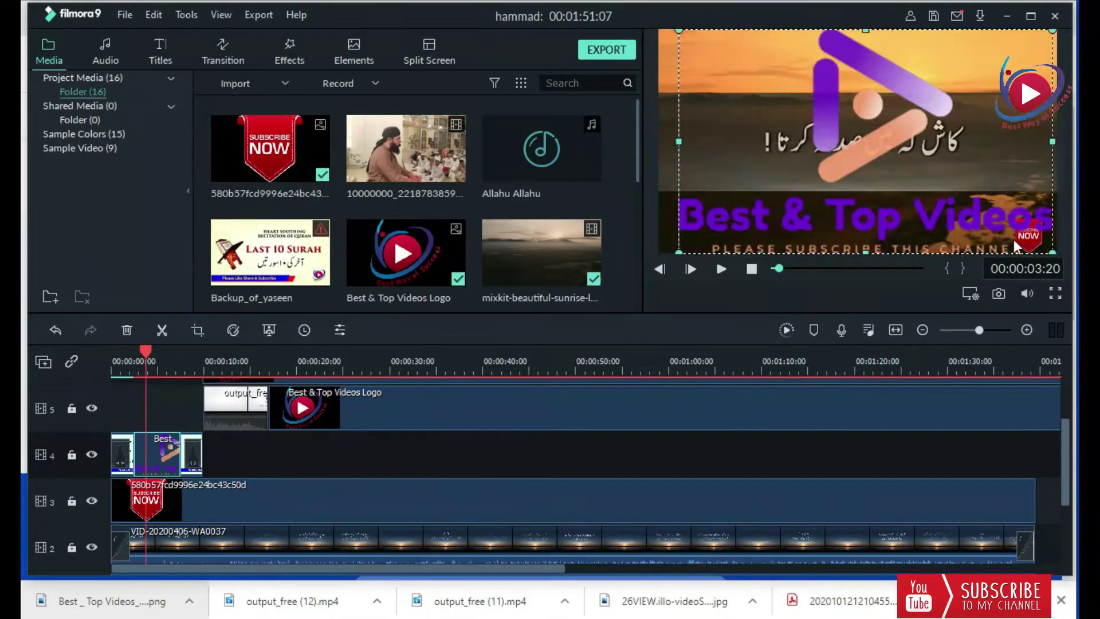
click(1053, 253)
double_click(912, 130)
drag(1019, 37, 721, 225)
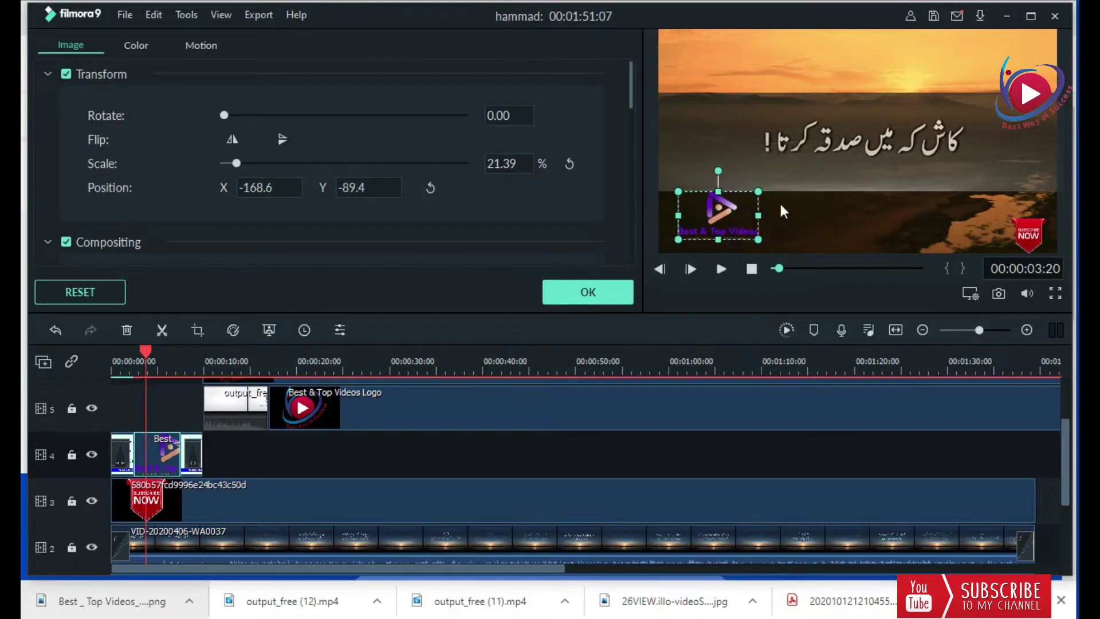
drag(760, 188, 743, 194)
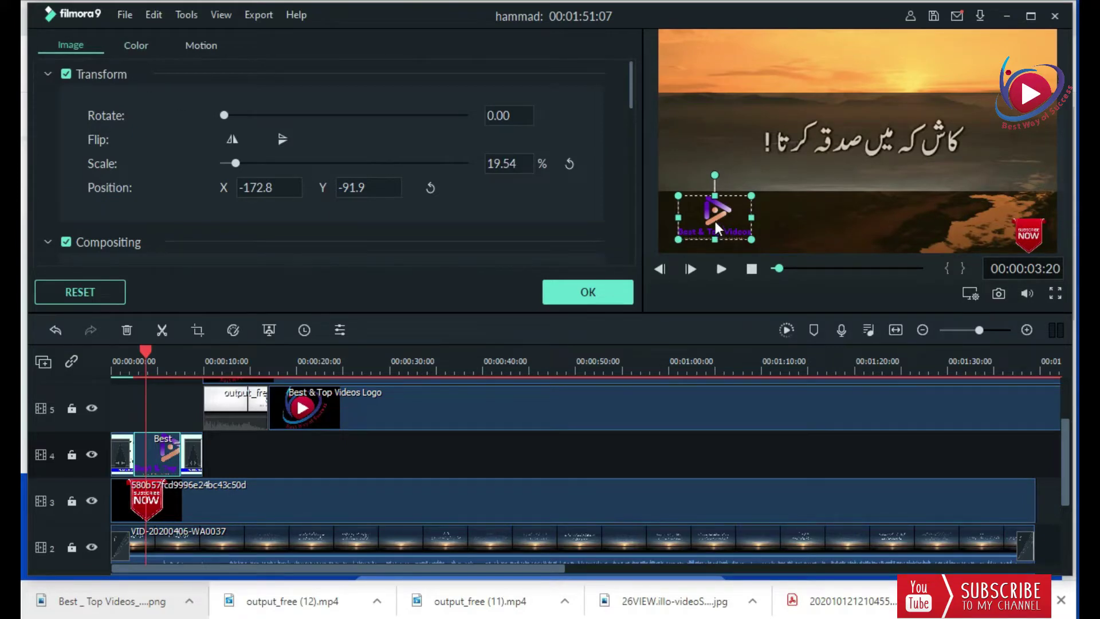
drag(720, 216, 682, 204)
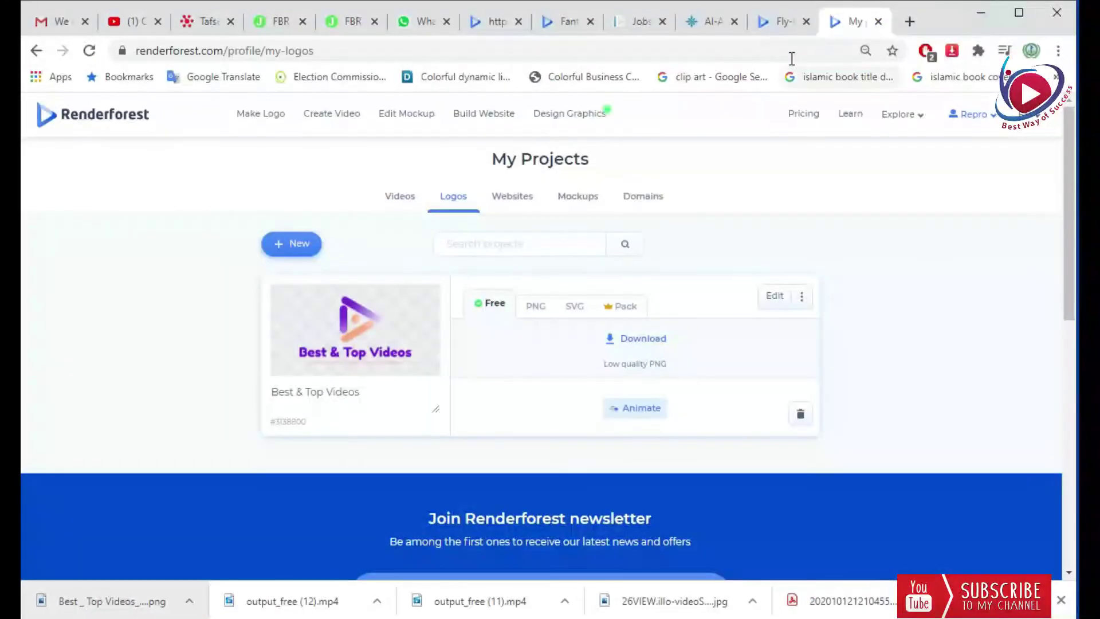
Step: Open the animation templates for the "Best & Top Videos" logo and look through the logo reveal previews
click(647, 420)
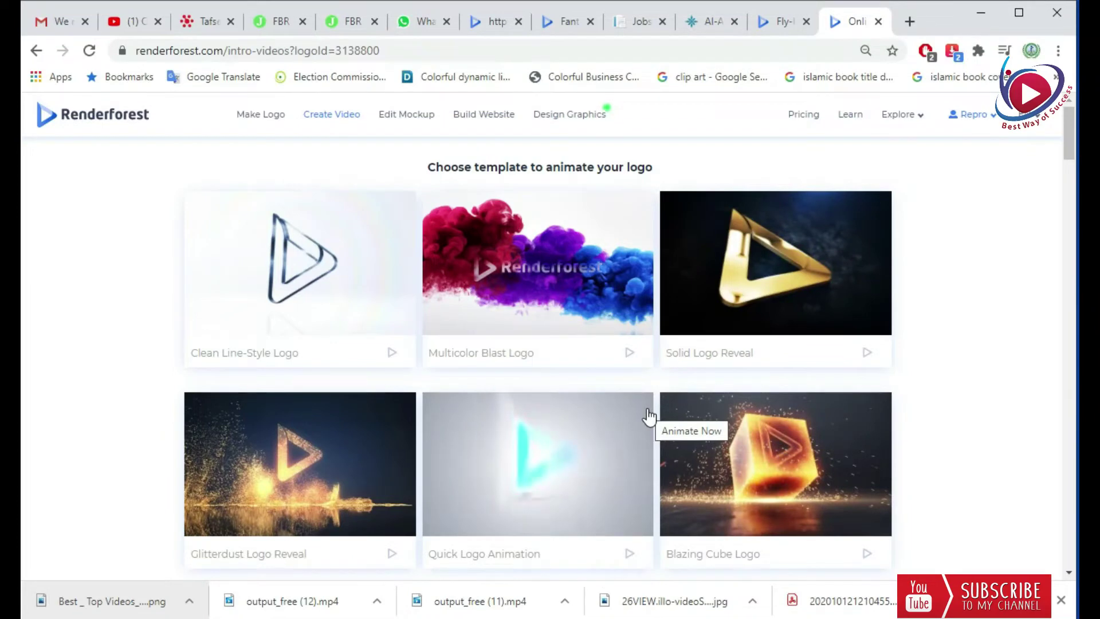
scroll(808, 330, down, 6)
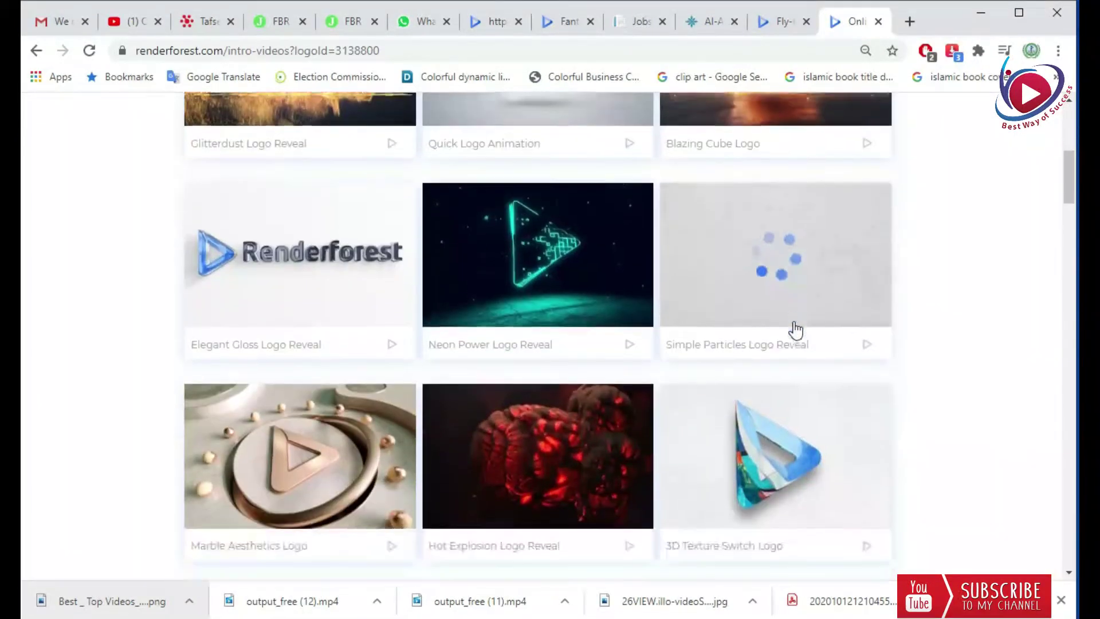
scroll(795, 331, down, 3)
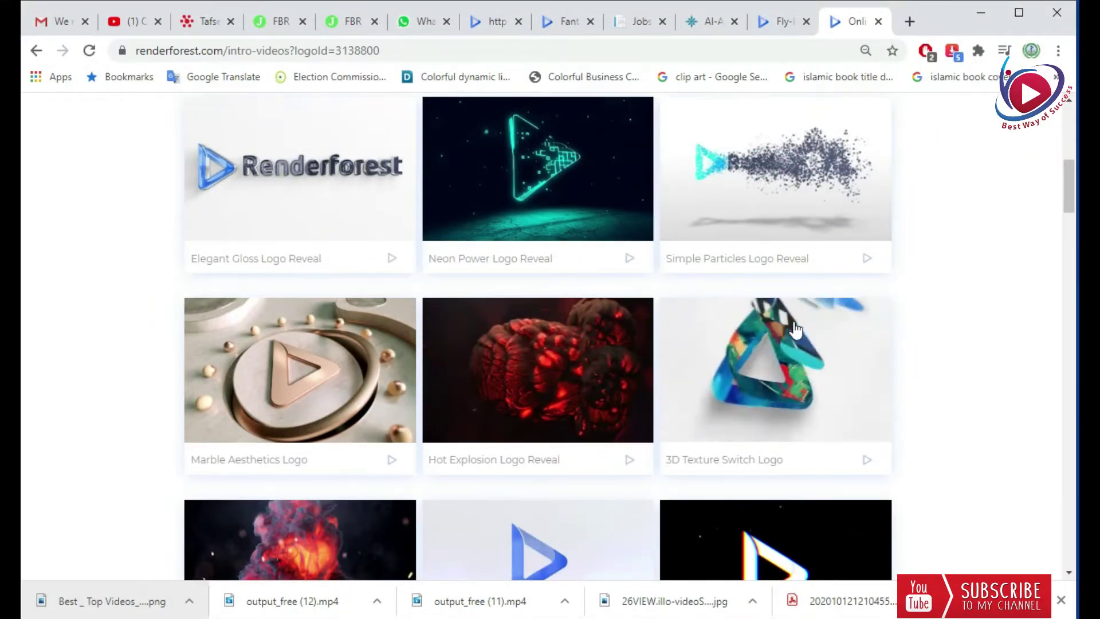
scroll(795, 330, down, 2)
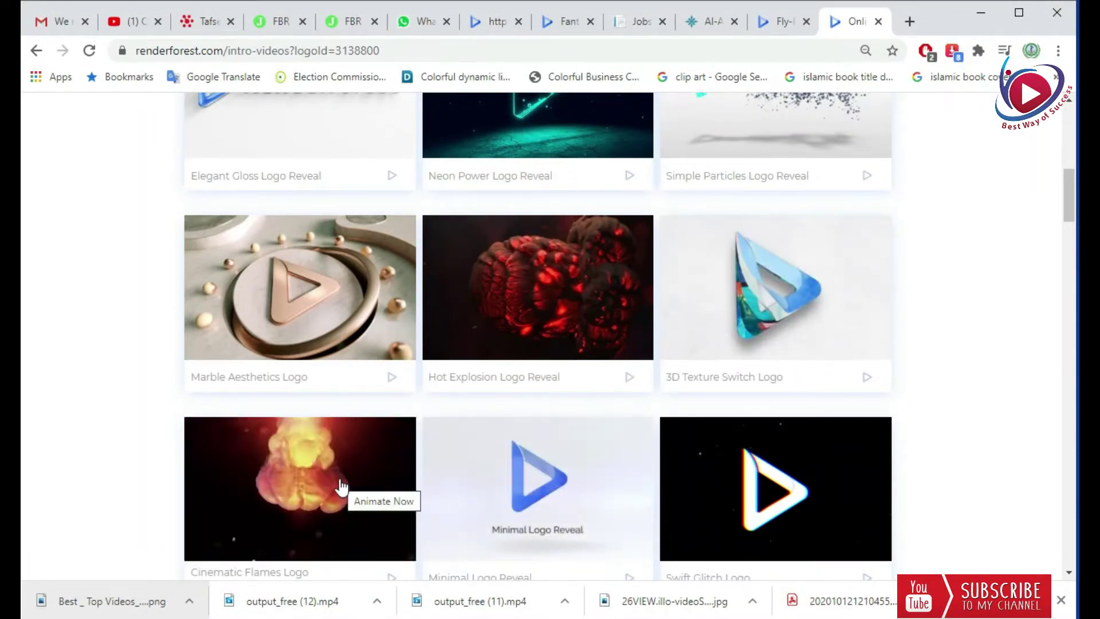
scroll(342, 487, down, 2)
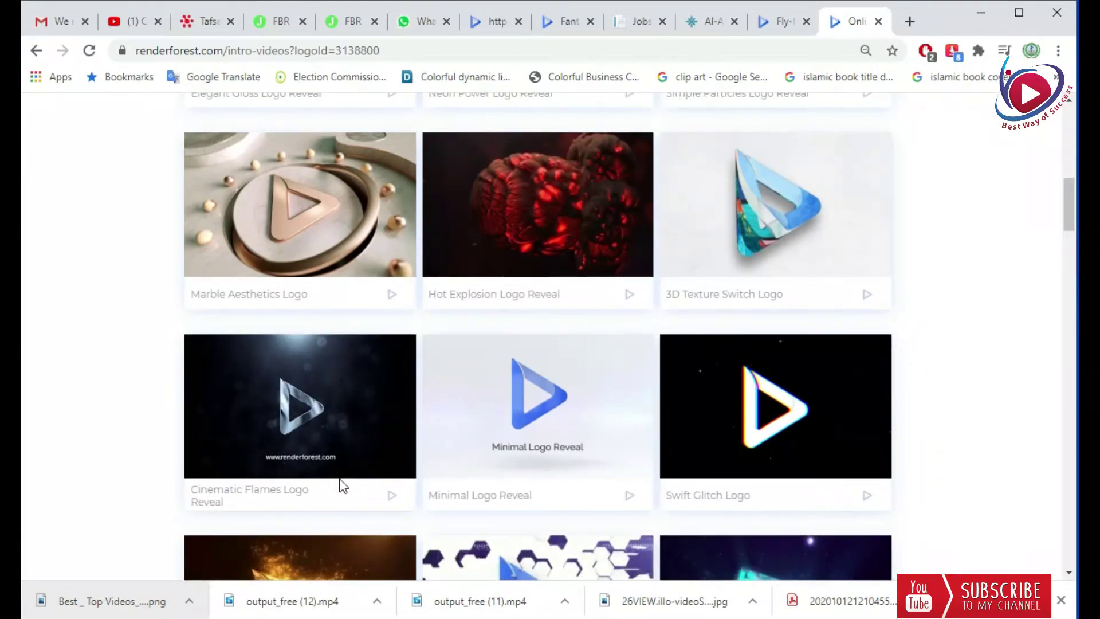
scroll(342, 486, down, 2)
scroll(342, 487, down, 1)
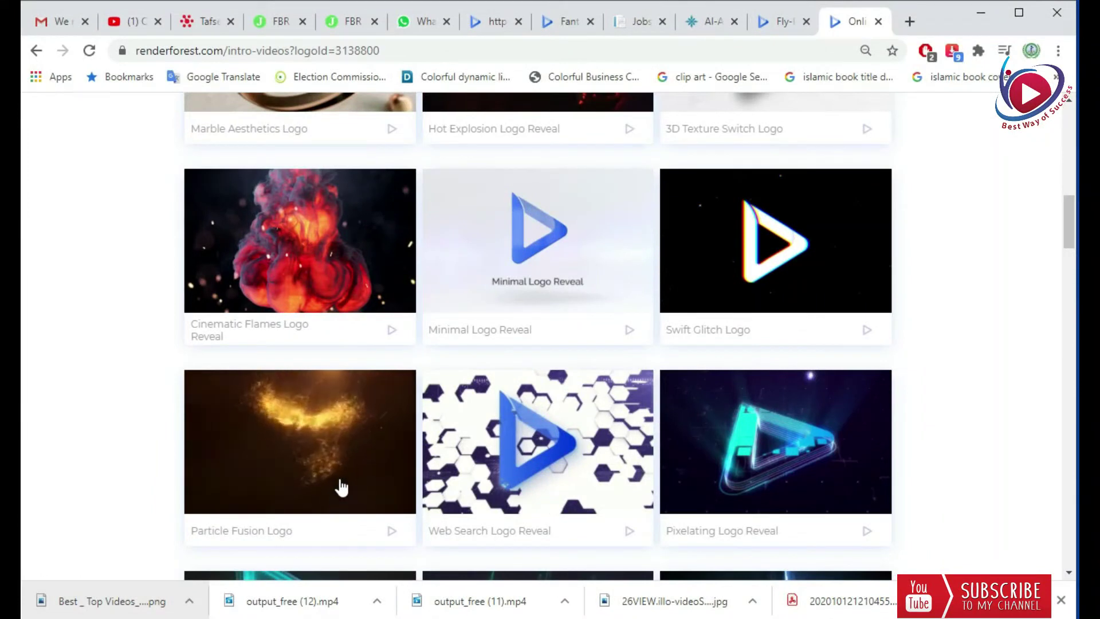
mouse_move(763, 468)
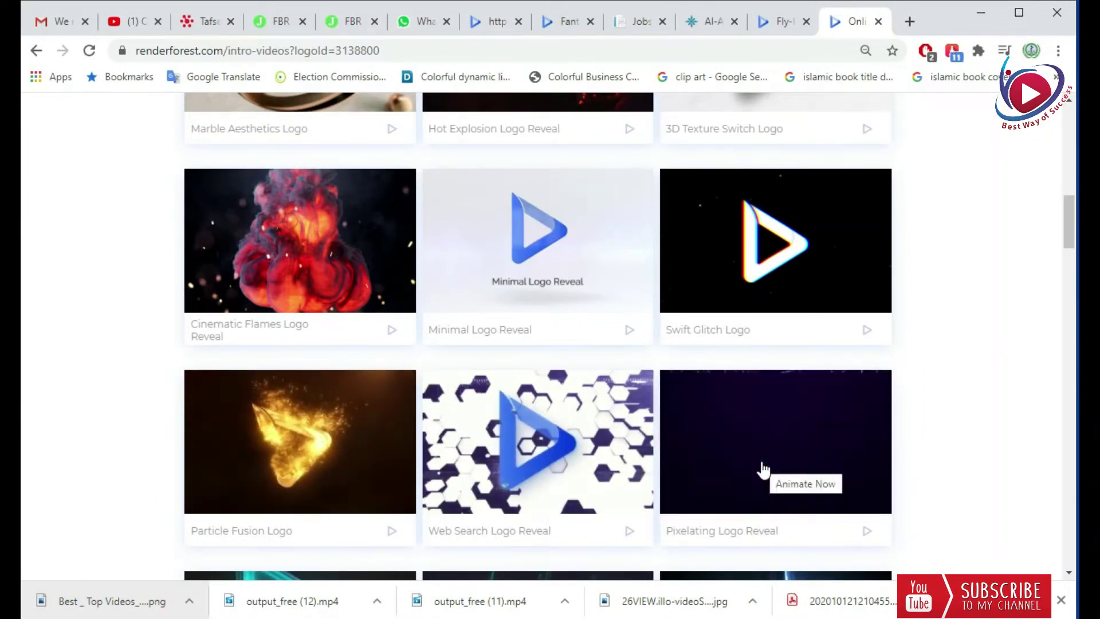
mouse_move(321, 266)
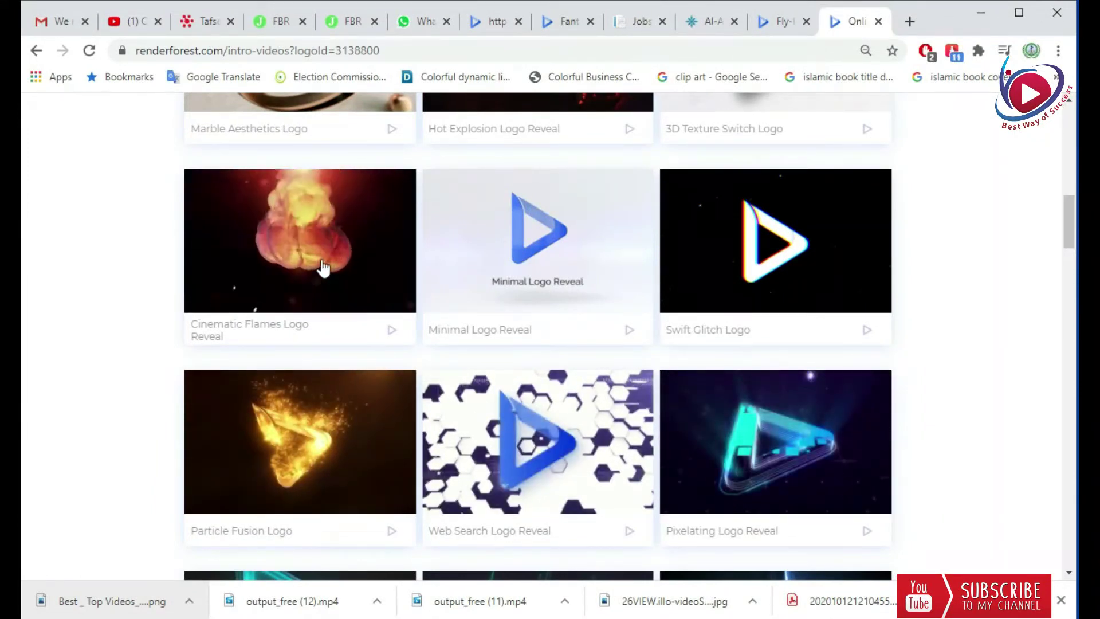
scroll(490, 401, down, 1)
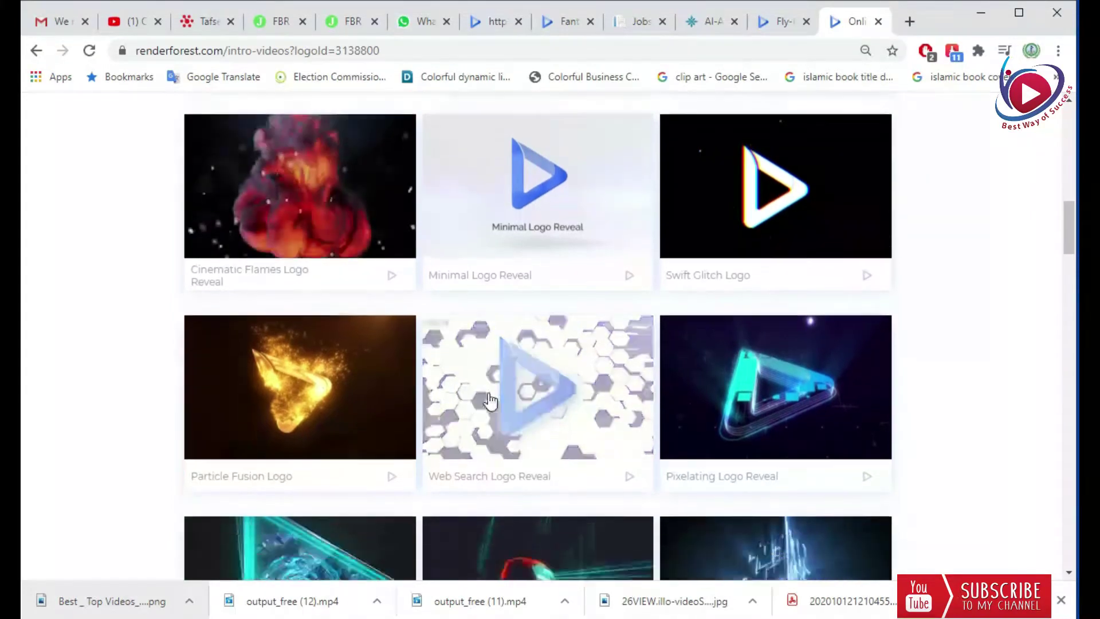
scroll(490, 399, down, 6)
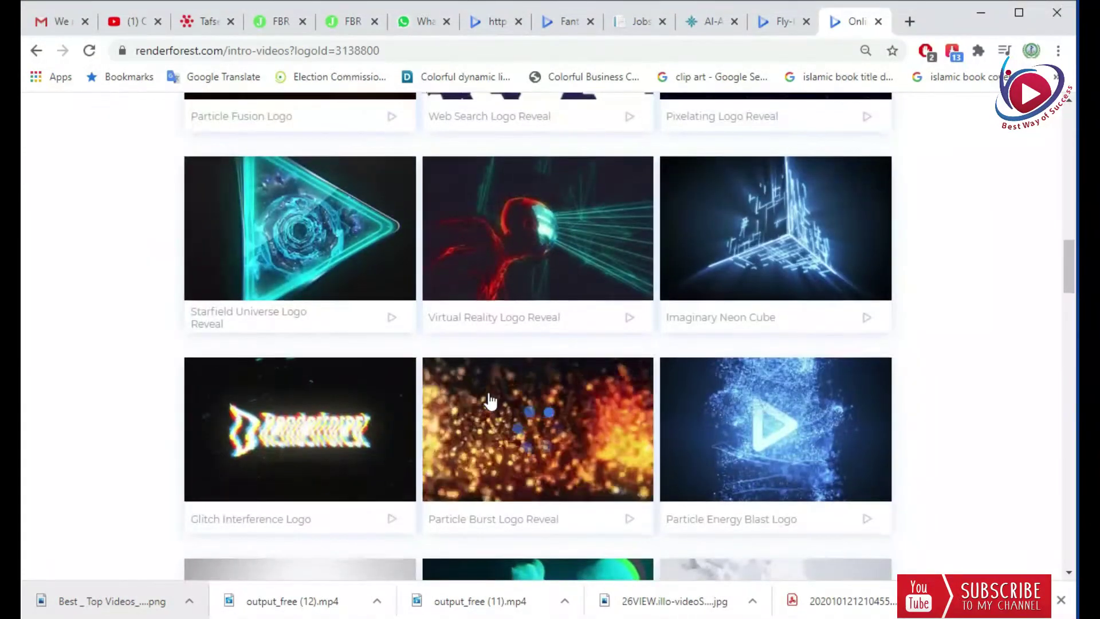
scroll(490, 400, down, 3)
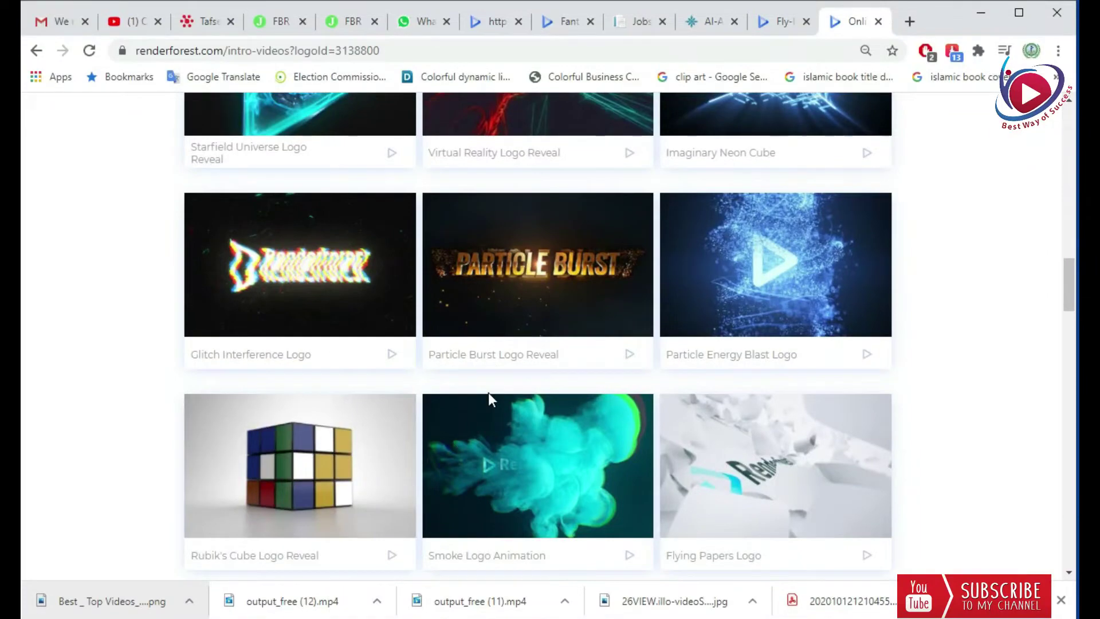
scroll(488, 395, up, 10)
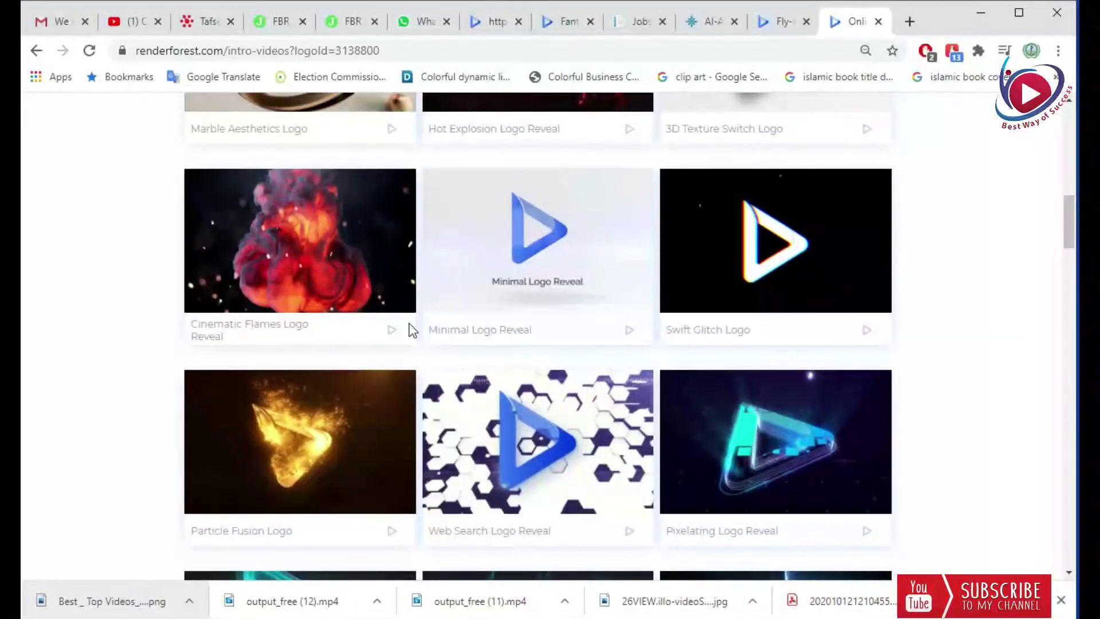
Step: Start animating the logo with the Cinematic Flames Logo Reveal template and check the options of its image placeholder
click(303, 239)
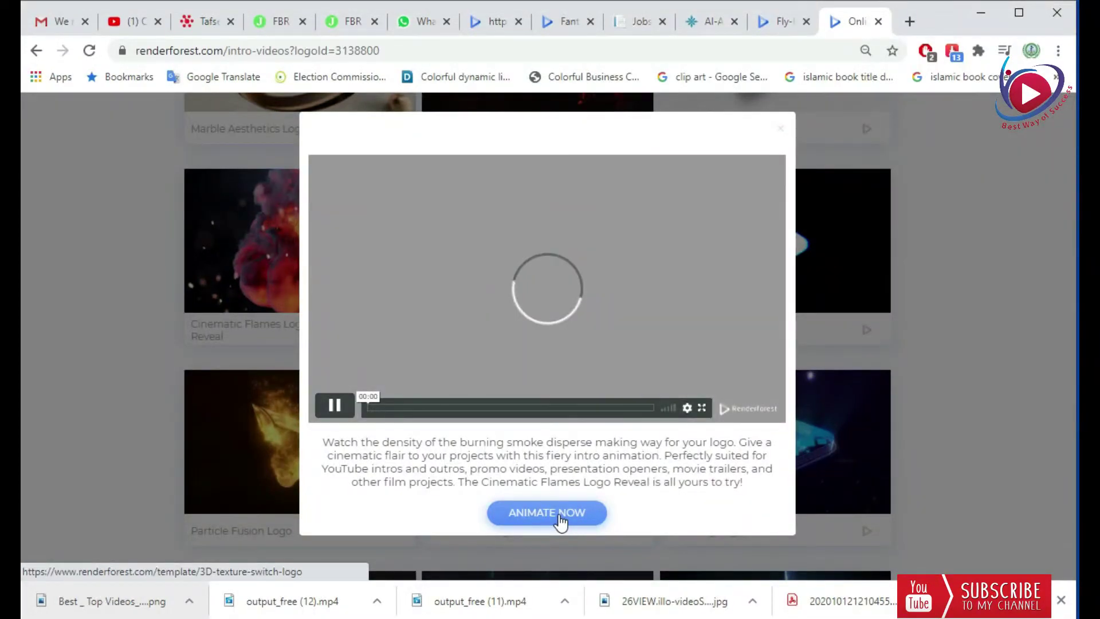
click(560, 515)
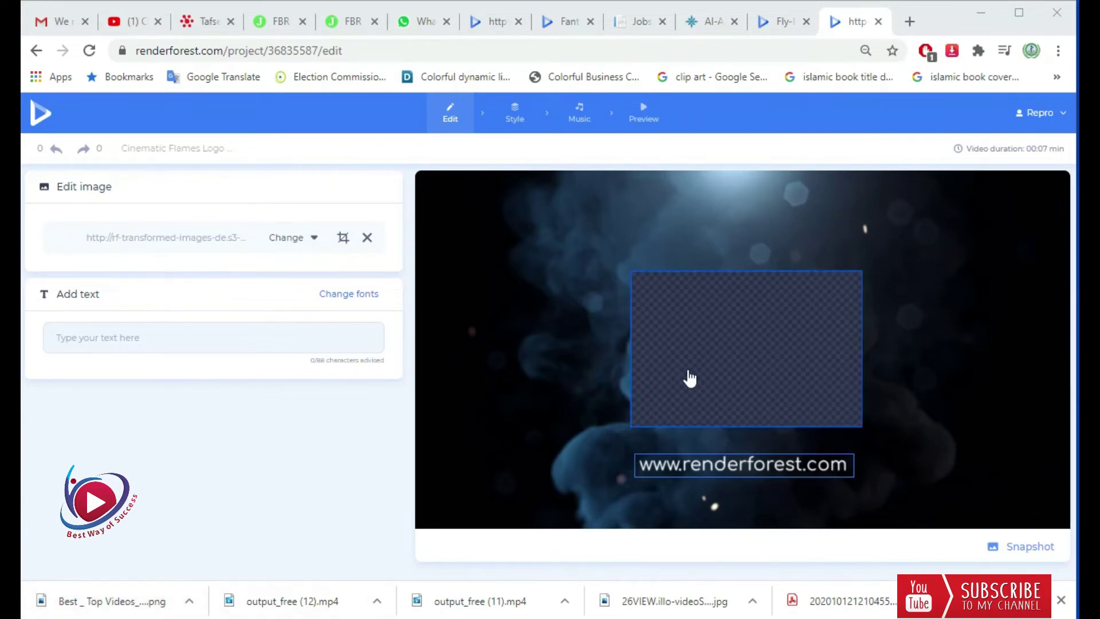
click(727, 355)
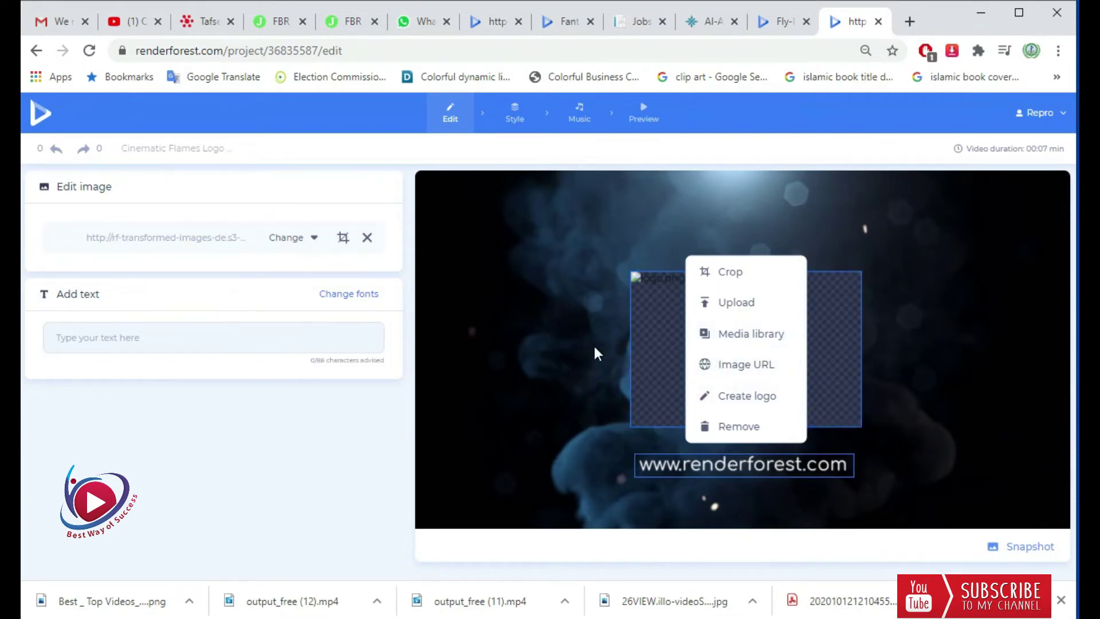
click(646, 319)
click(599, 311)
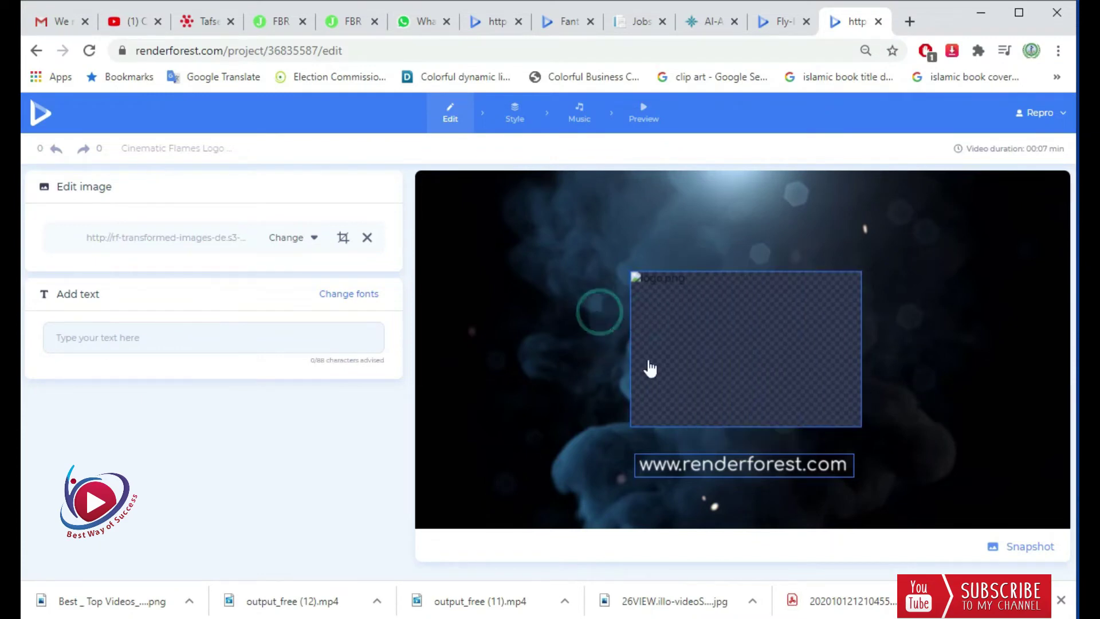
click(740, 463)
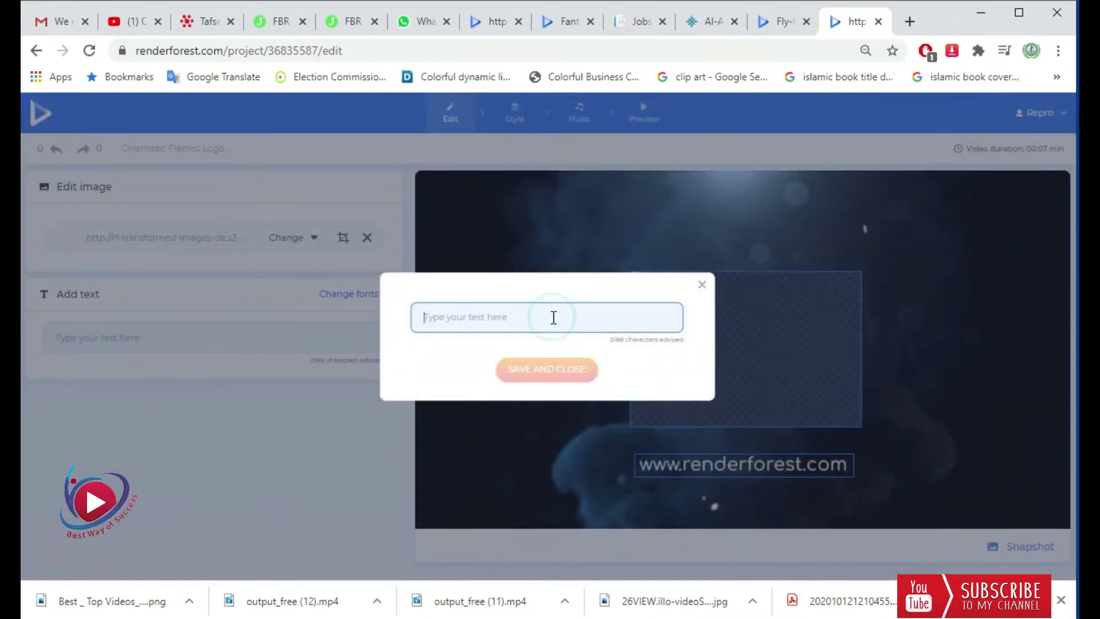
text(Please Subscribe this Channel)
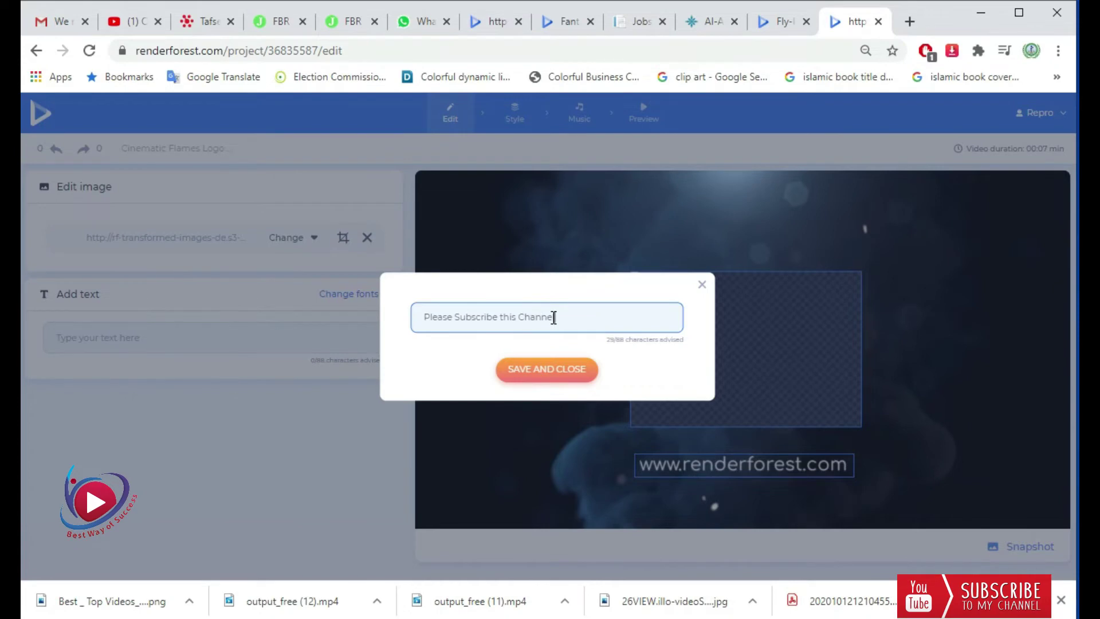
click(530, 372)
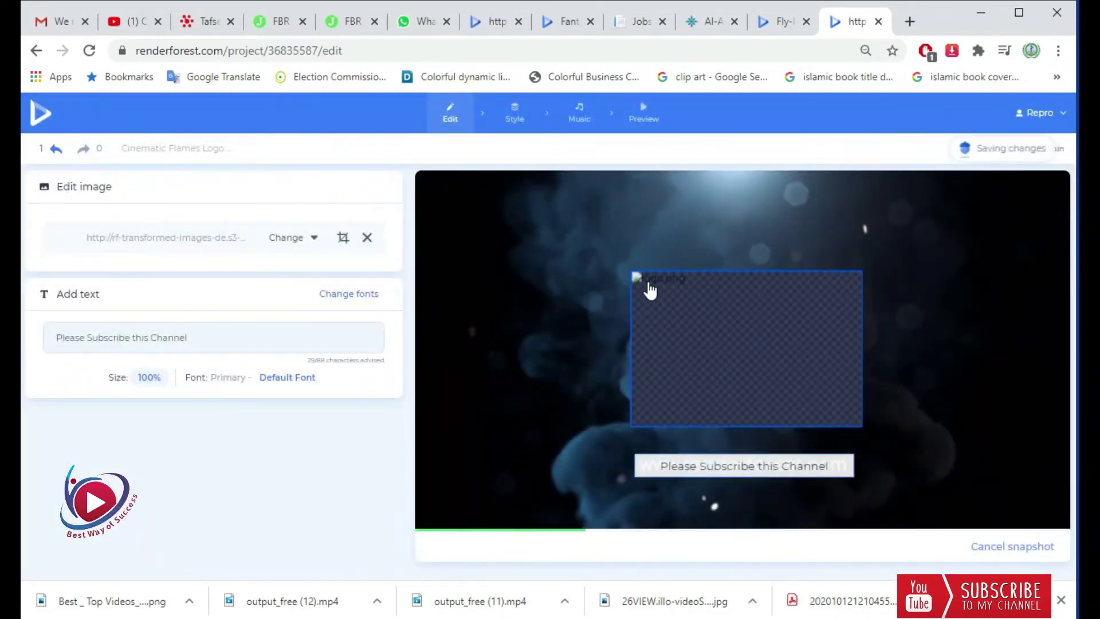
click(643, 113)
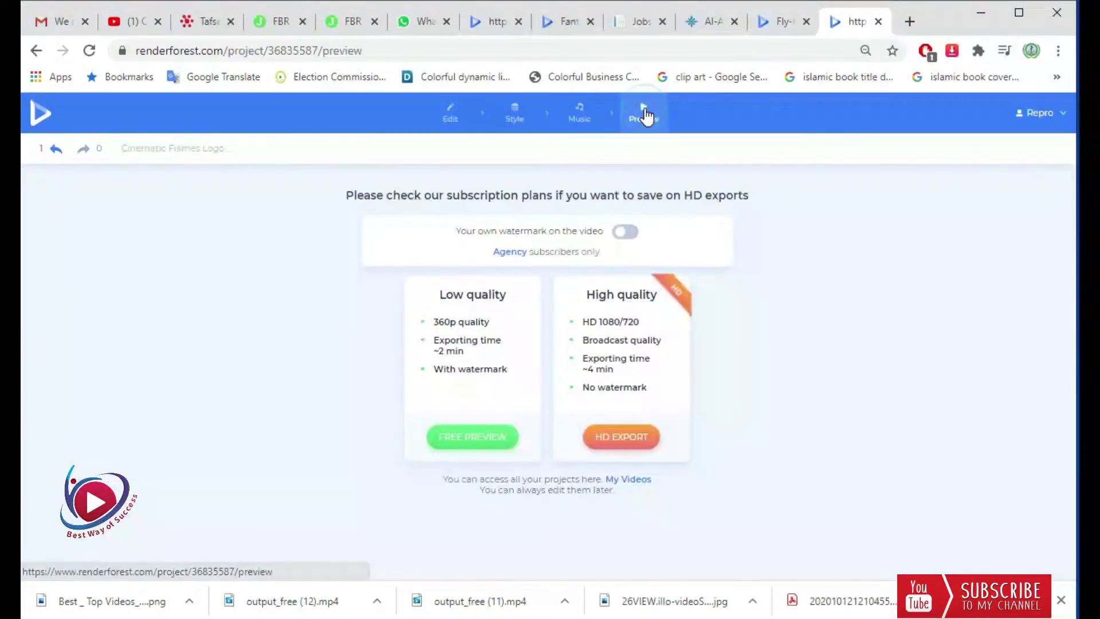
click(477, 434)
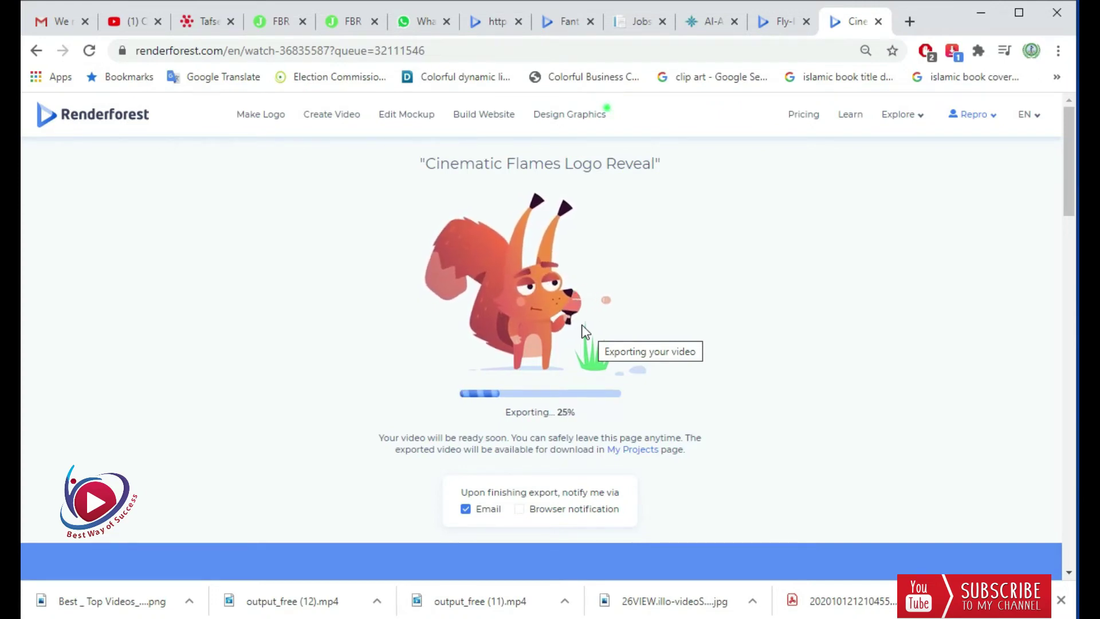
Step: Play the already exported "Fly-In Fire Logo" video, and return to the Cinematic Flames export to check its progress
click(785, 21)
scroll(624, 348, down, 2)
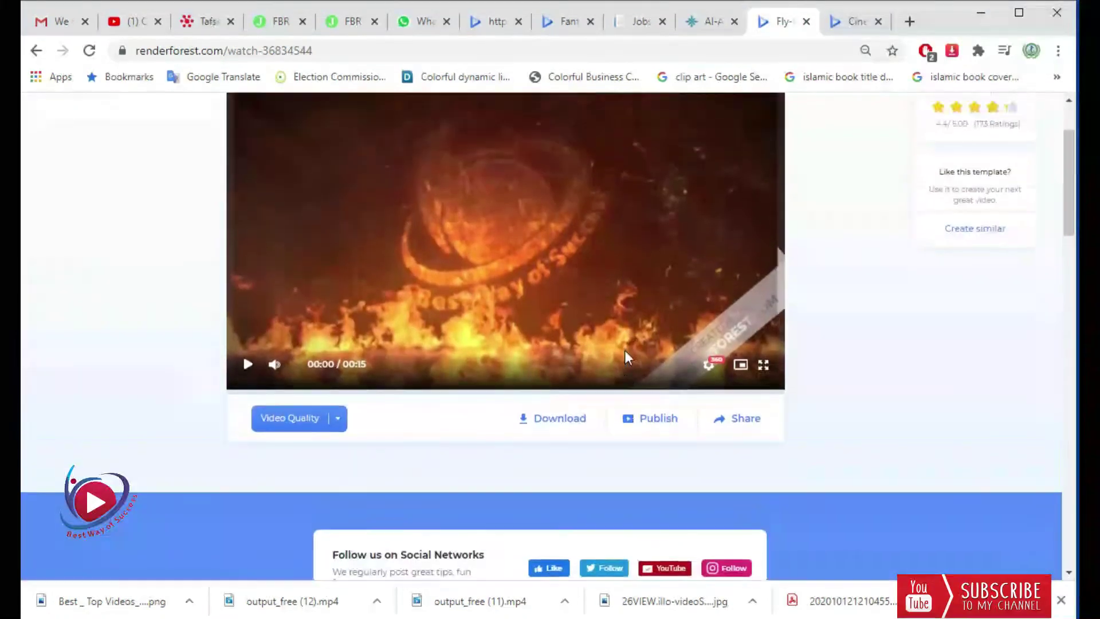
scroll(406, 415, up, 2)
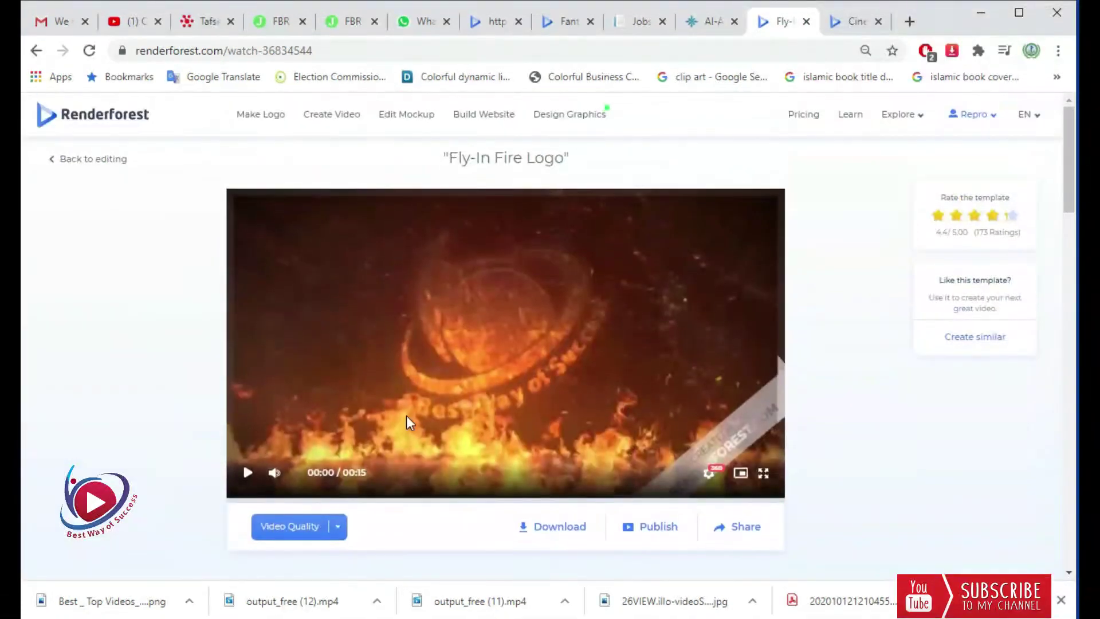
click(247, 476)
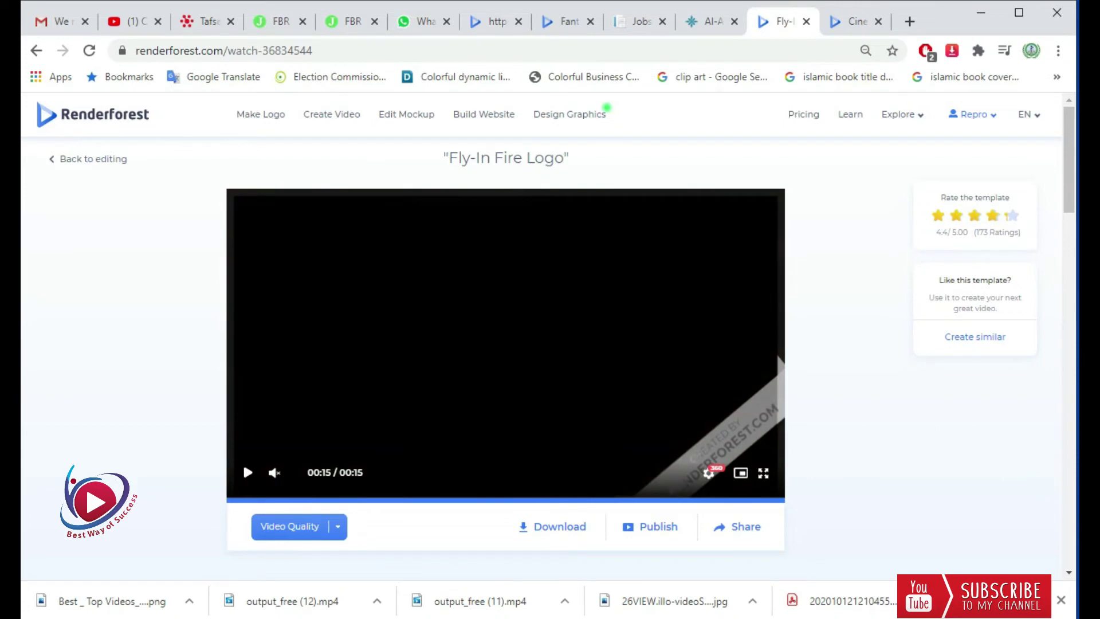
click(852, 23)
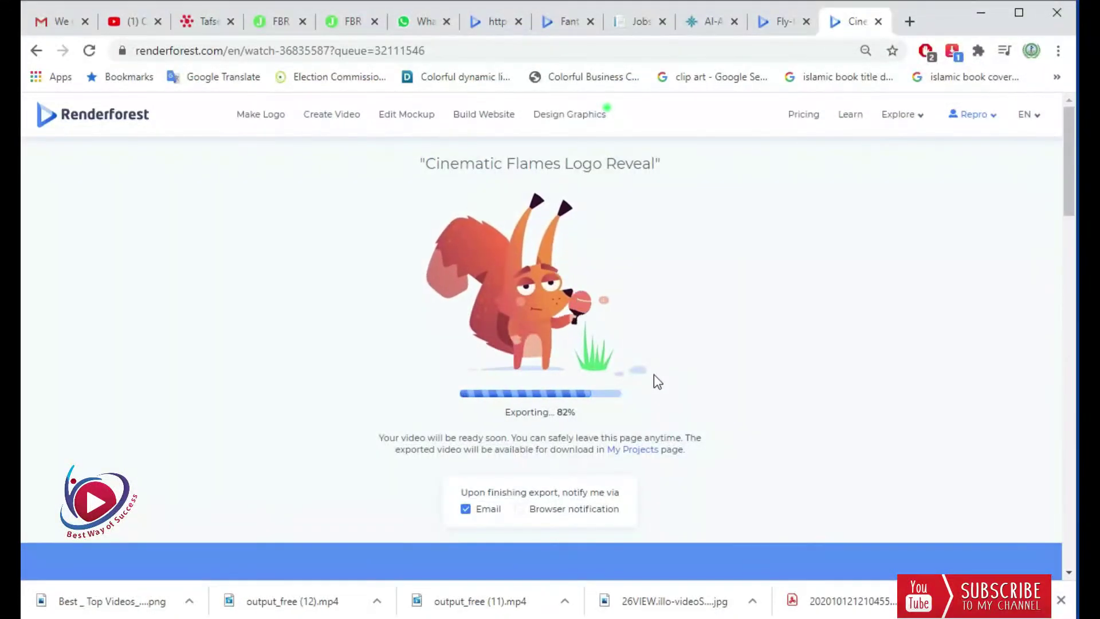
Step: Switch to YouTube, open the "Best way of success" channel without the mini-player and look through its uploaded videos
click(132, 17)
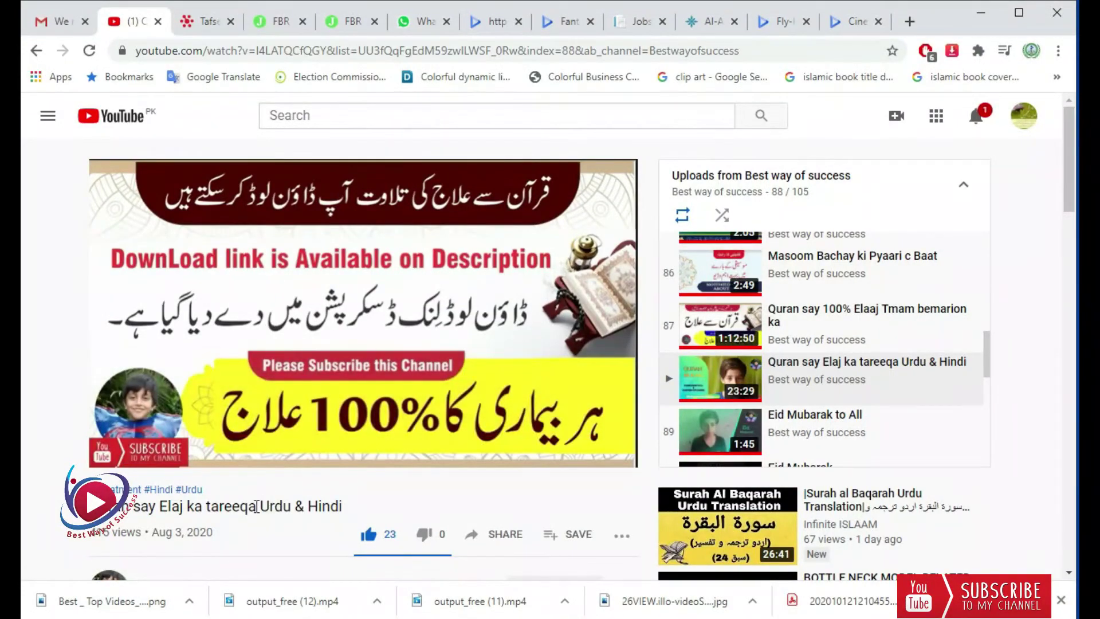
scroll(298, 483, down, 1)
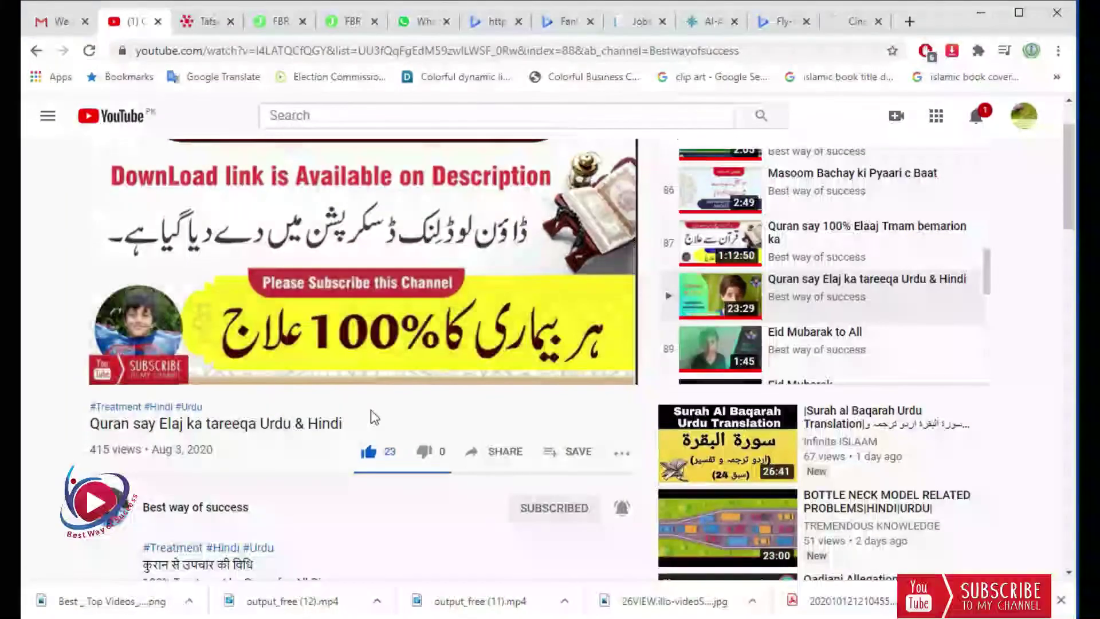
click(194, 511)
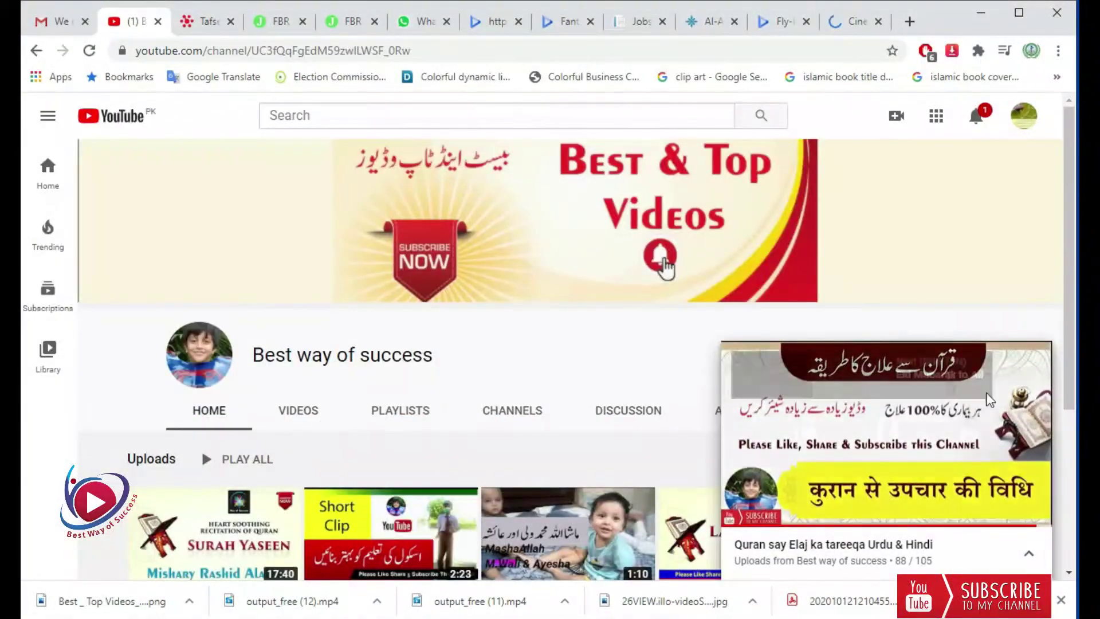
click(1035, 357)
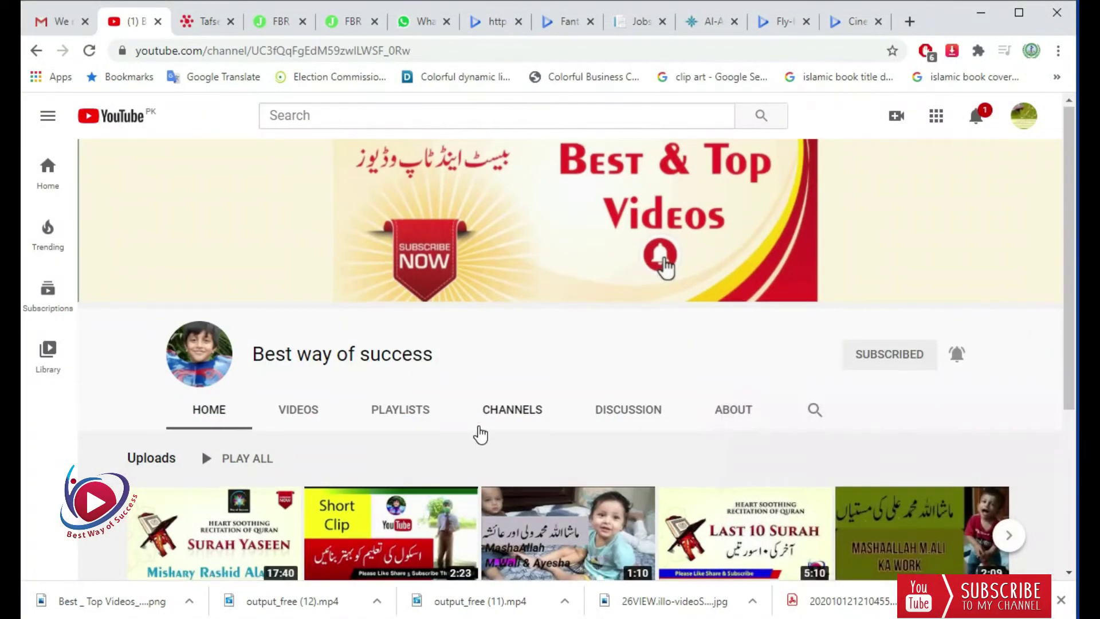
scroll(481, 434, down, 3)
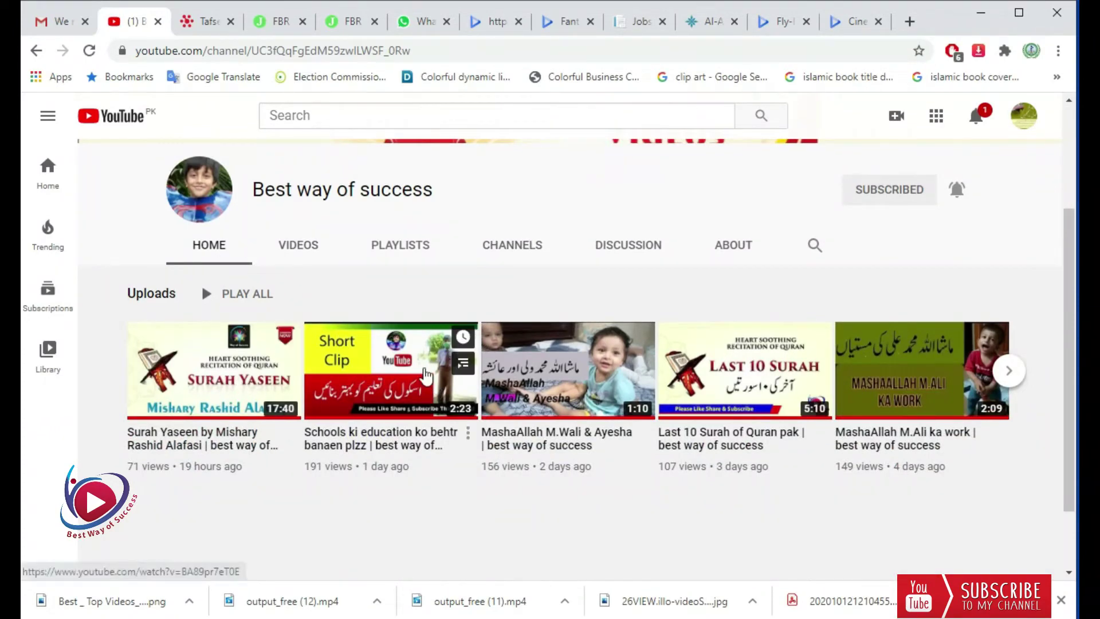
click(301, 250)
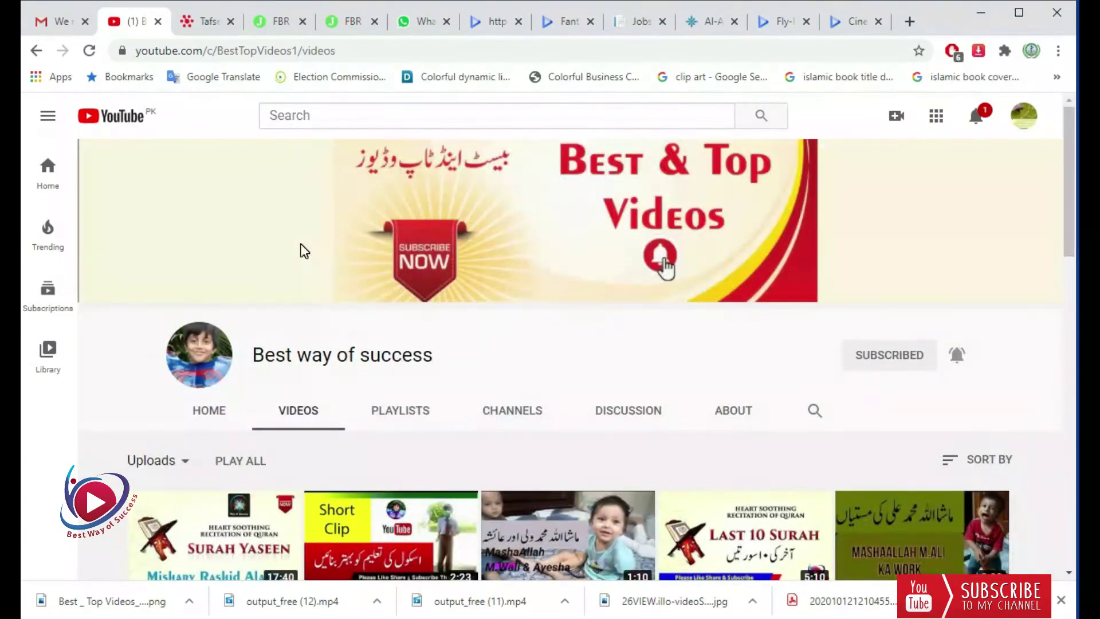
scroll(519, 392, down, 4)
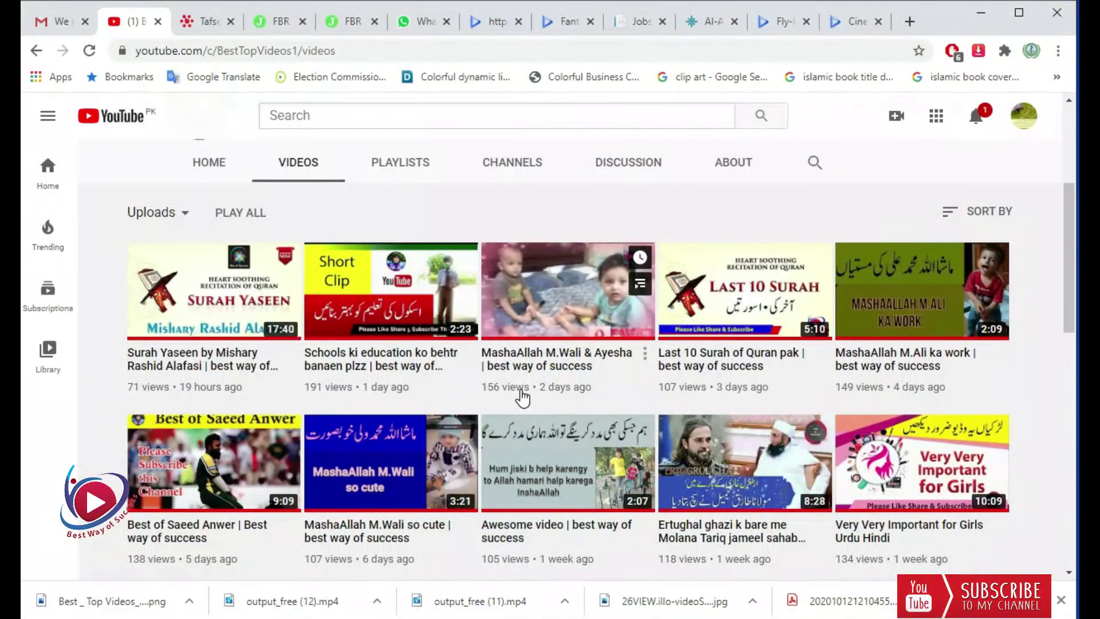
scroll(521, 396, down, 4)
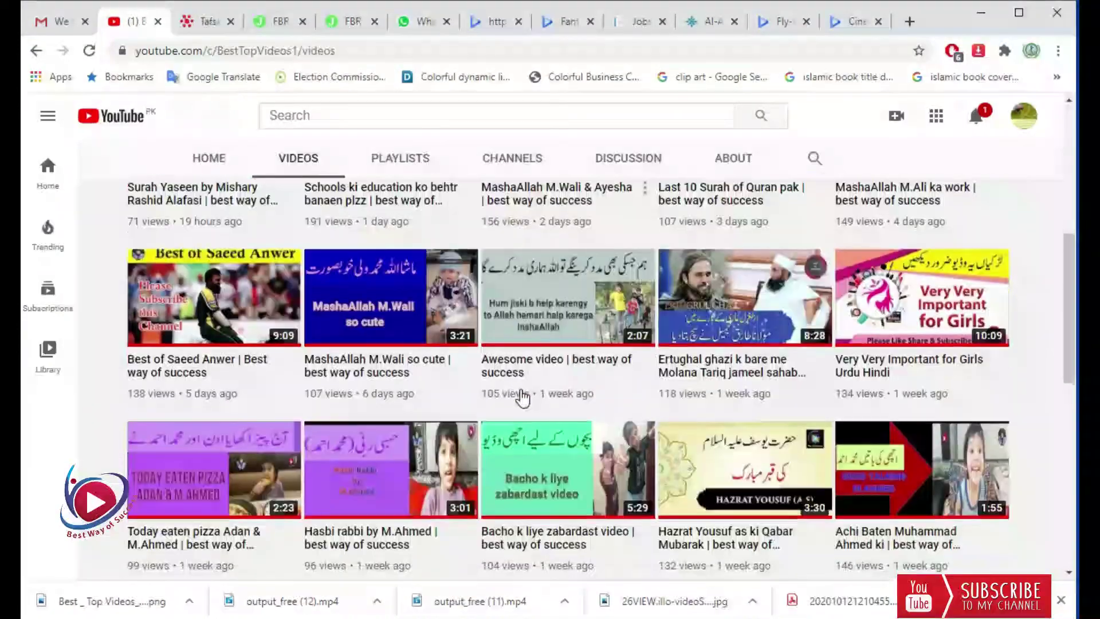
scroll(521, 396, down, 7)
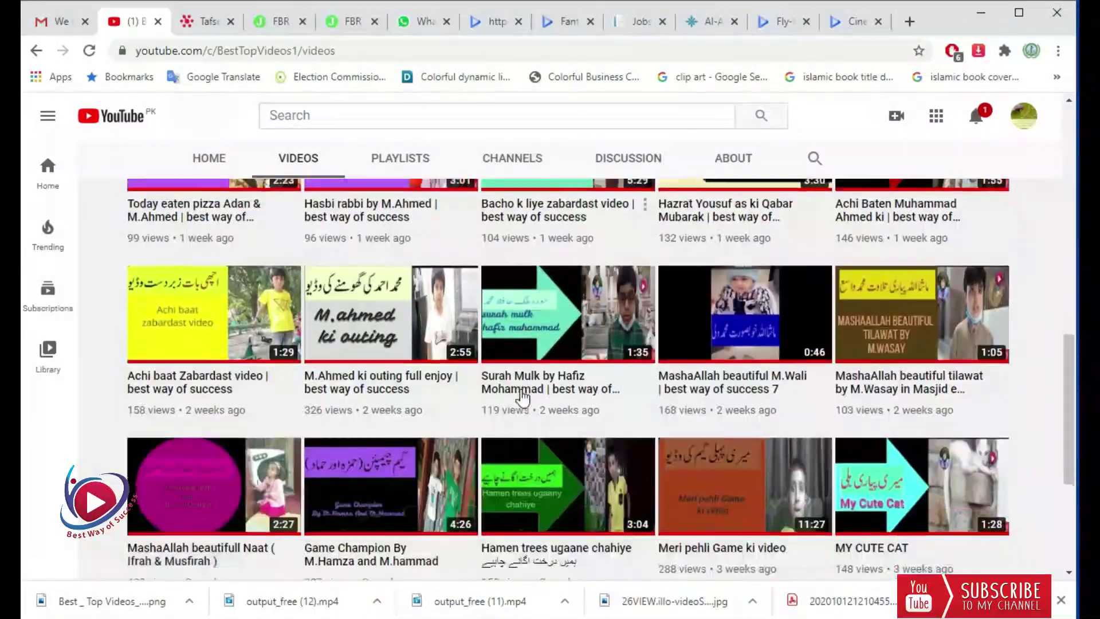
scroll(522, 395, down, 2)
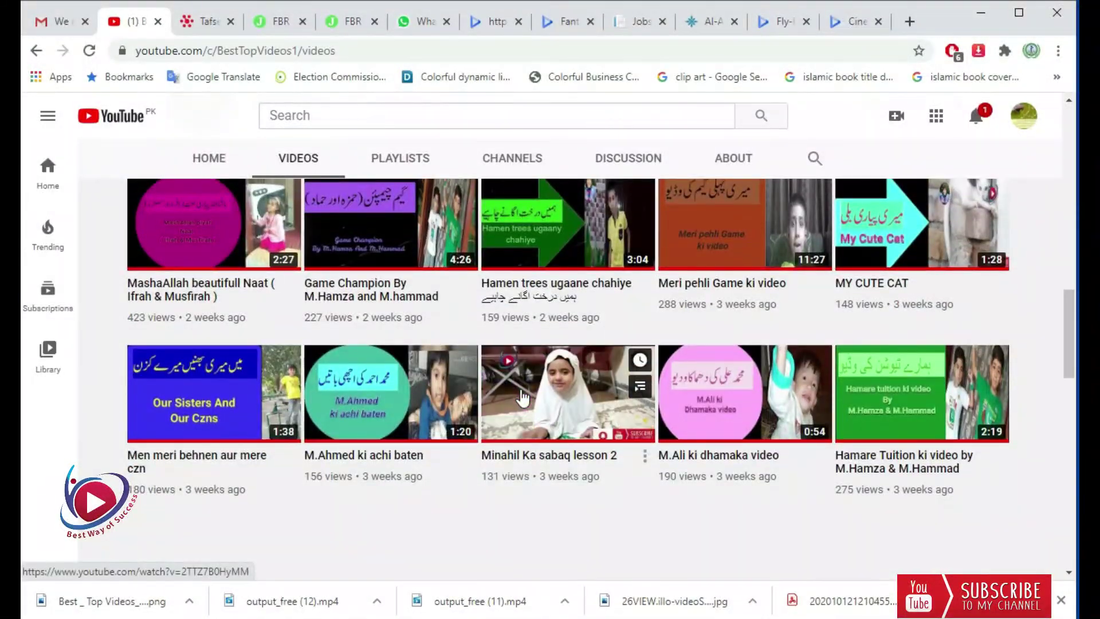
Step: Find the "Very Important for Youtubers | Best & Top Videos" video on the channel and play part of it with sound
scroll(521, 395, down, 6)
scroll(521, 396, down, 7)
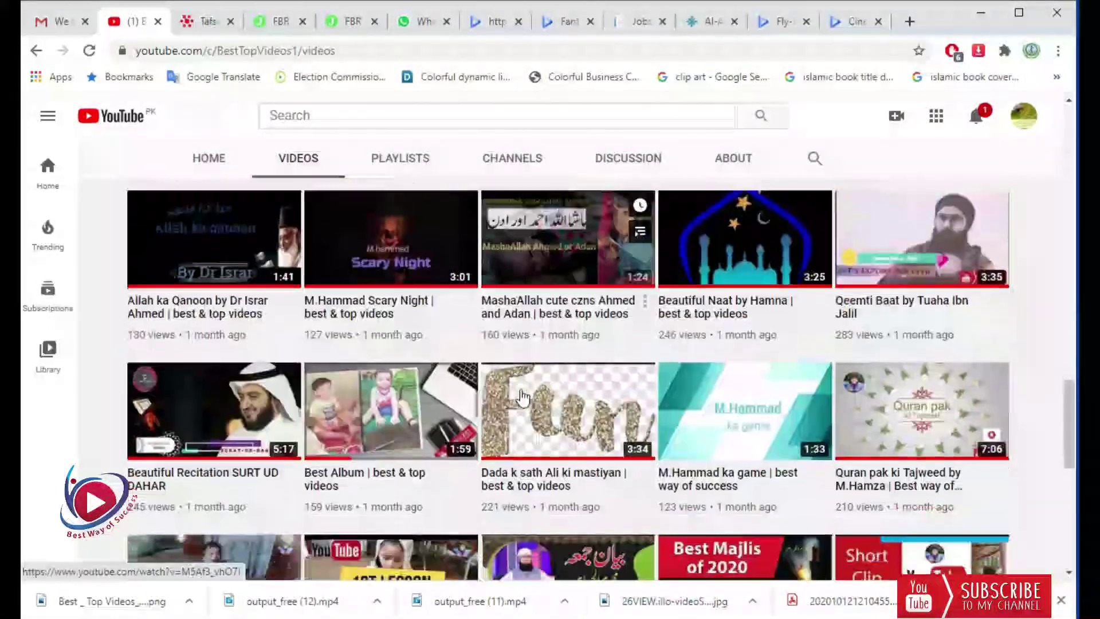
scroll(521, 395, down, 5)
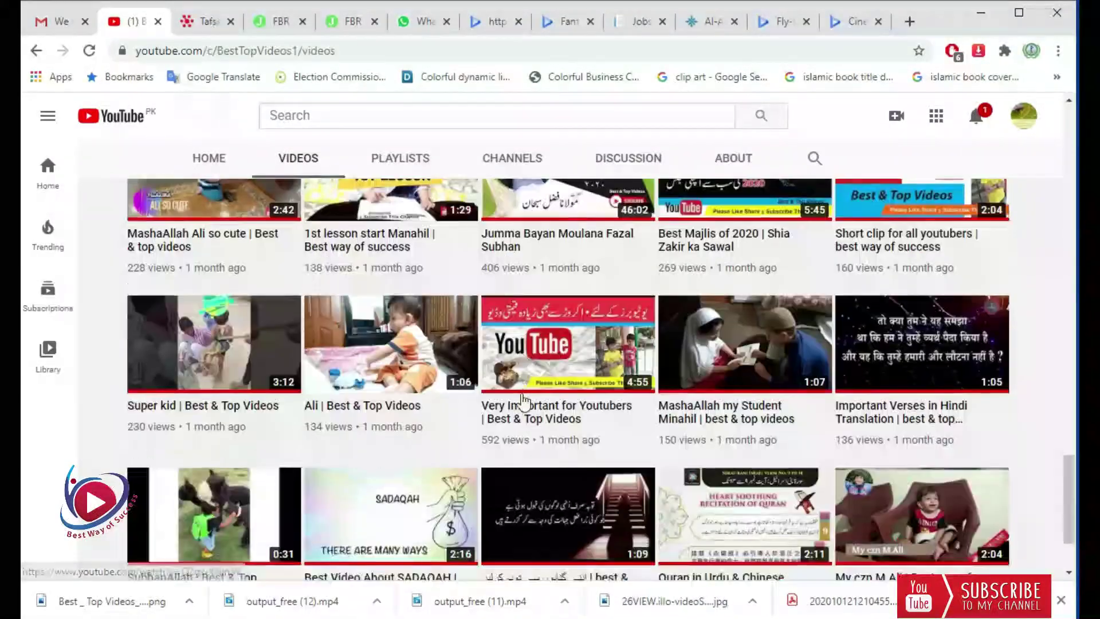
click(522, 396)
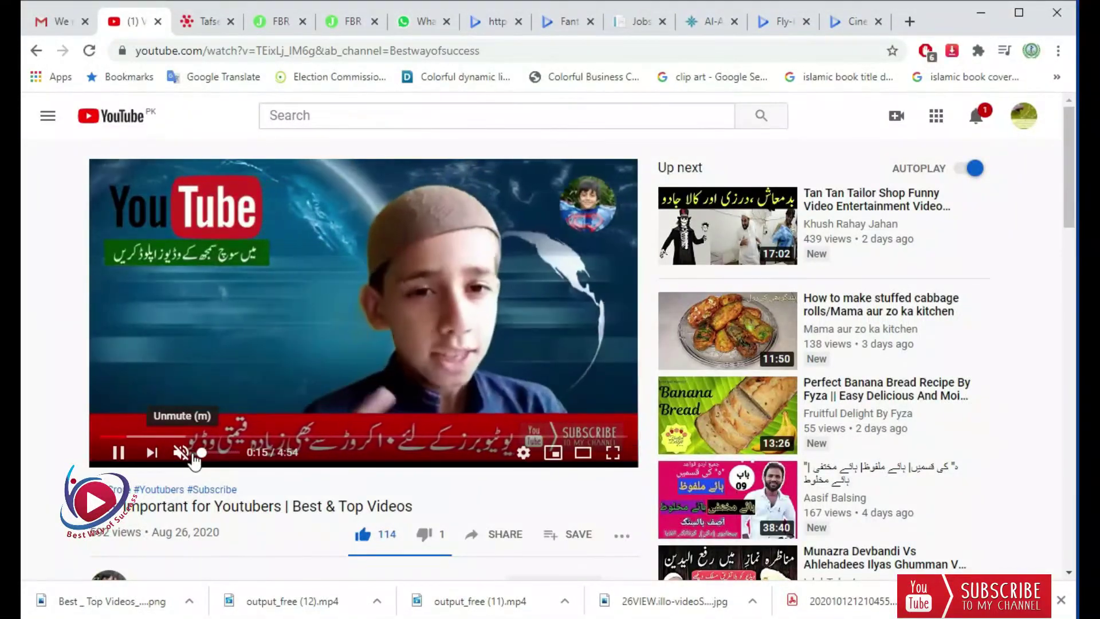
click(181, 452)
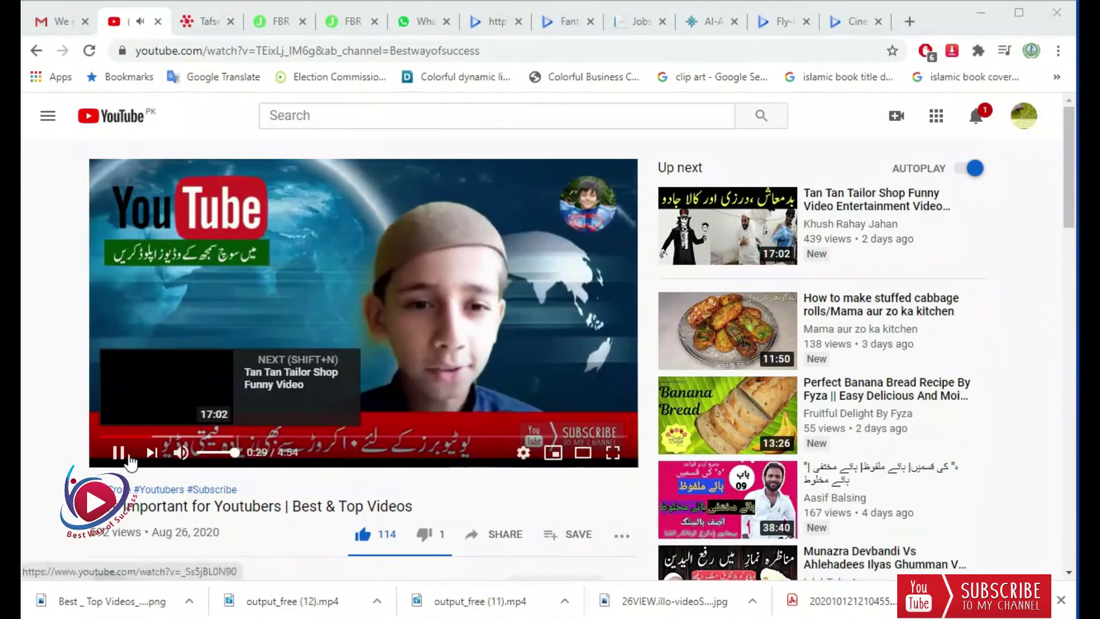
click(130, 457)
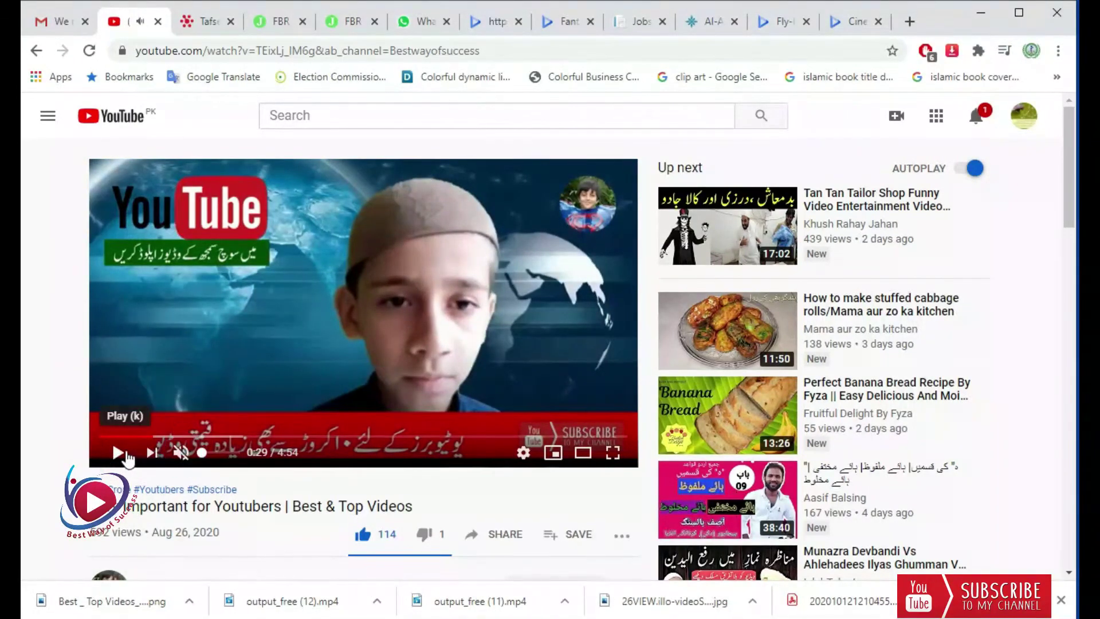
click(118, 452)
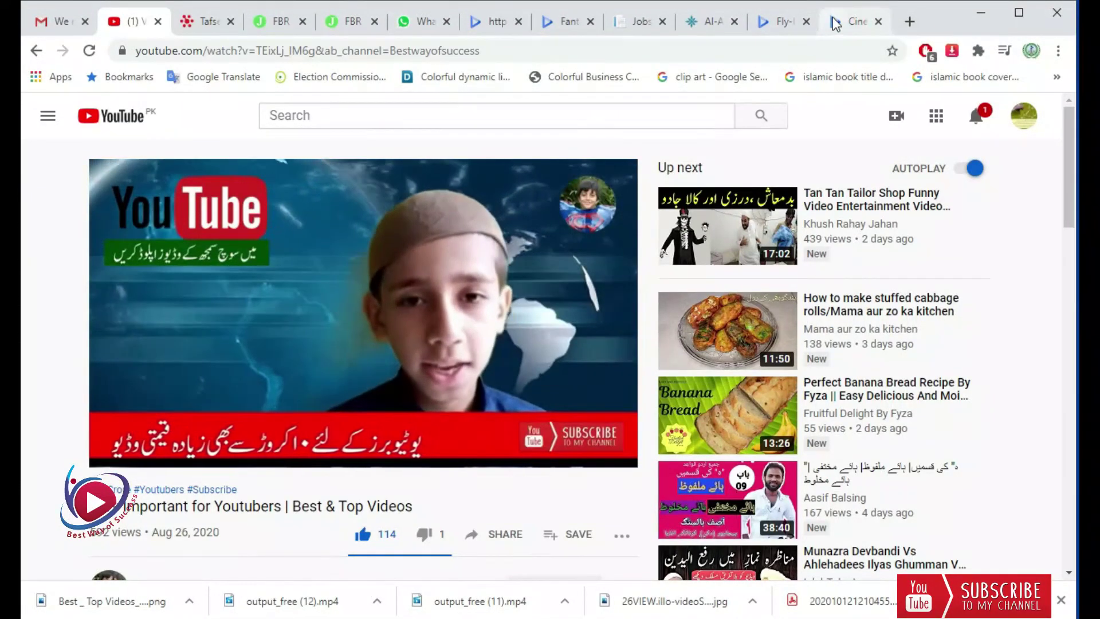
Step: Return to the Cinematic Flames Logo Reveal page in Renderforest and play the finished video, also in full screen
click(853, 21)
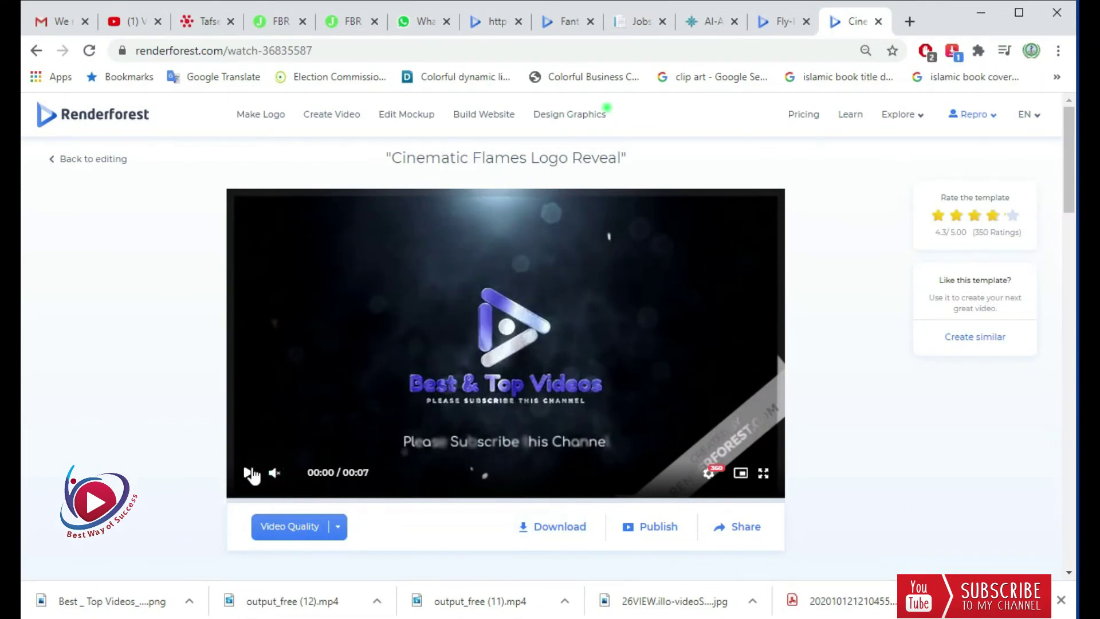
click(248, 473)
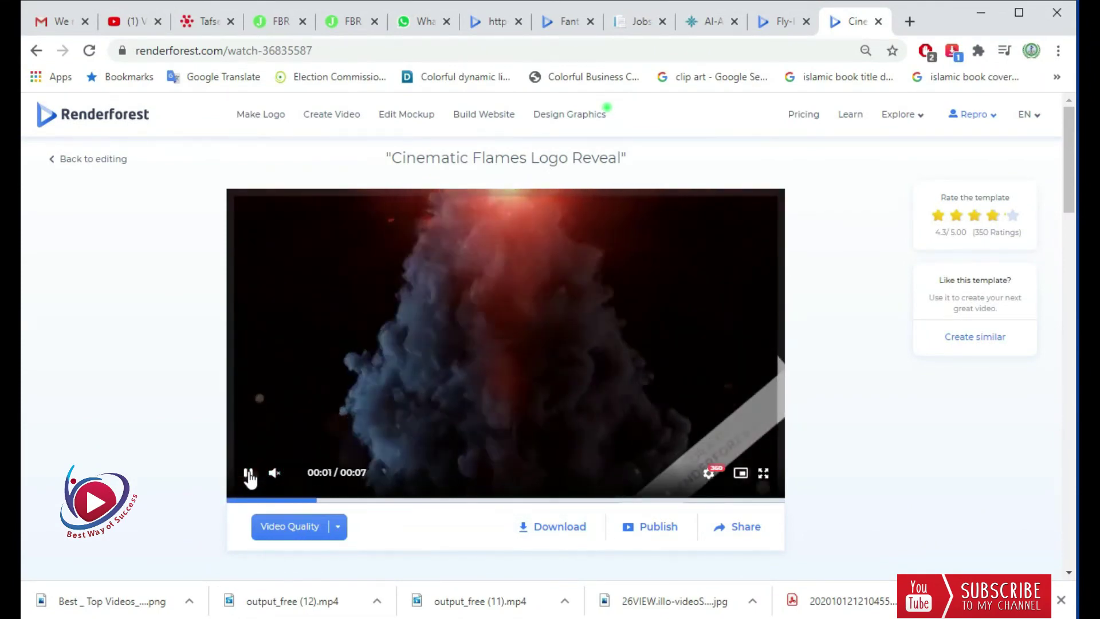
click(764, 473)
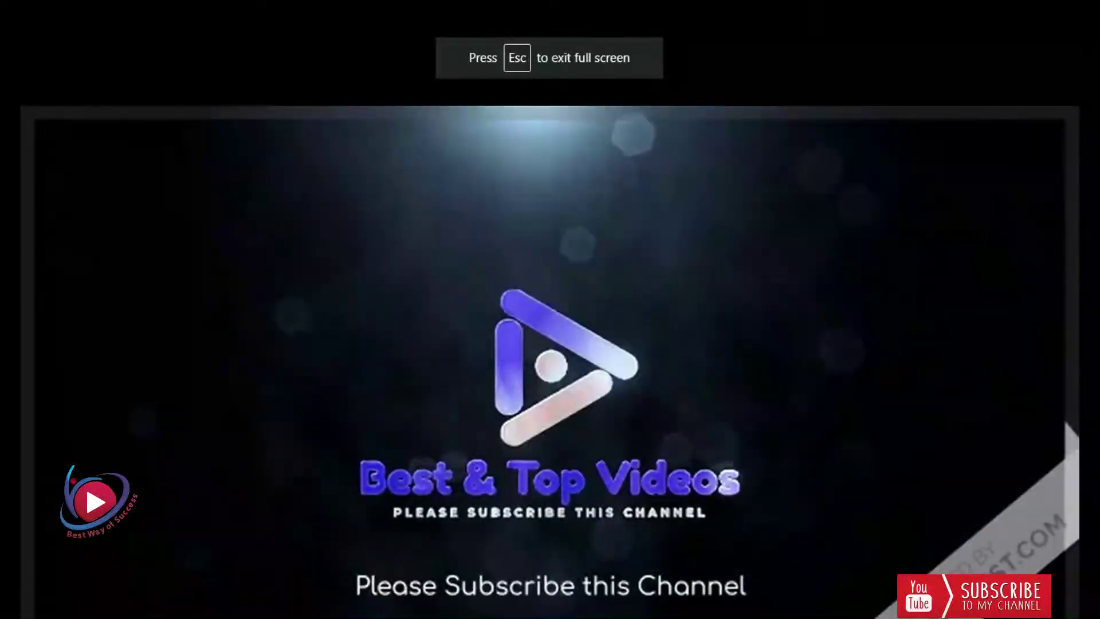
key(Escape)
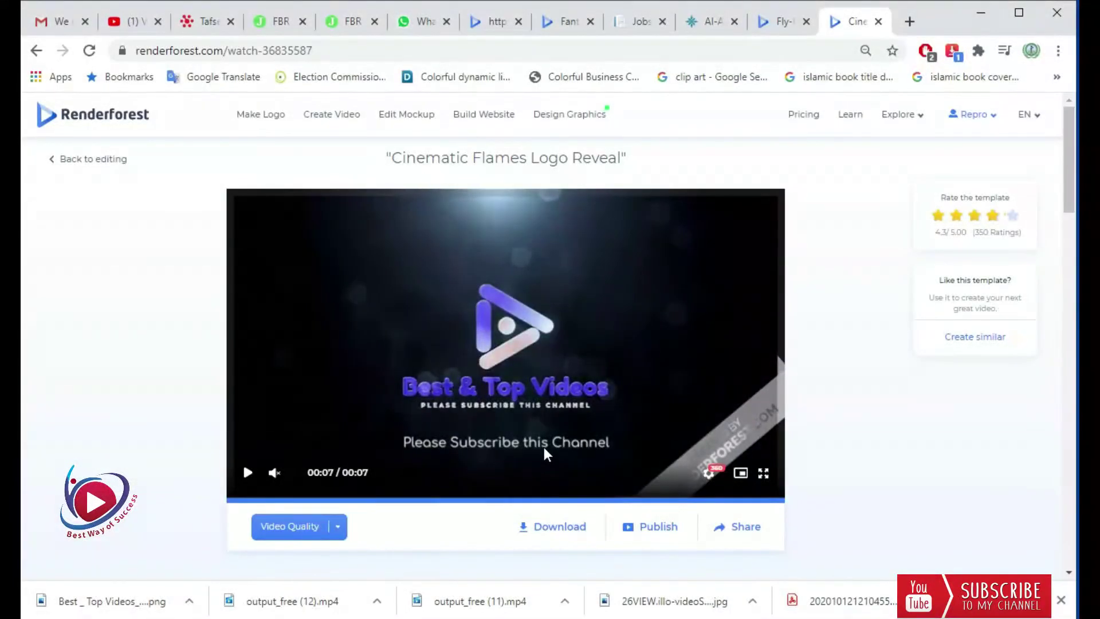
click(247, 473)
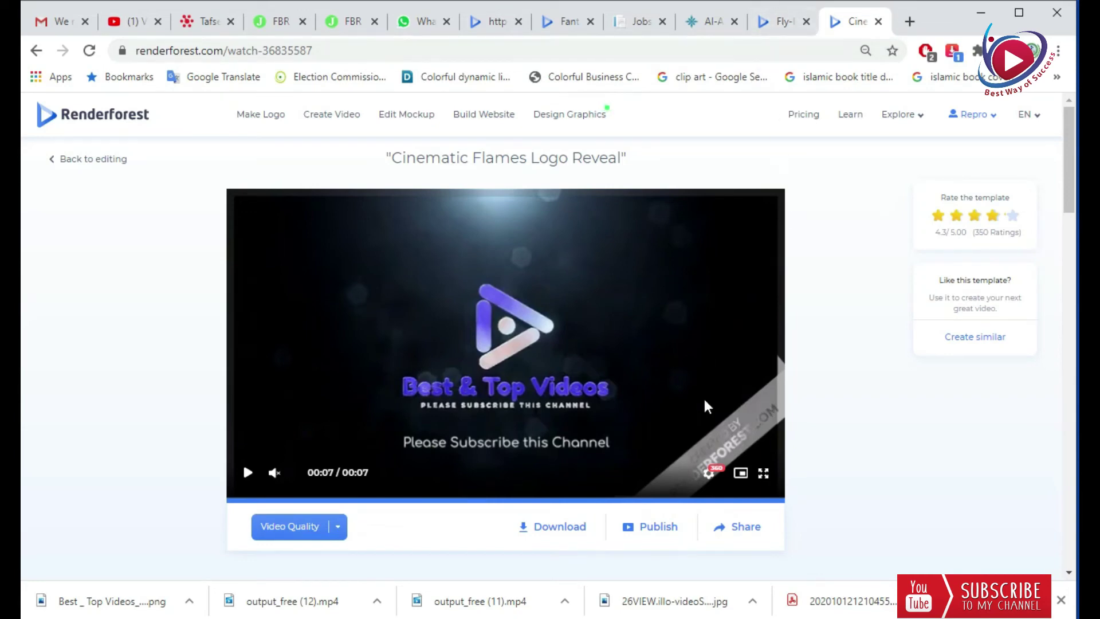
Step: Download the finished Cinematic Flames Logo Reveal video
click(566, 536)
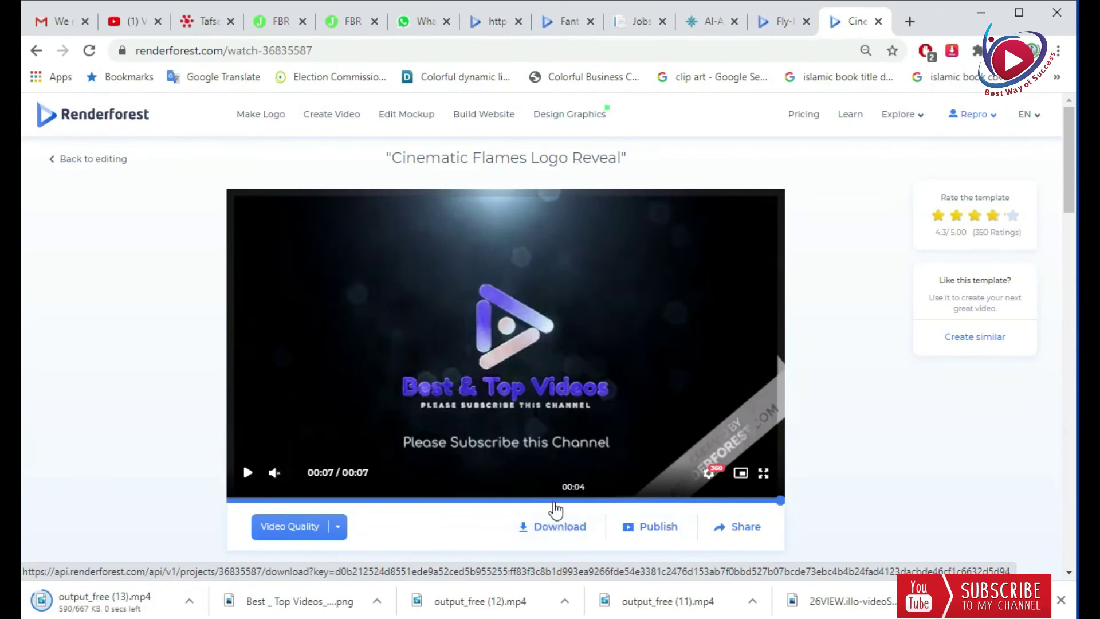
click(74, 597)
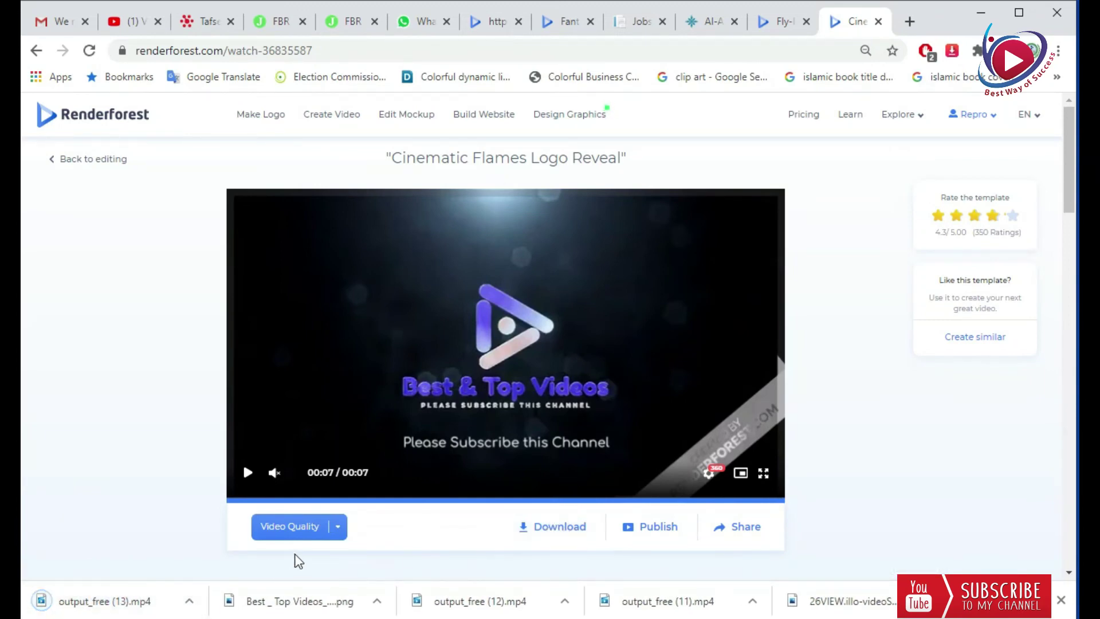
Step: Switch to Filmora9, try to insert the downloaded output_free (13) video on track 4 near the timeline start, and undo it
click(112, 600)
drag(112, 599, 92, 350)
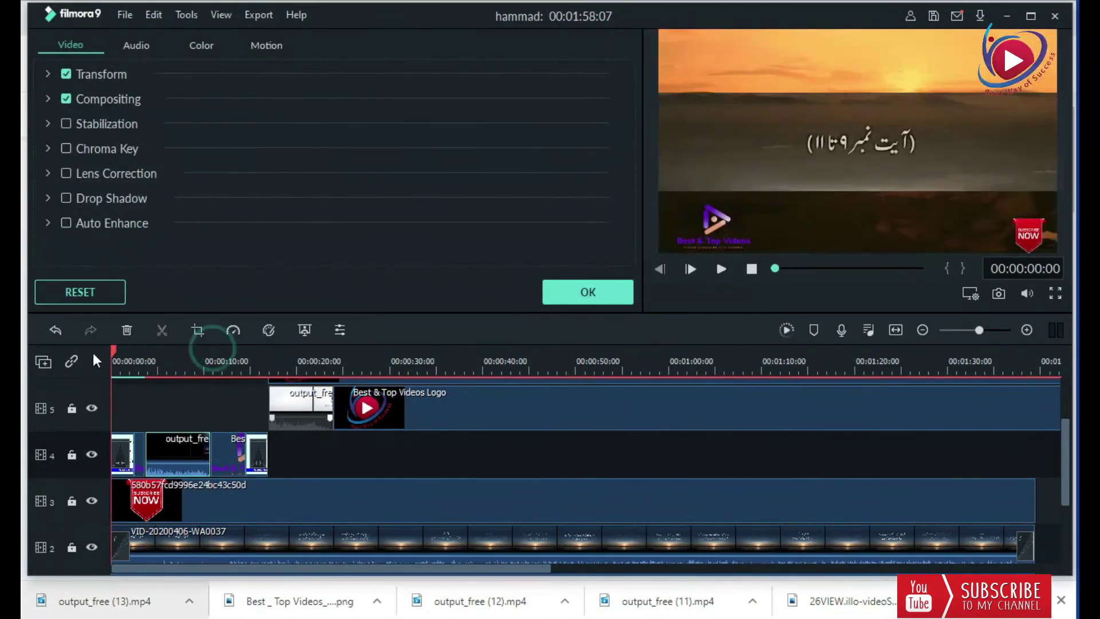
key(ctrl+z)
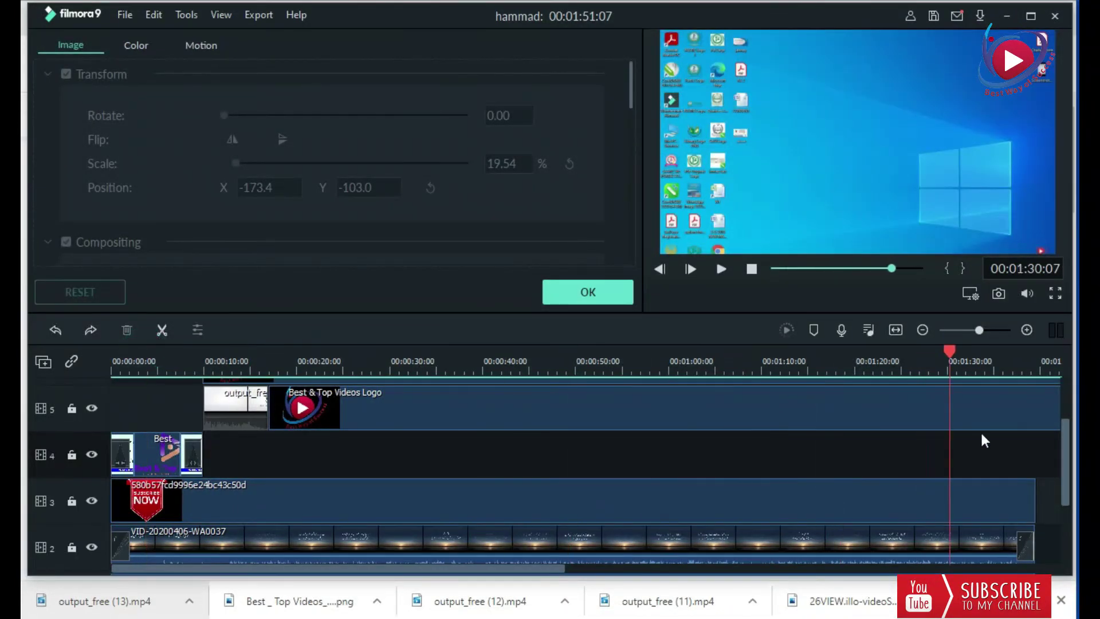
Step: Close the image settings and move the playhead to the end of the subscribe clip, at about 00:01:51:13
drag(984, 440, 1036, 440)
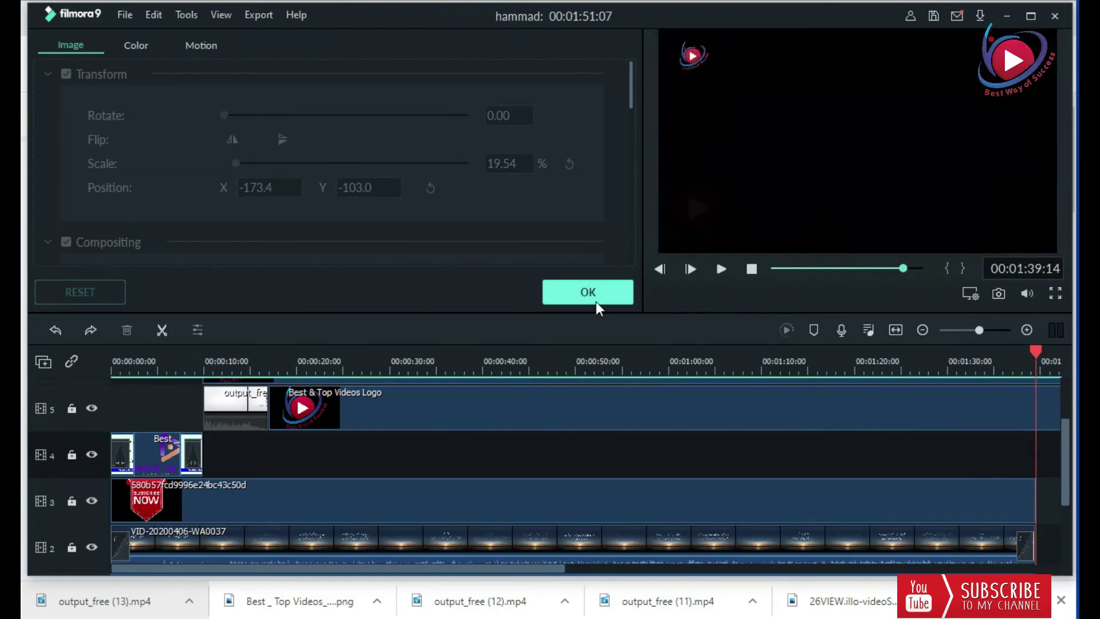
click(589, 293)
scroll(470, 207, down, 5)
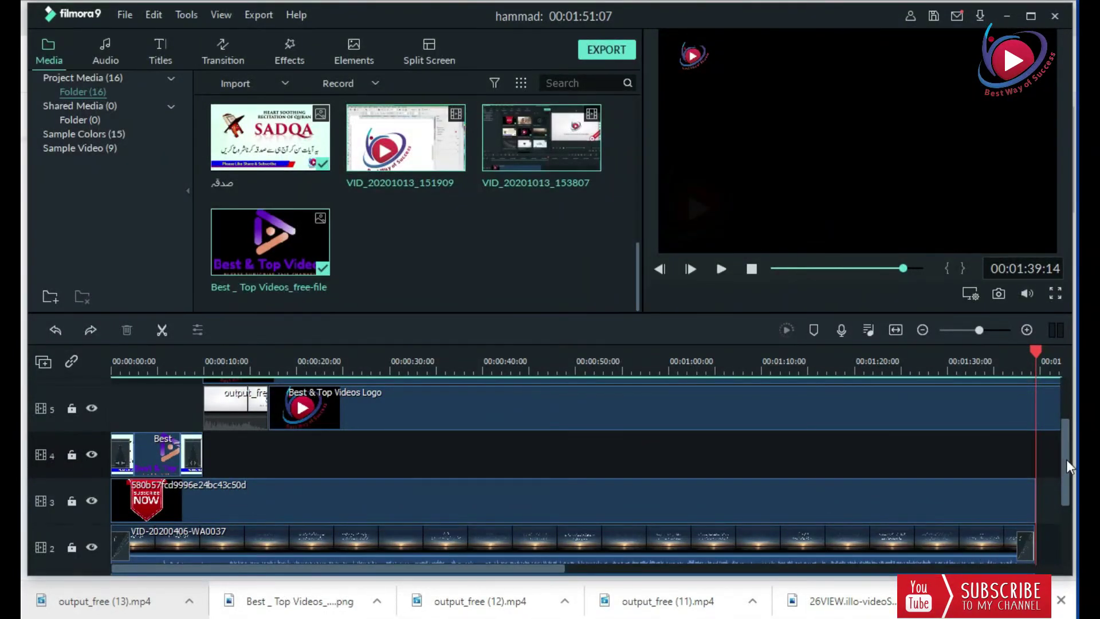
drag(544, 570, 719, 570)
drag(781, 370, 788, 367)
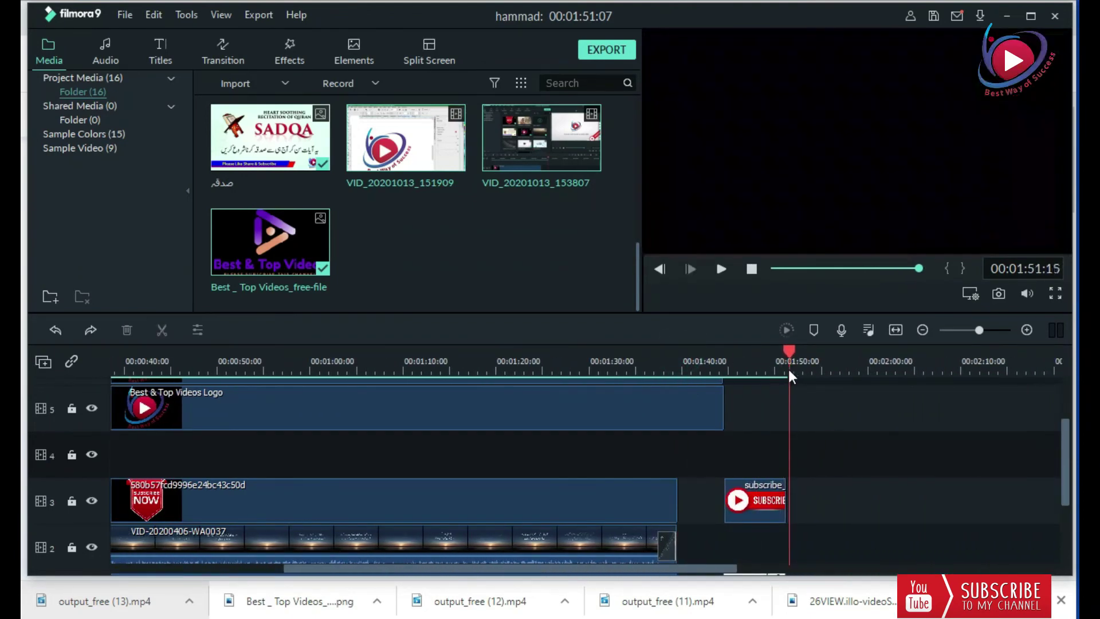
drag(637, 270, 635, 202)
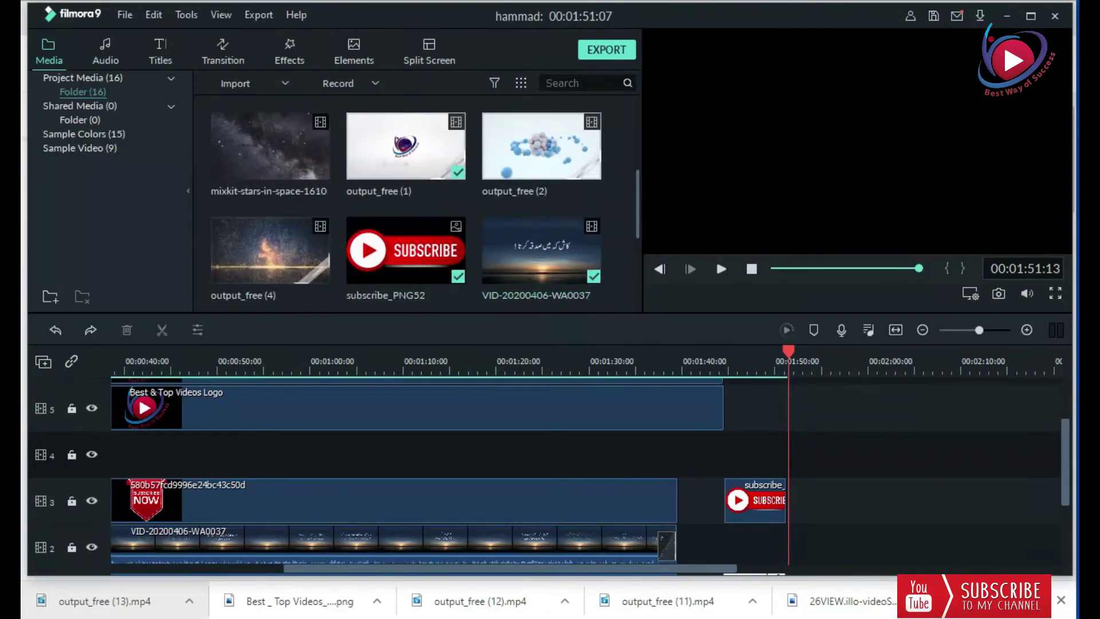
Step: Place the downloaded logo animation on track 3 directly after the subscribe clip and return the playhead to its start
click(95, 609)
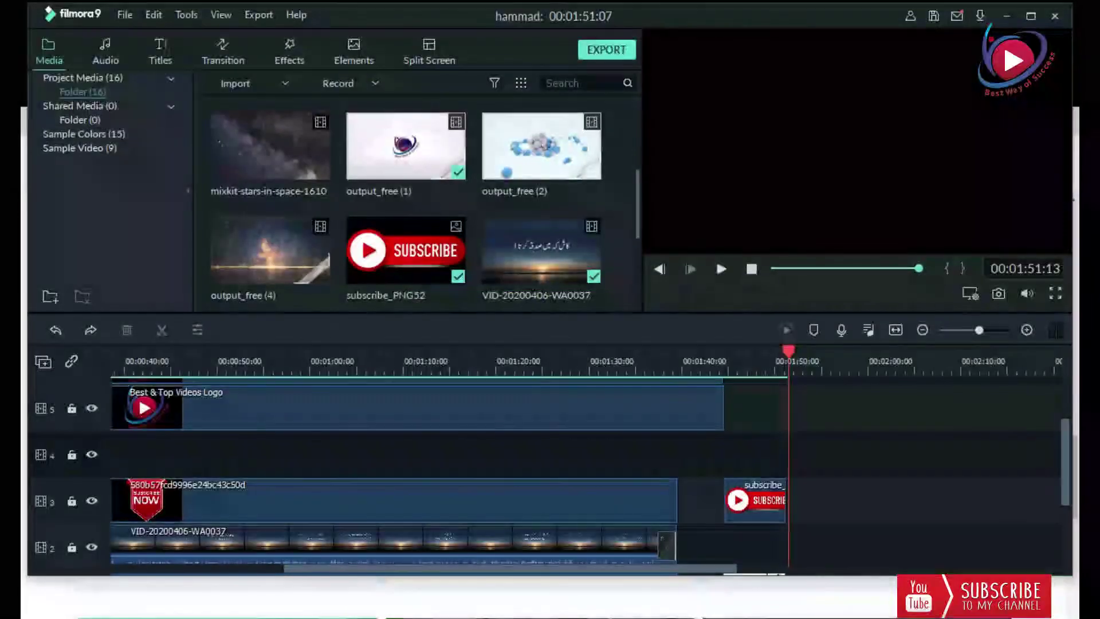
drag(243, 462, 891, 493)
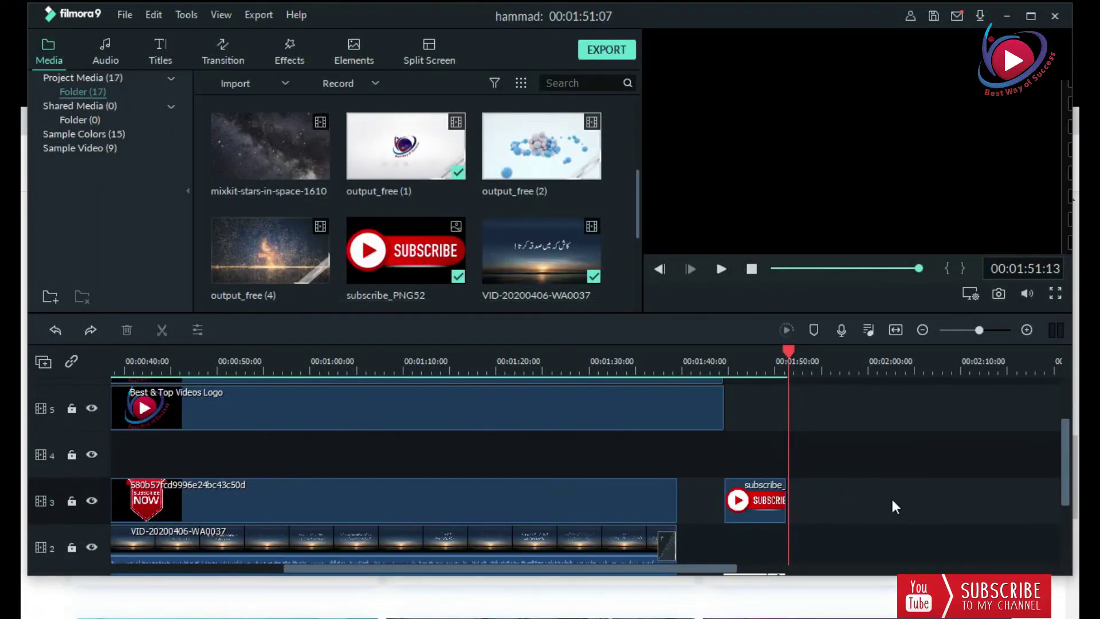
drag(851, 352, 788, 353)
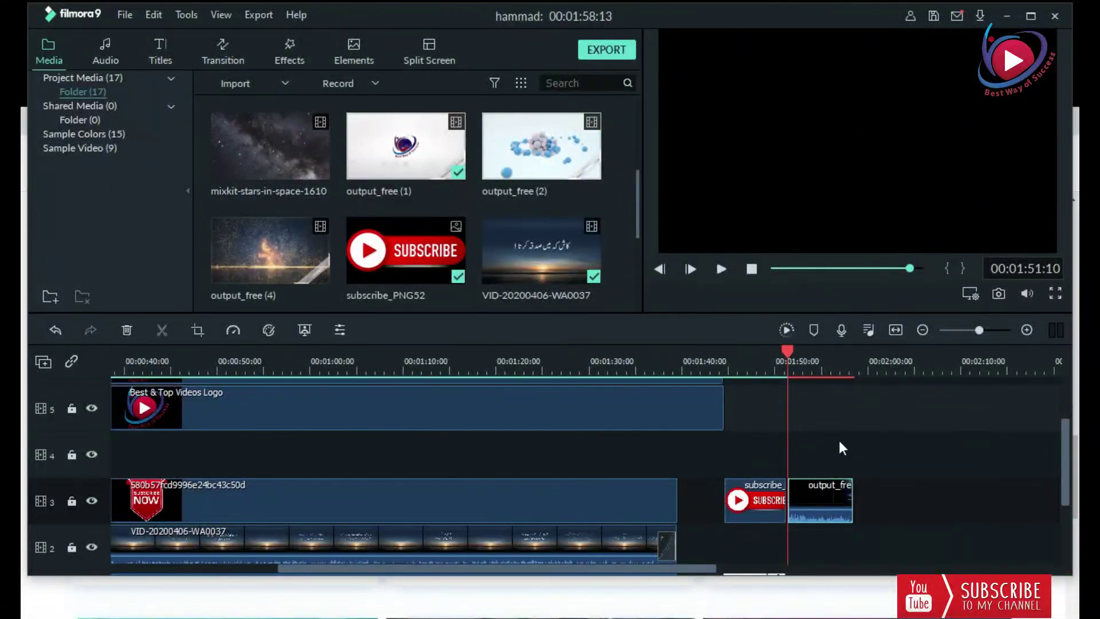
Step: Preview the newly placed logo animation from 00:01:51:10, trying the full-screen preview and the maximized window
click(1054, 293)
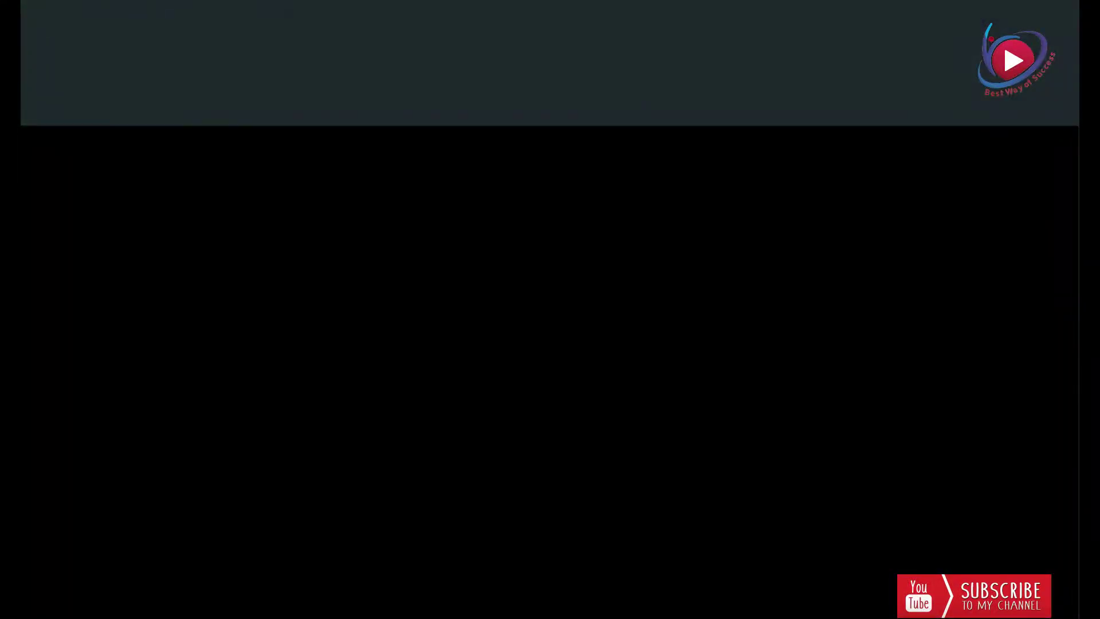
key(Escape)
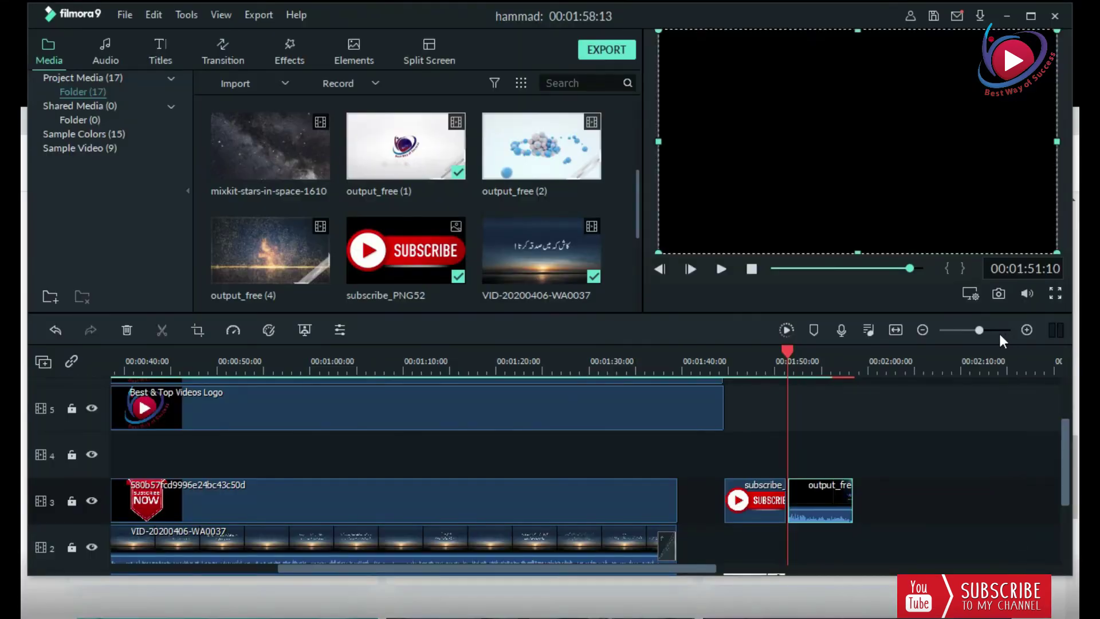
double_click(789, 10)
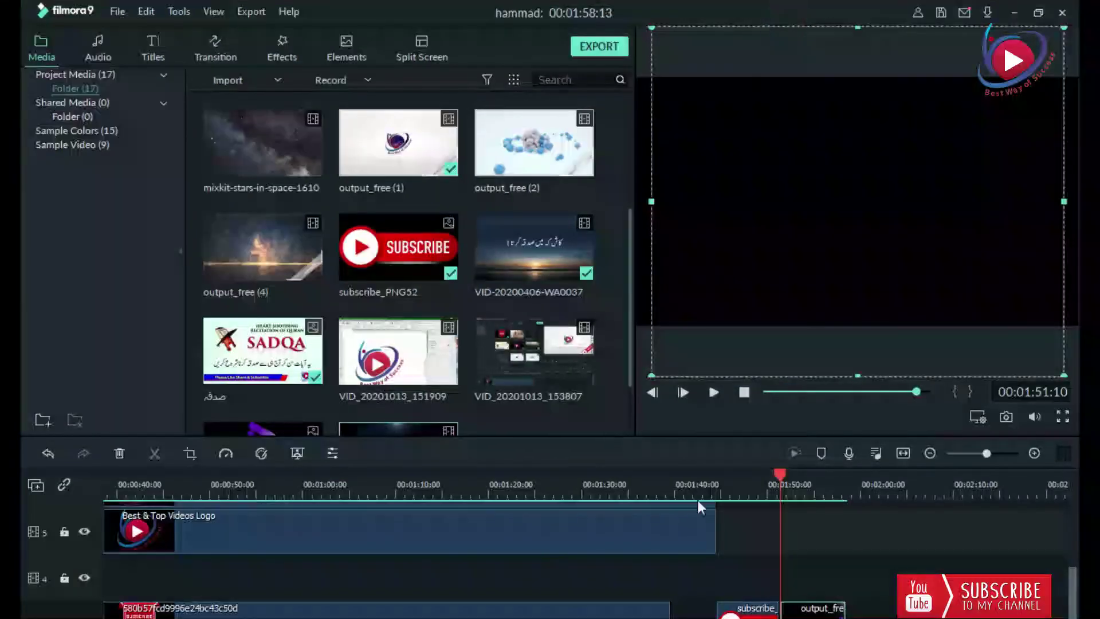
double_click(810, 11)
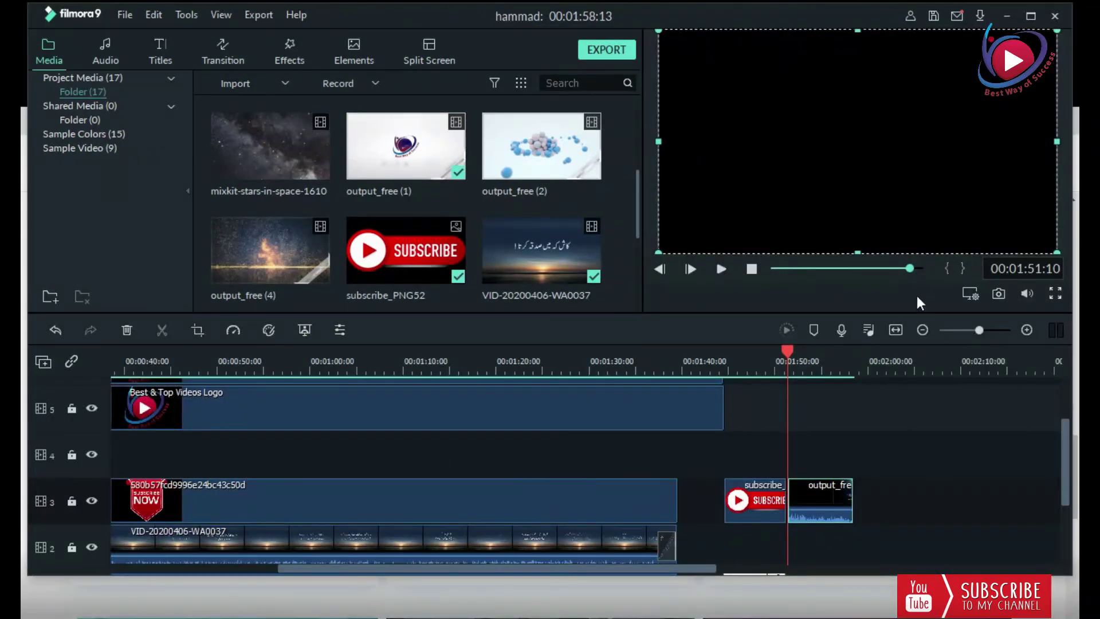
click(1029, 21)
click(1038, 13)
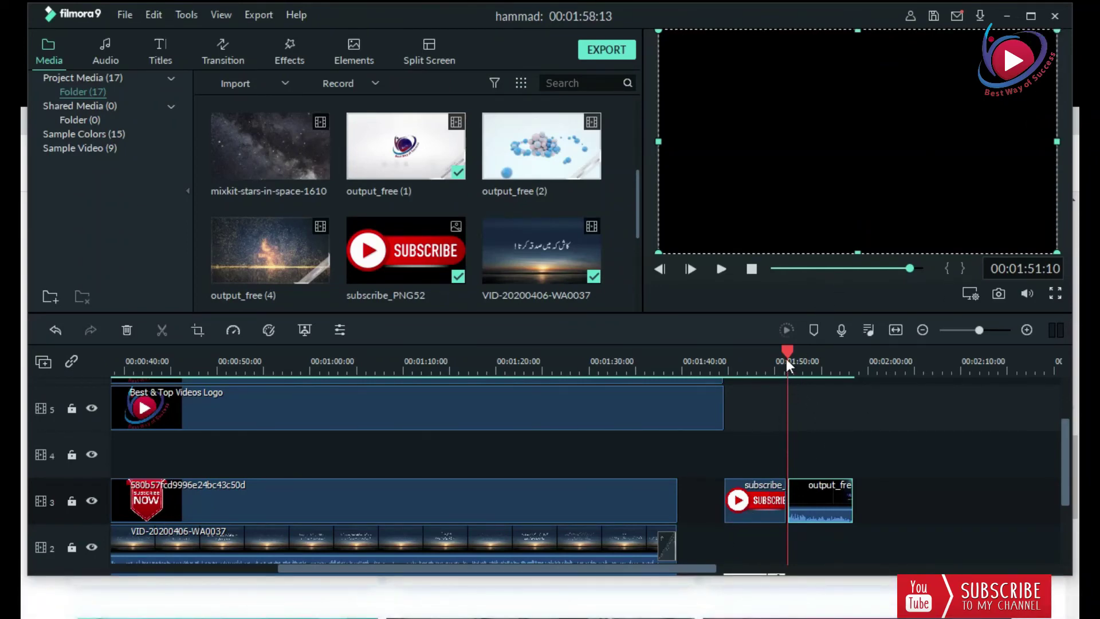
click(721, 268)
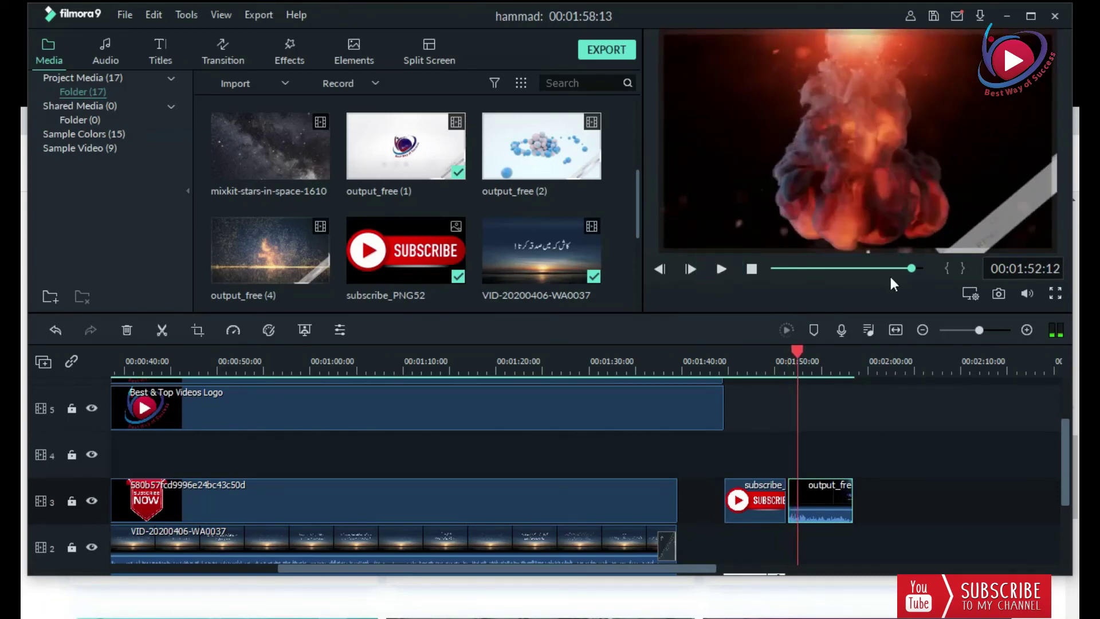
Step: Mute the logo animation clip on track 3 and check its video settings
right_click(827, 521)
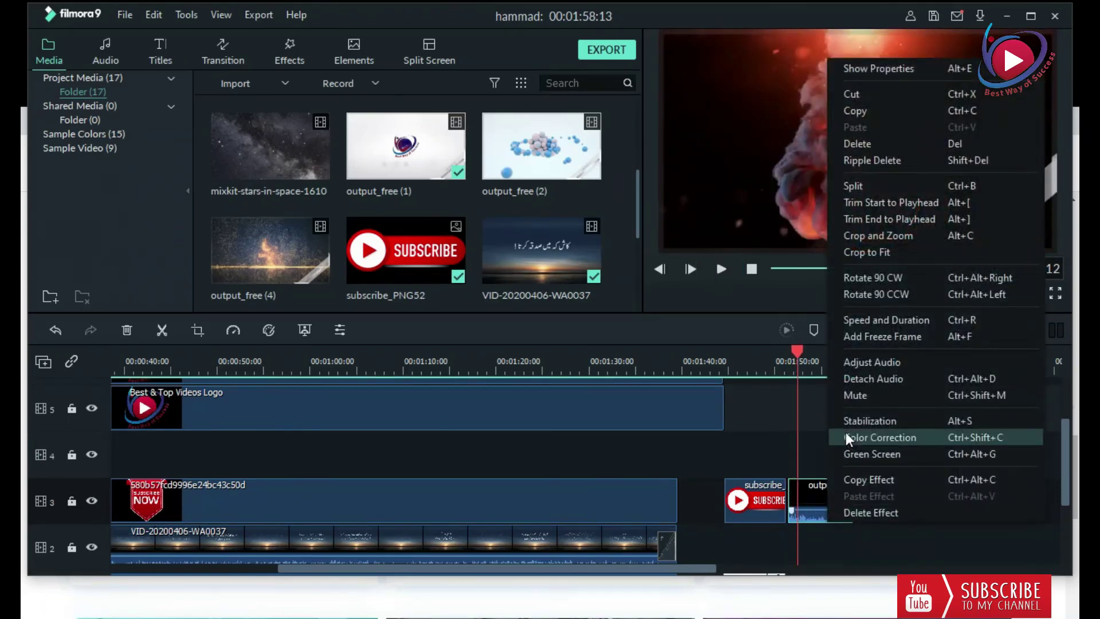
click(857, 397)
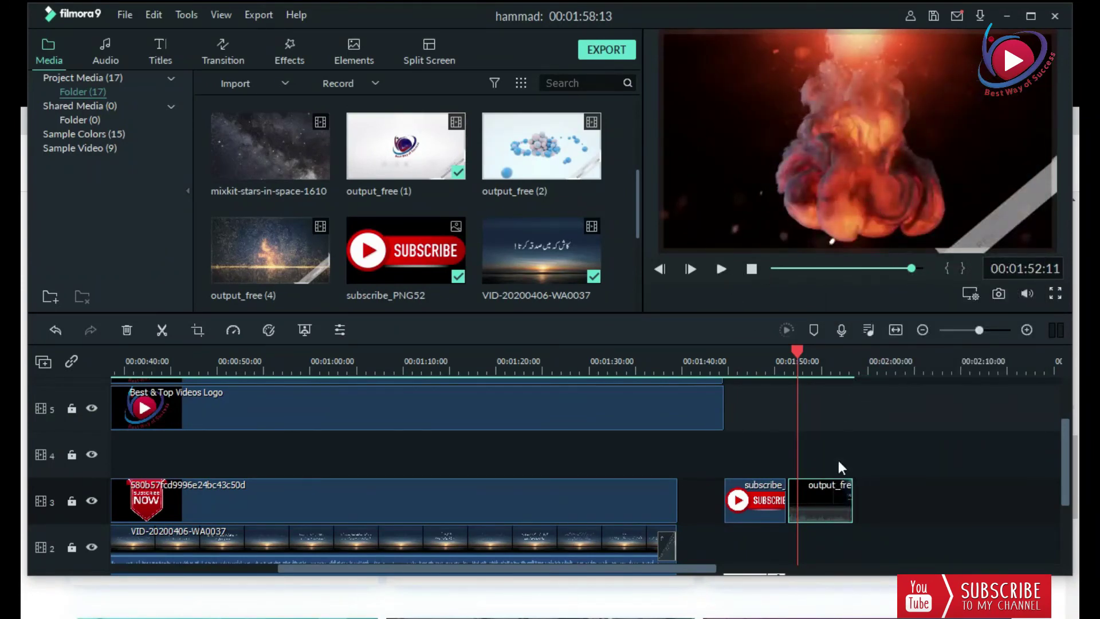
double_click(823, 492)
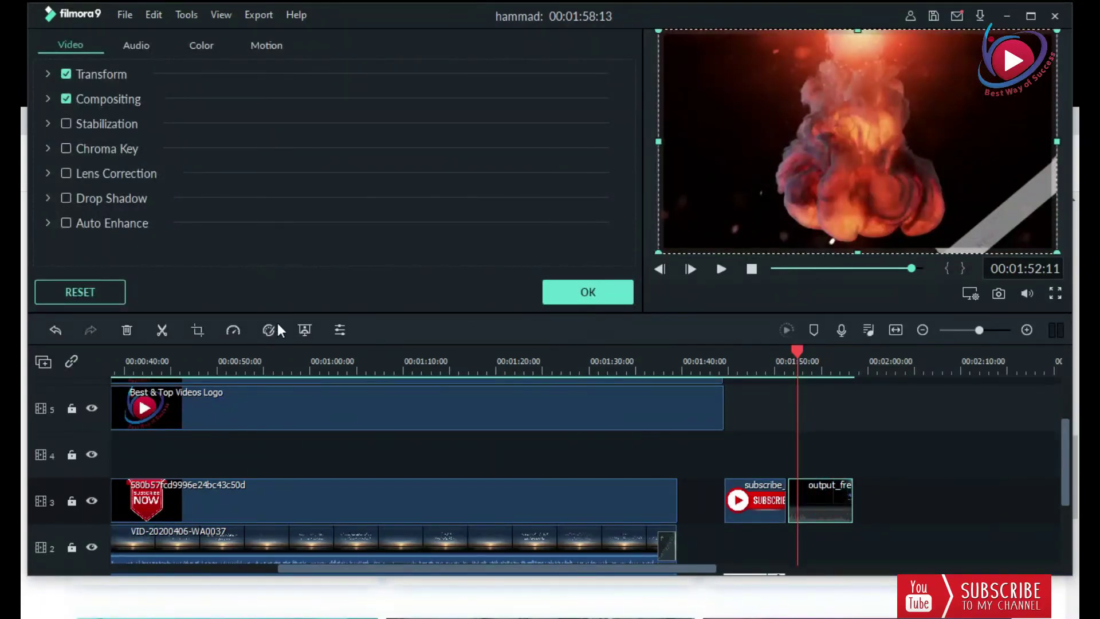
click(592, 293)
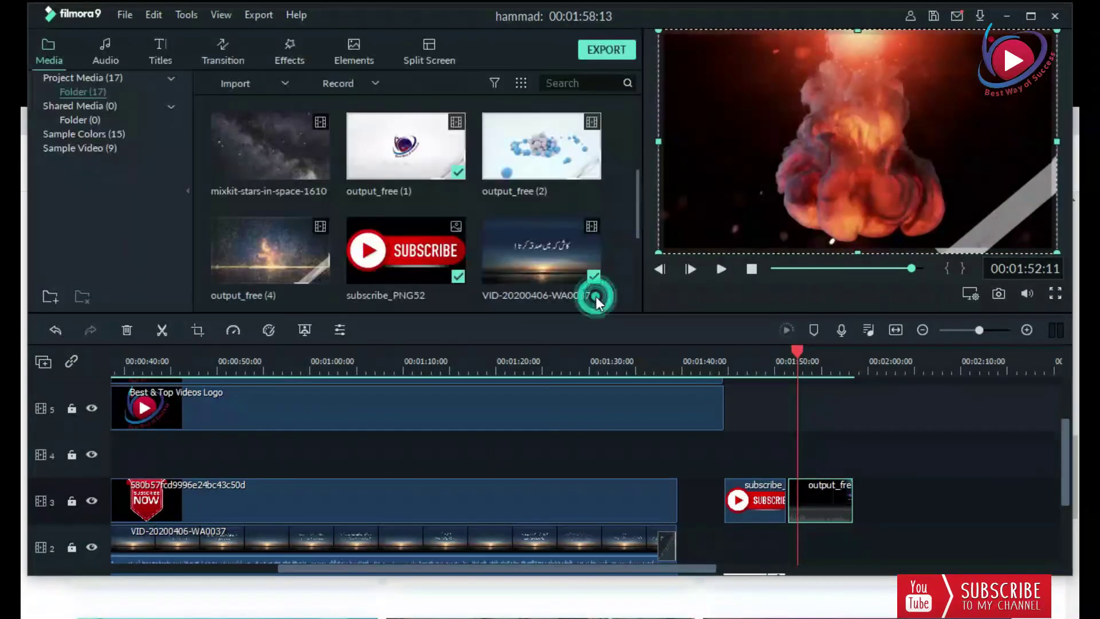
Step: Play the muted logo animation from its start, with its video settings open
double_click(759, 209)
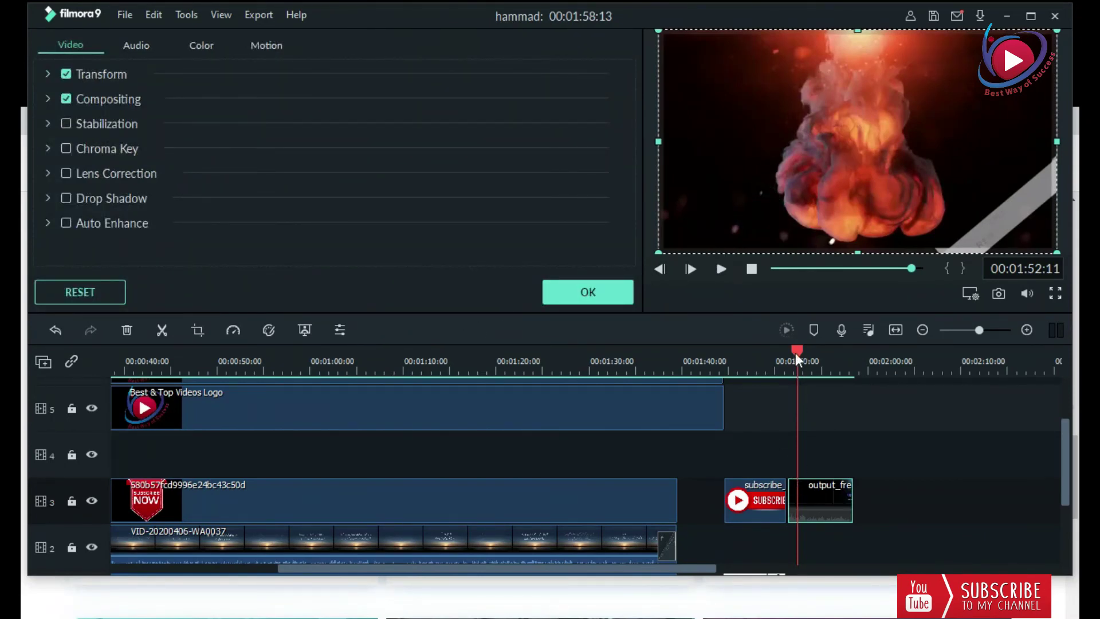
drag(795, 353, 782, 349)
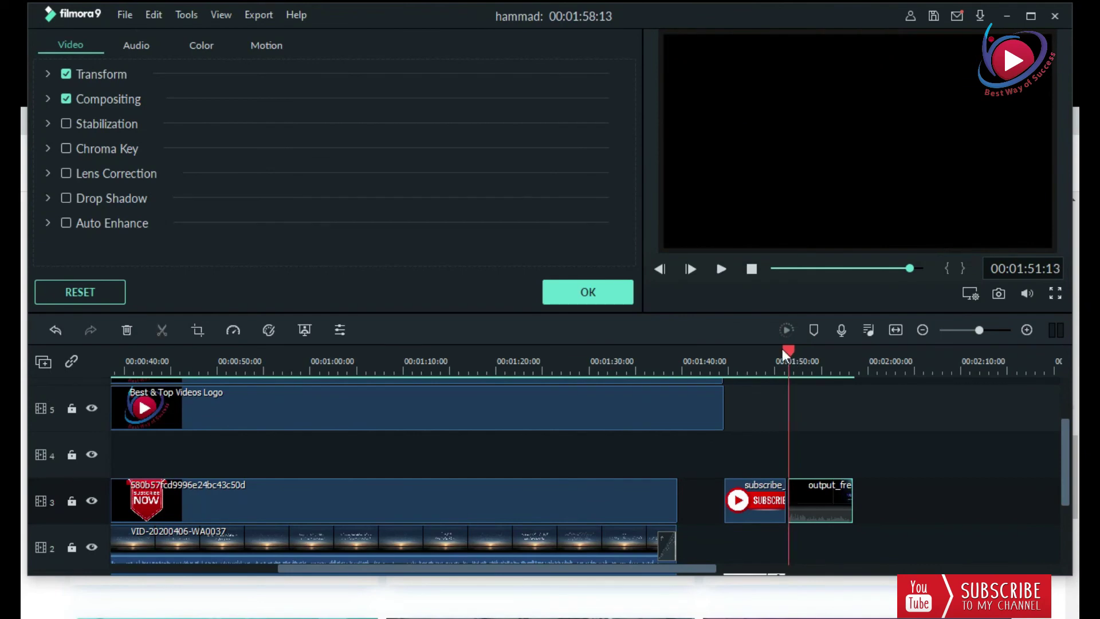
click(720, 269)
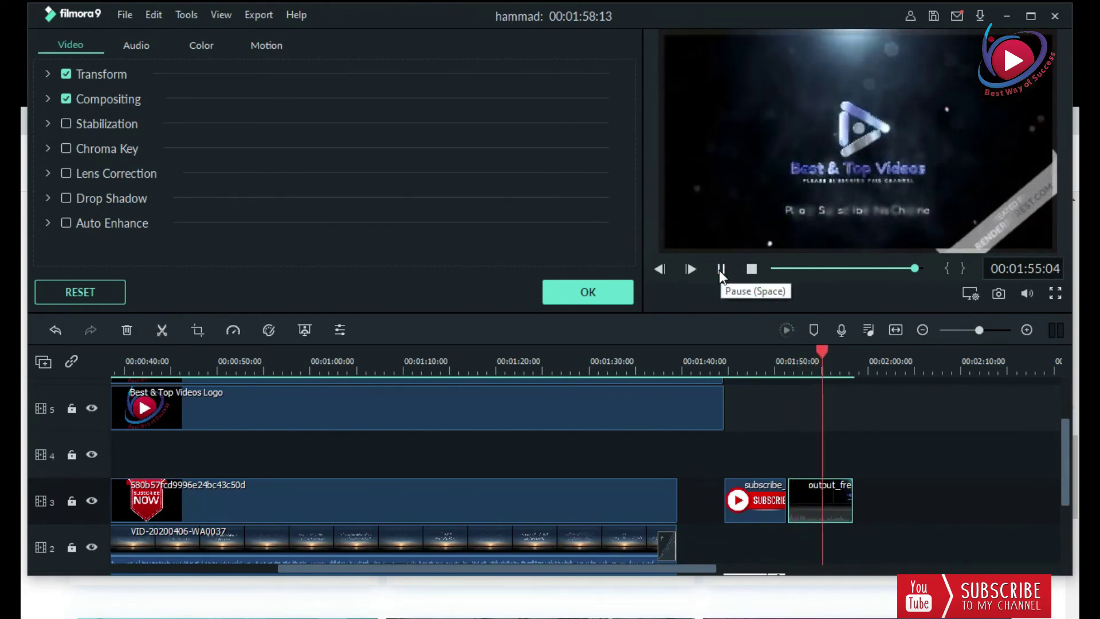
scroll(856, 411, down, 1)
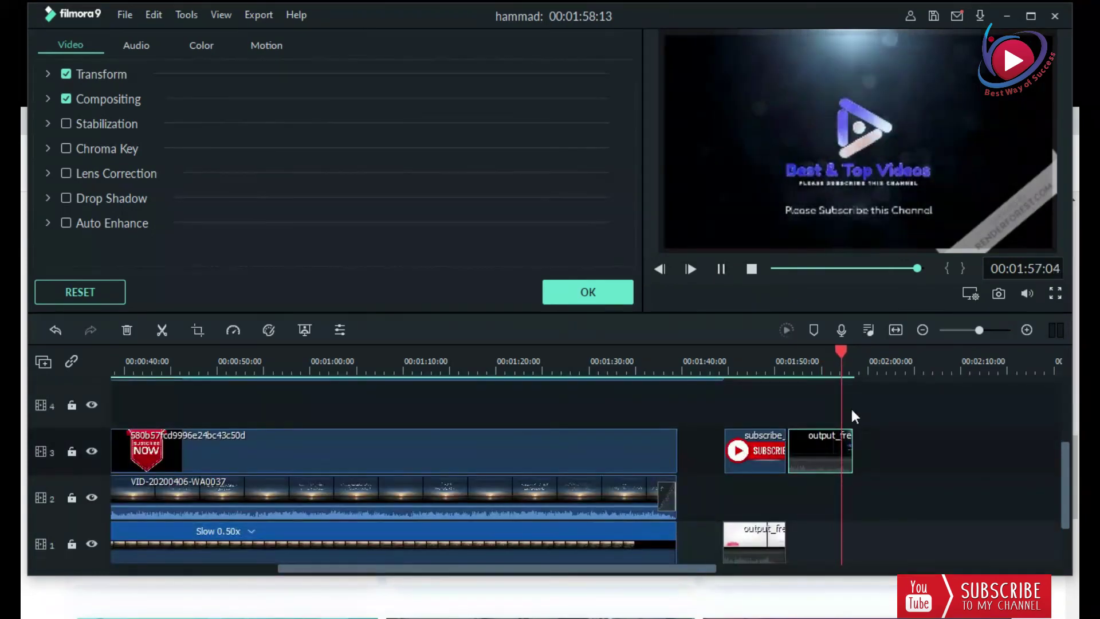
click(721, 269)
Step: Move the logo animation to track 2, aligned beneath the subscribe clip, and preview the combination from 00:01:44:16
drag(823, 441, 764, 490)
drag(851, 349, 726, 356)
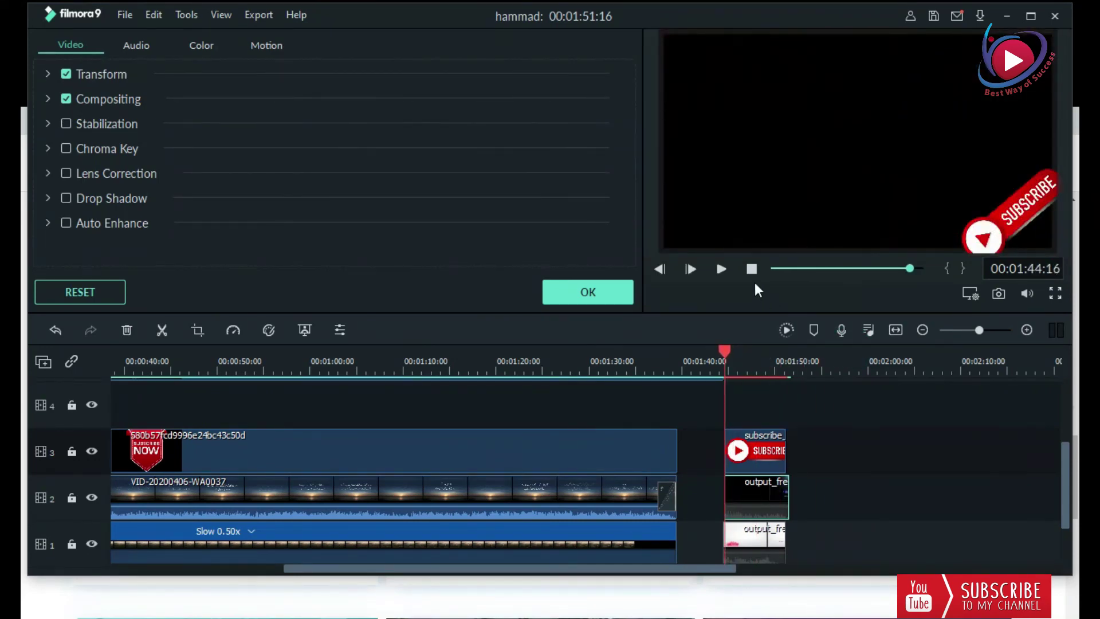
click(723, 270)
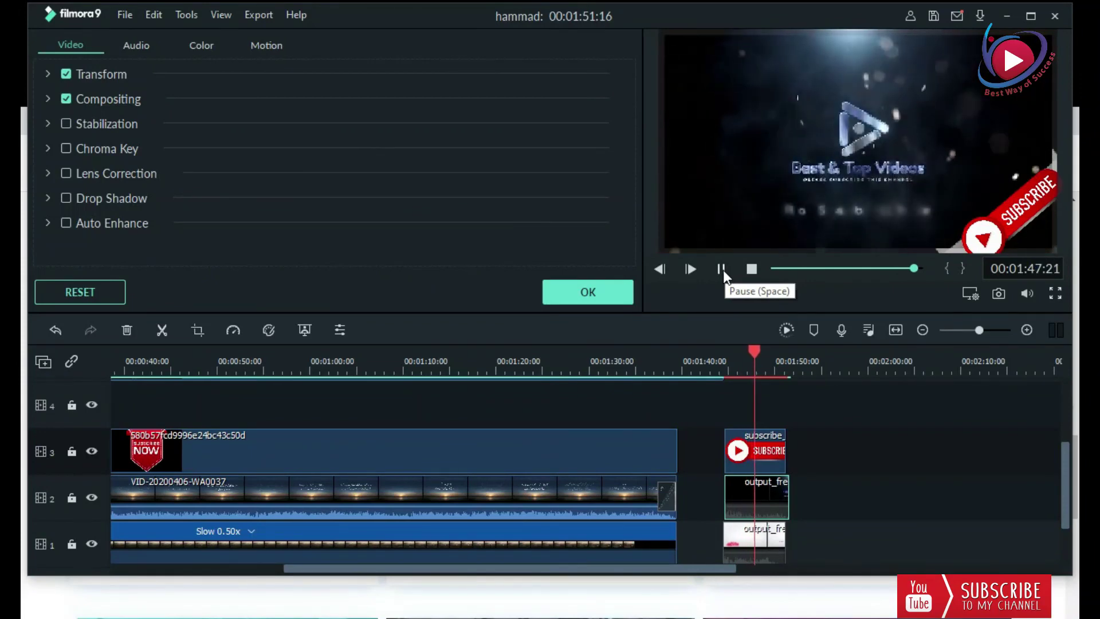
click(723, 269)
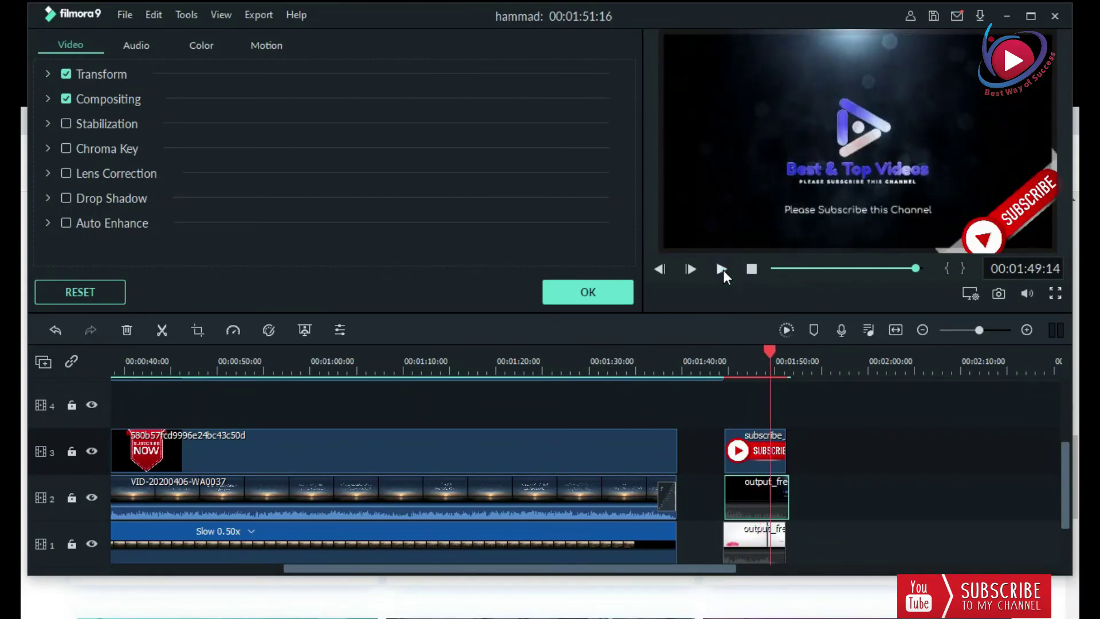